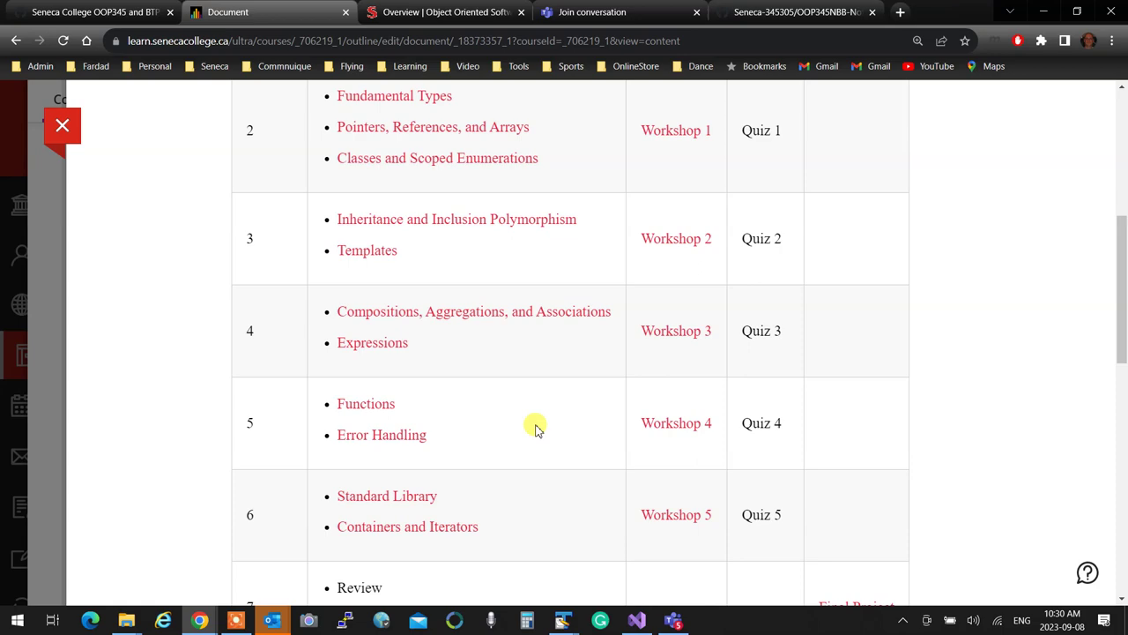
# Step: Review the remaining weeks of the course schedule and the Seneca-345305 GitHub organization overview
pyautogui.scroll(-9, 617, 410)
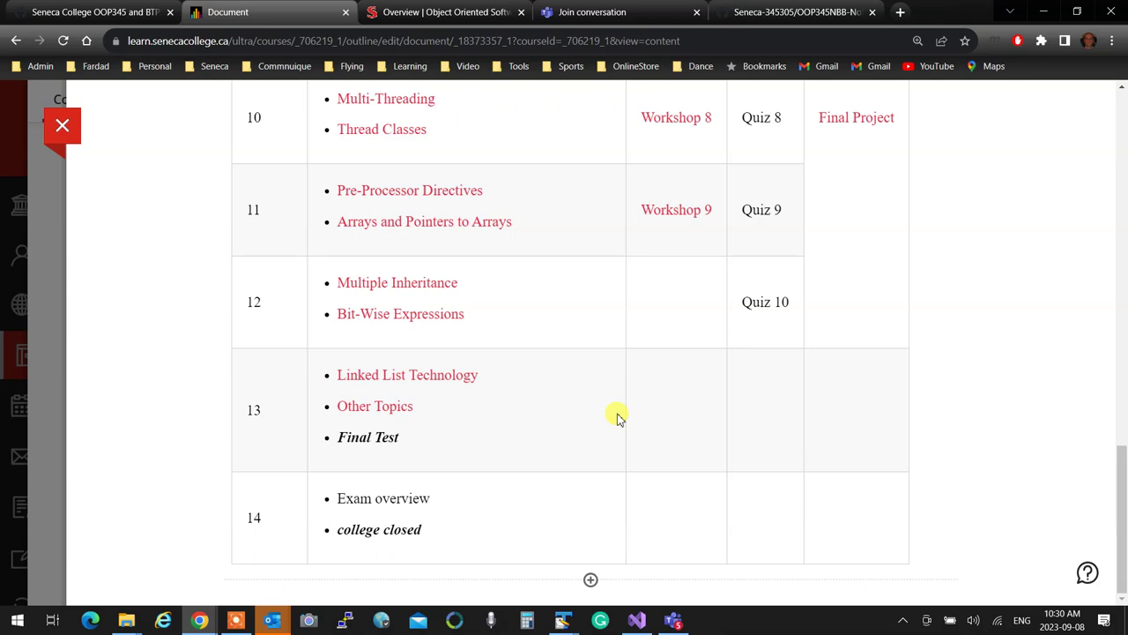
pyautogui.click(110, 16)
pyautogui.scroll(-1, 639, 395)
pyautogui.scroll(1, 639, 396)
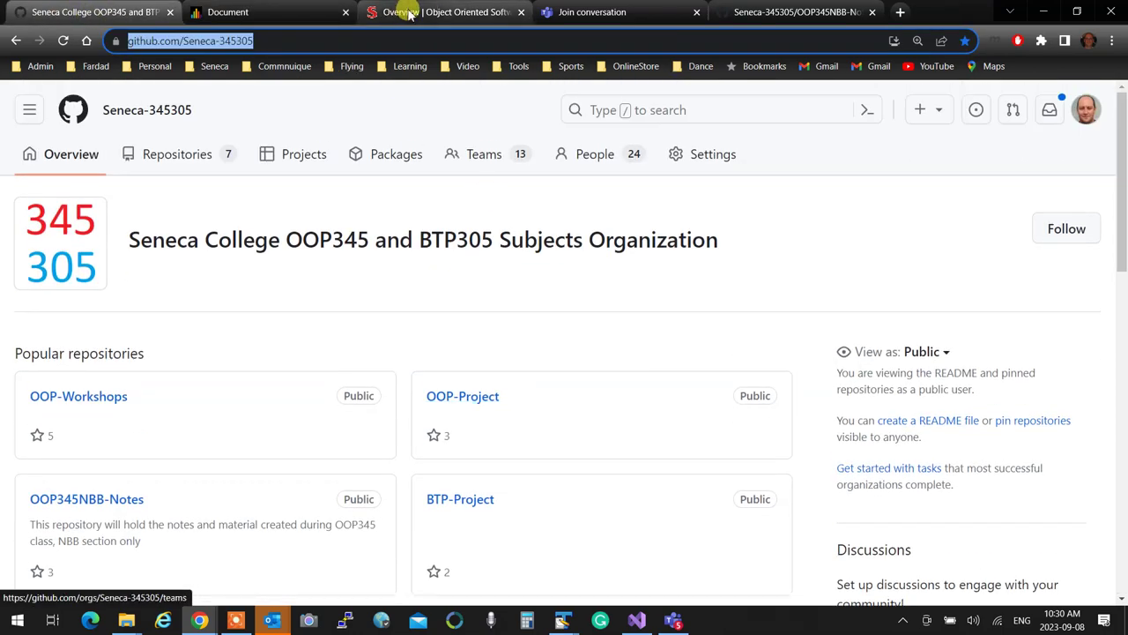
pyautogui.click(273, 21)
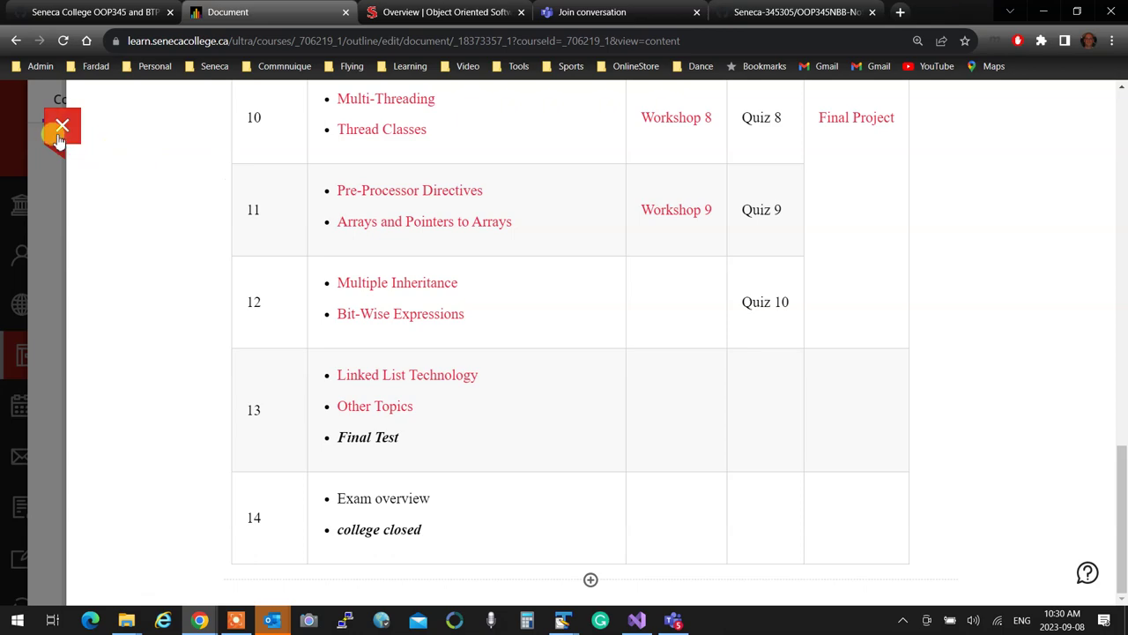
# Step: Close the schedule document and rename the Emergency Online Session content item as "Join the Lecture (Mondays)", saving the change
pyautogui.scroll(-3, 685, 333)
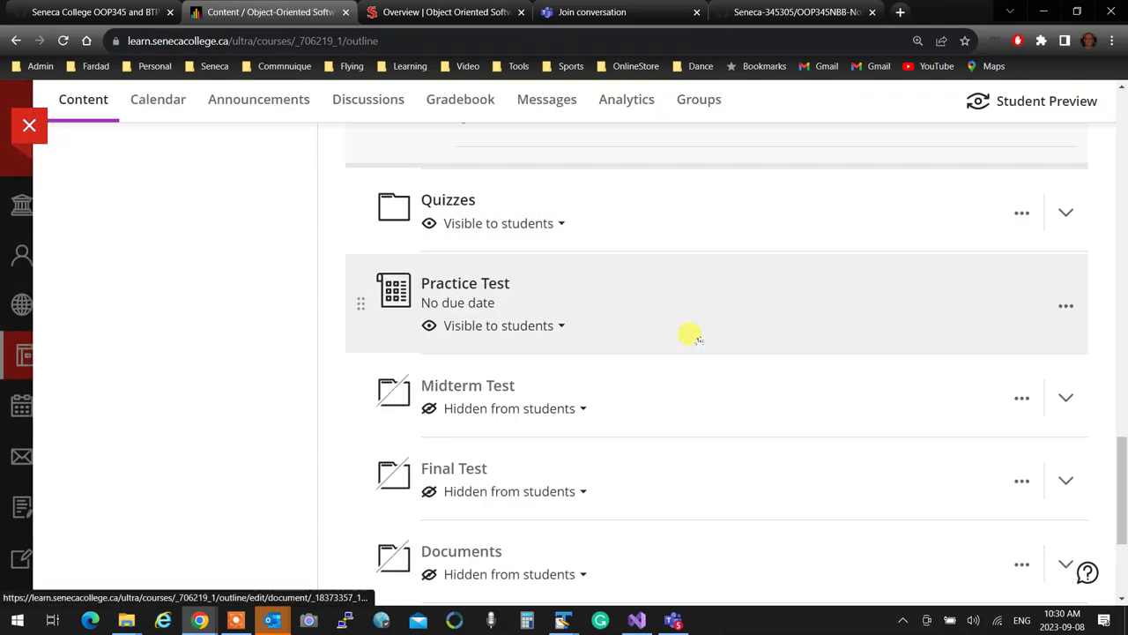
pyautogui.scroll(-3, 655, 344)
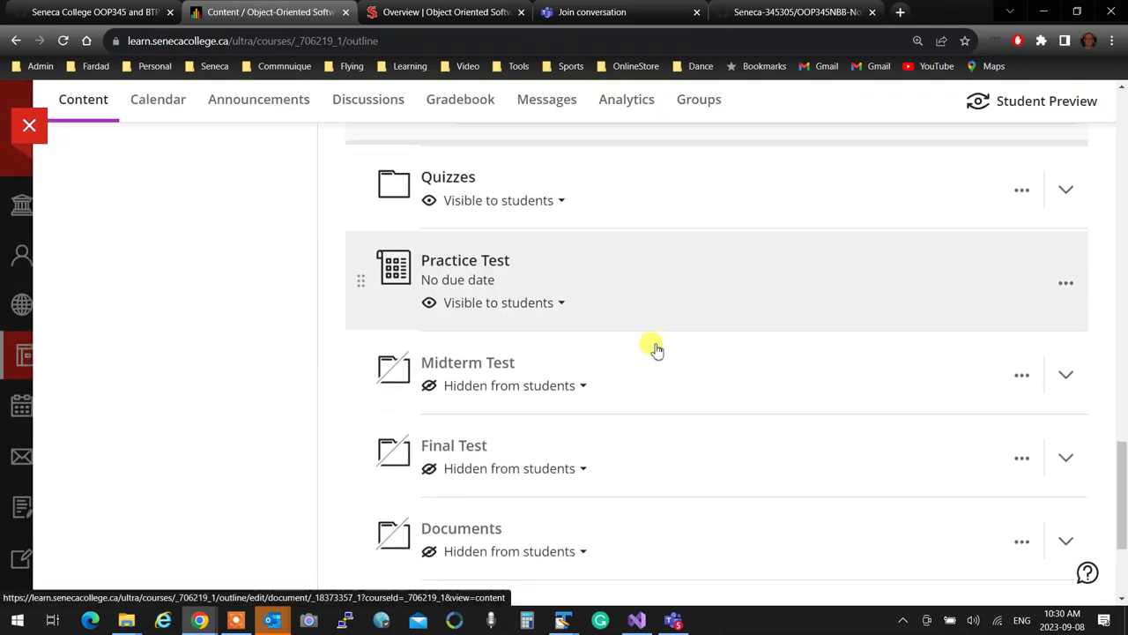
pyautogui.scroll(-1, 650, 339)
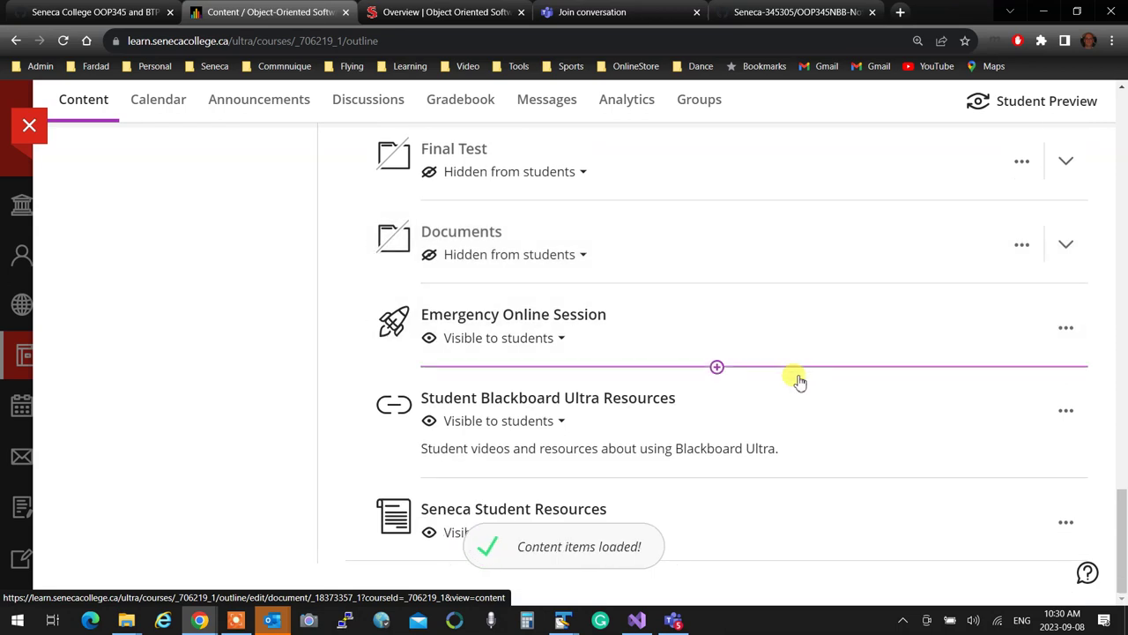
pyautogui.scroll(3, 803, 506)
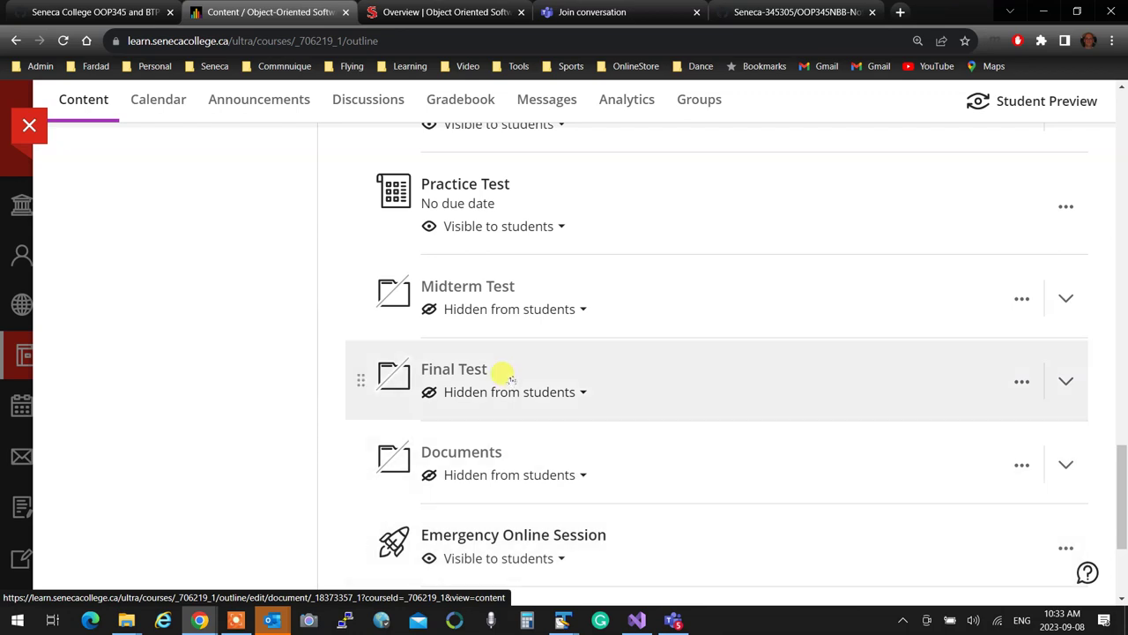
pyautogui.scroll(-2, 529, 388)
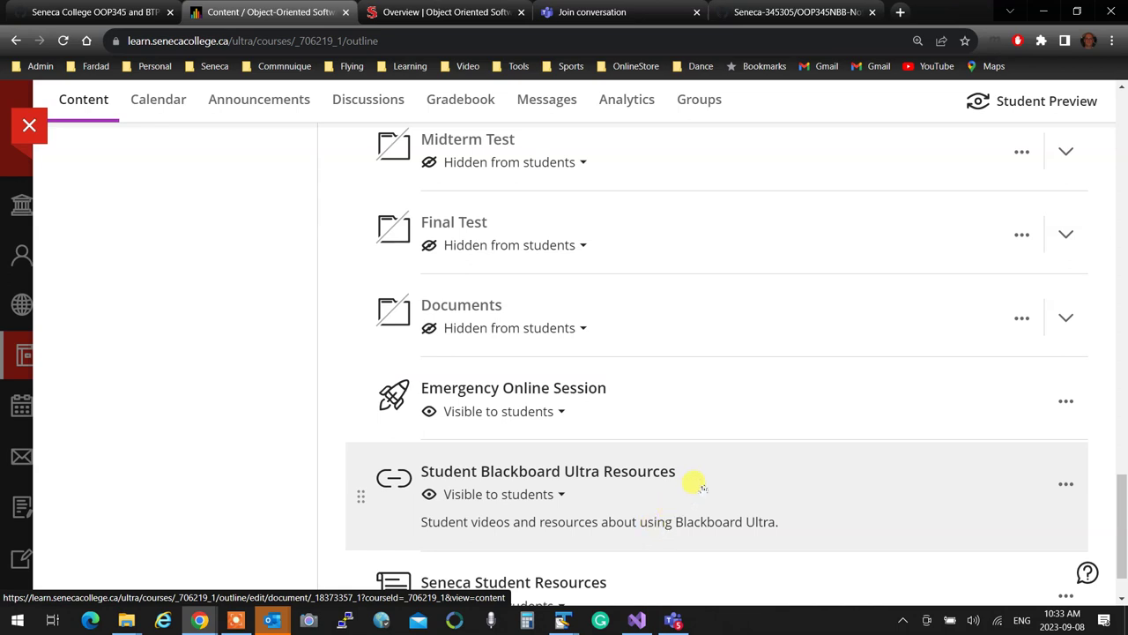
pyautogui.click(1066, 401)
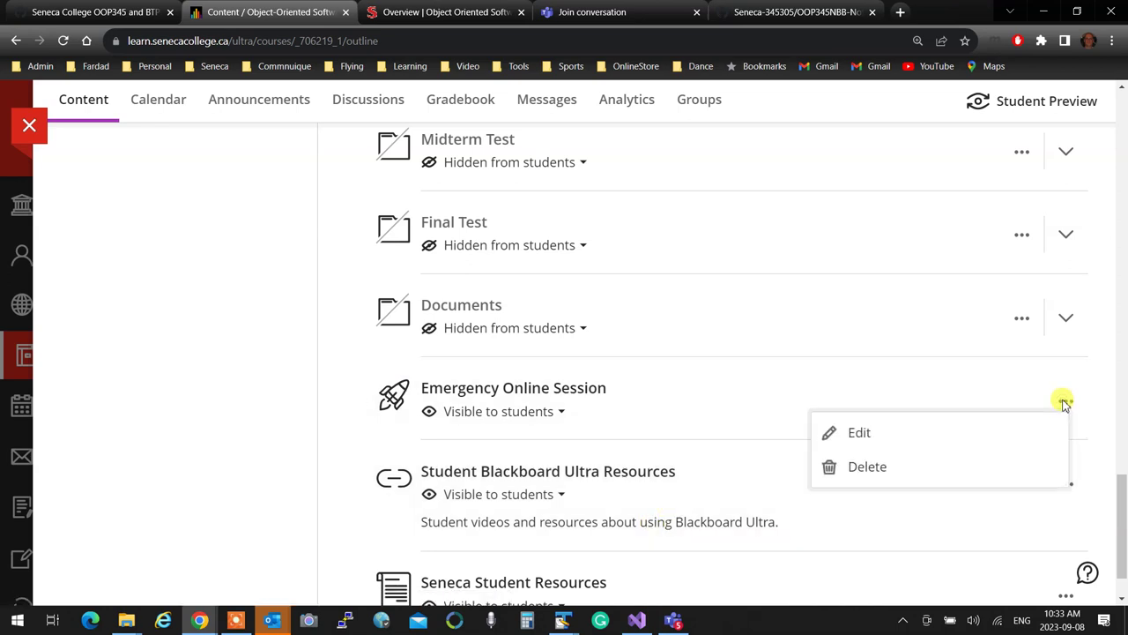
pyautogui.click(859, 434)
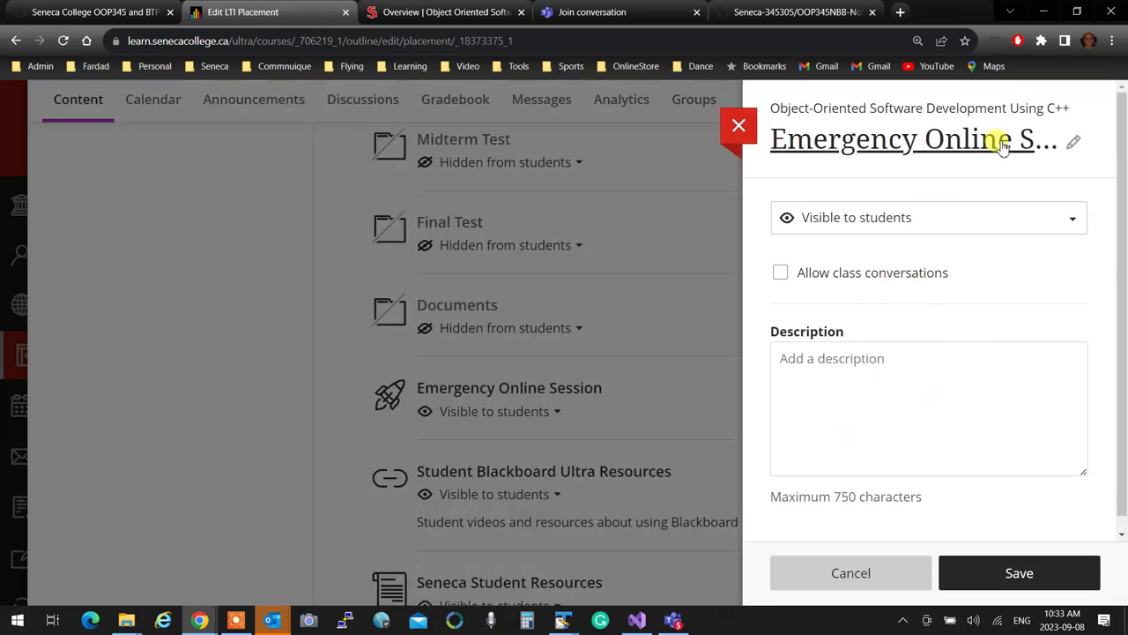
pyautogui.click(1075, 140)
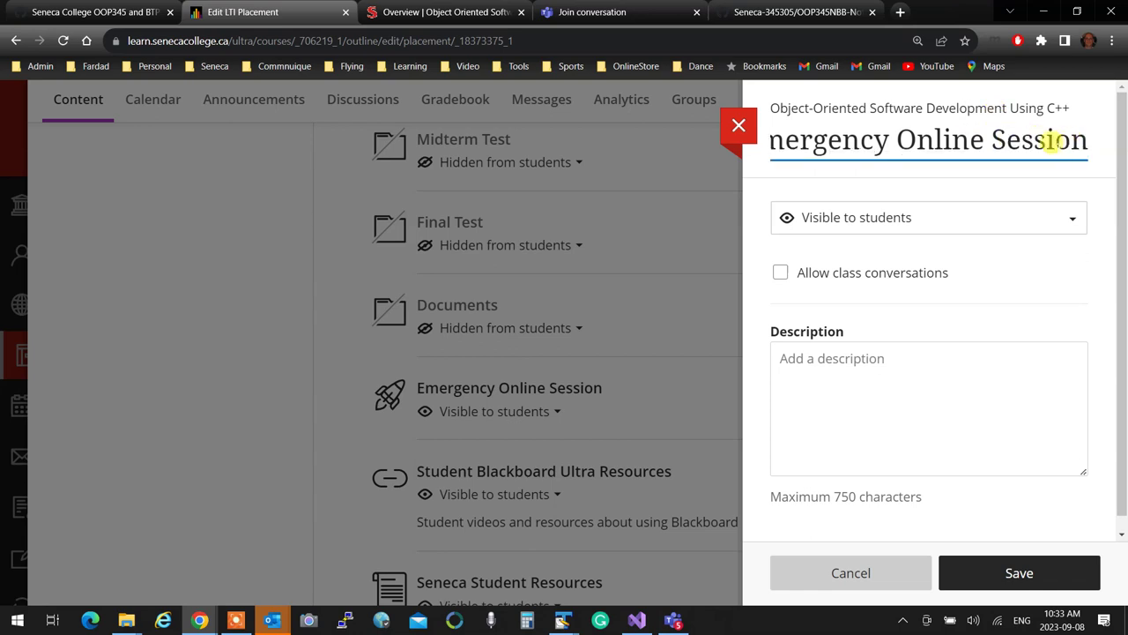
pyautogui.press('BackSpace')
pyautogui.press('BackSpace')
pyautogui.press('BackSpace')
pyautogui.press('BackSpace')
pyautogui.press('BackSpace')
pyautogui.press('BackSpace')
pyautogui.press('BackSpace')
pyautogui.press('BackSpace')
pyautogui.press('BackSpace')
pyautogui.press('BackSpace')
pyautogui.press('BackSpace')
pyautogui.press('BackSpace')
pyautogui.press('BackSpace')
pyautogui.press('BackSpace')
pyautogui.press('BackSpace')
pyautogui.press('BackSpace')
pyautogui.press('BackSpace')
pyautogui.press('BackSpace')
pyautogui.press('BackSpace')
pyautogui.press('BackSpace')
pyautogui.press('BackSpace')
pyautogui.press('BackSpace')
pyautogui.press('BackSpace')
pyautogui.press('BackSpace')
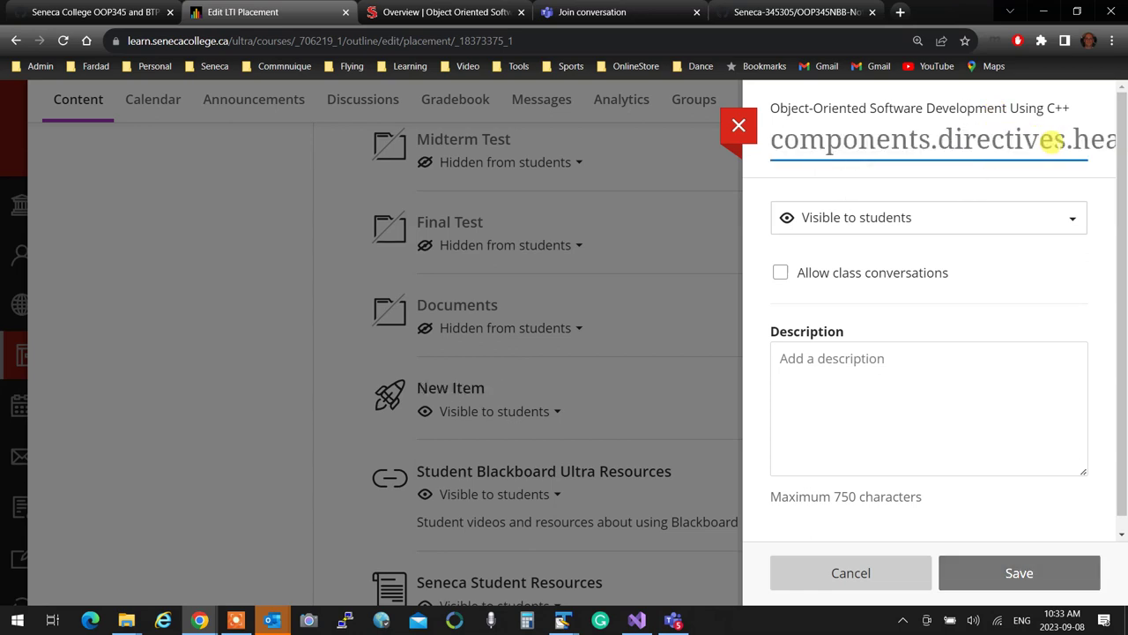
pyautogui.write('Join L')
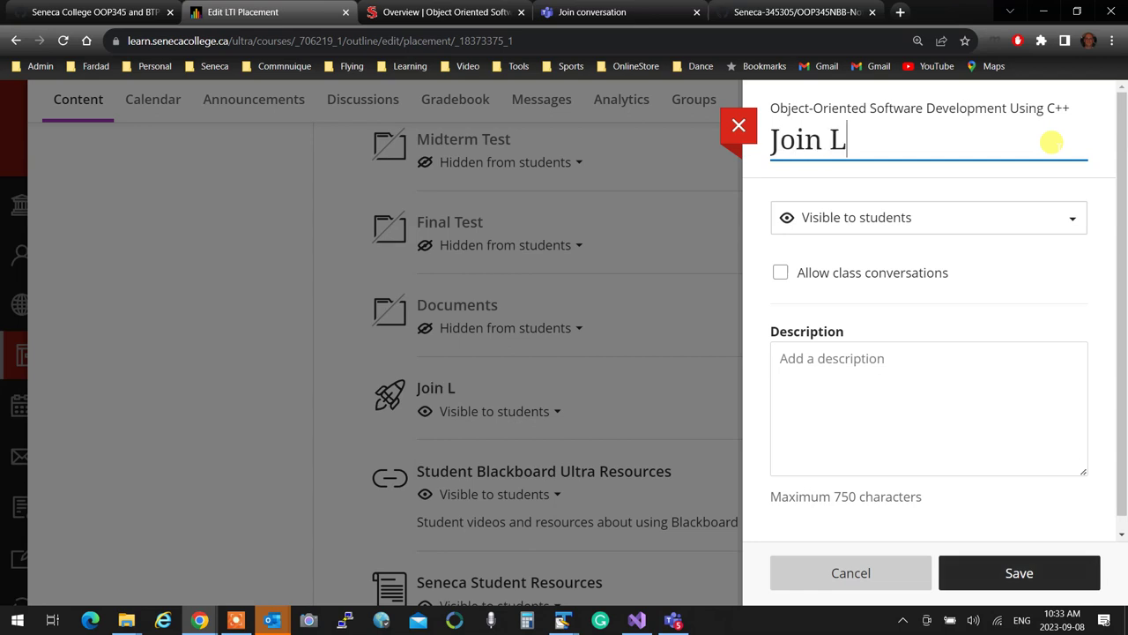
pyautogui.press('BackSpace')
pyautogui.write('the Lecture')
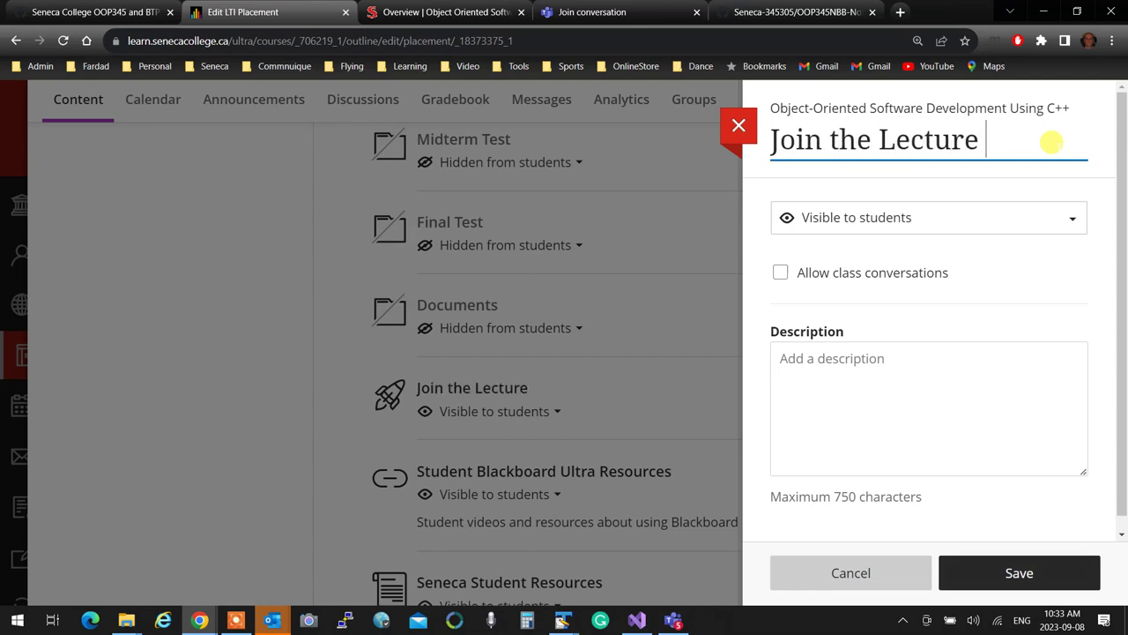
pyautogui.write(' (')
pyautogui.write('Mondays)')
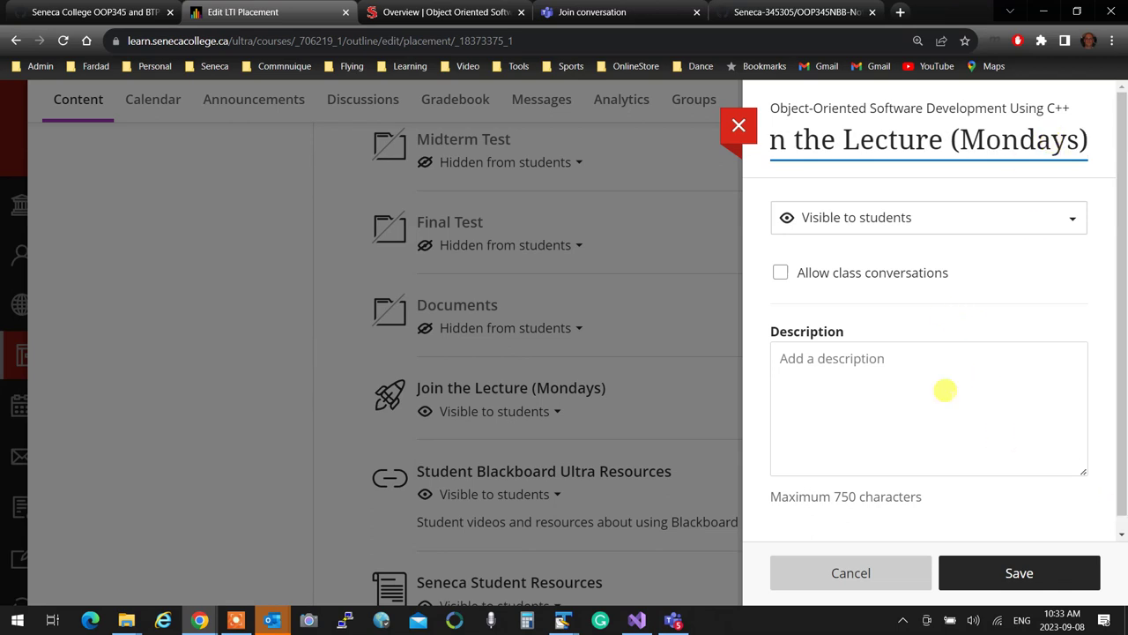
pyautogui.click(1022, 580)
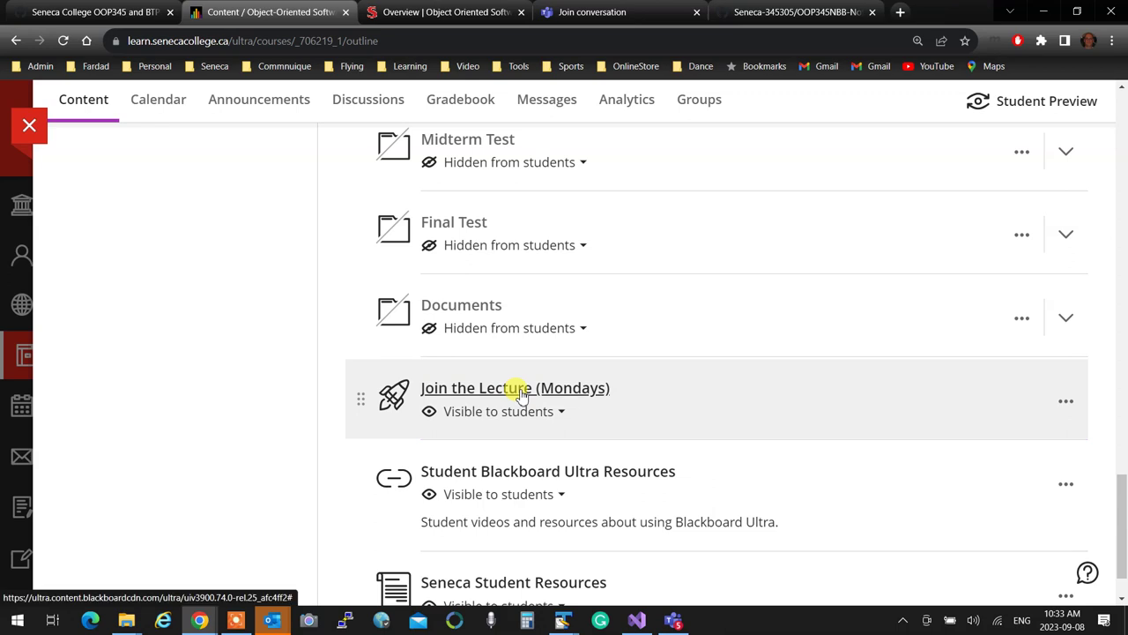
# Step: Launch the "Join the Lecture (Mondays)" tool and set the new room's meeting name to "OOP345 Lecture"
pyautogui.click(520, 389)
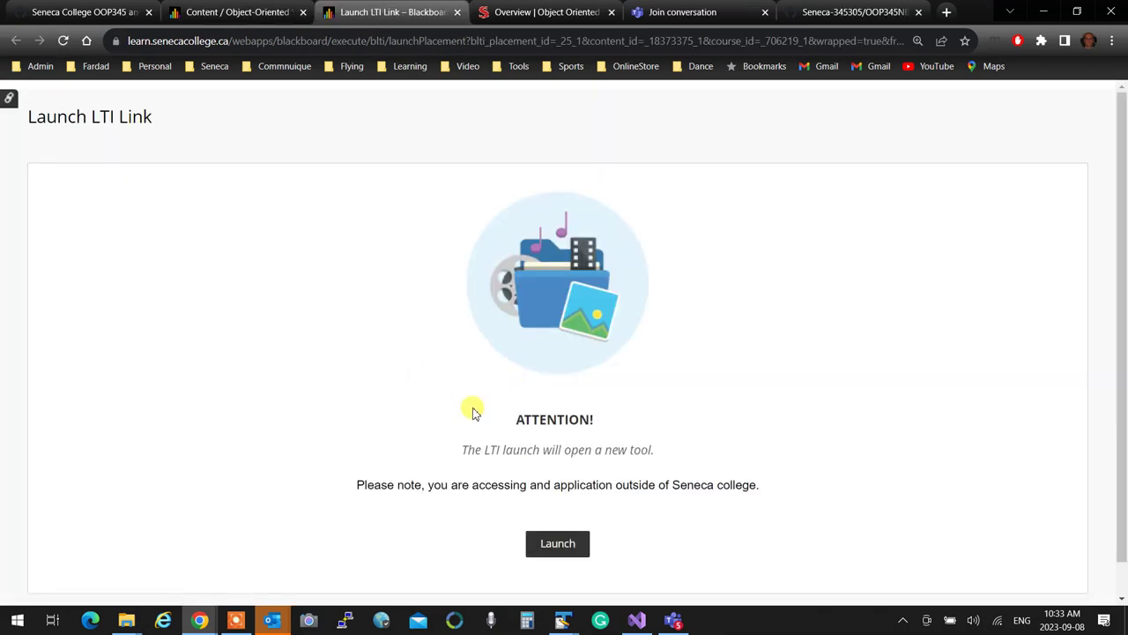
pyautogui.click(583, 546)
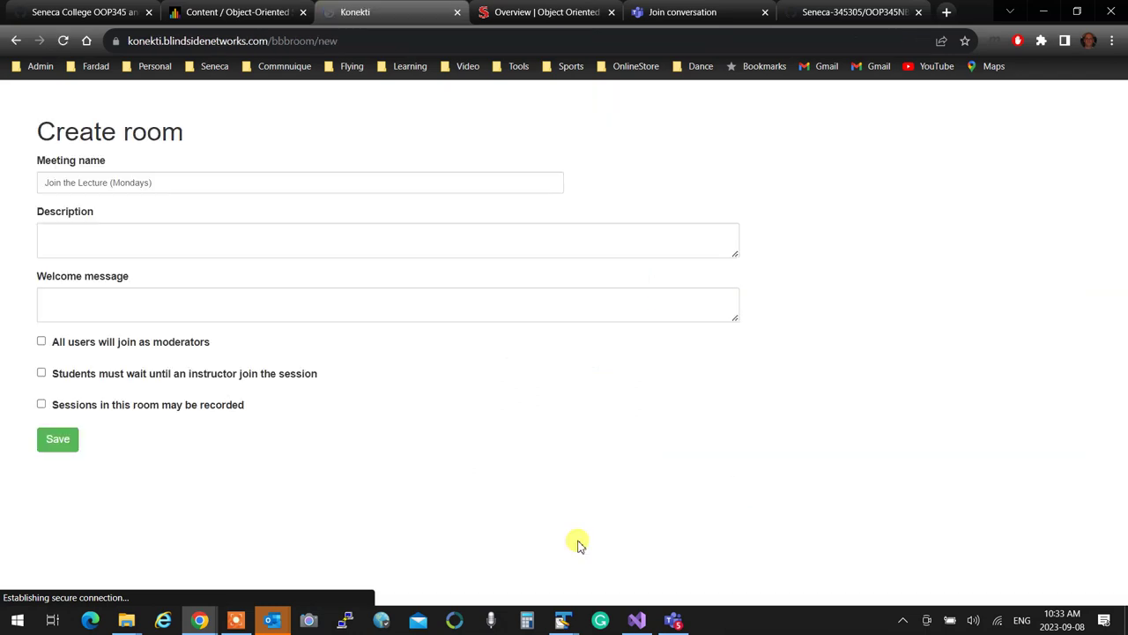
pyautogui.tripleClick(167, 181)
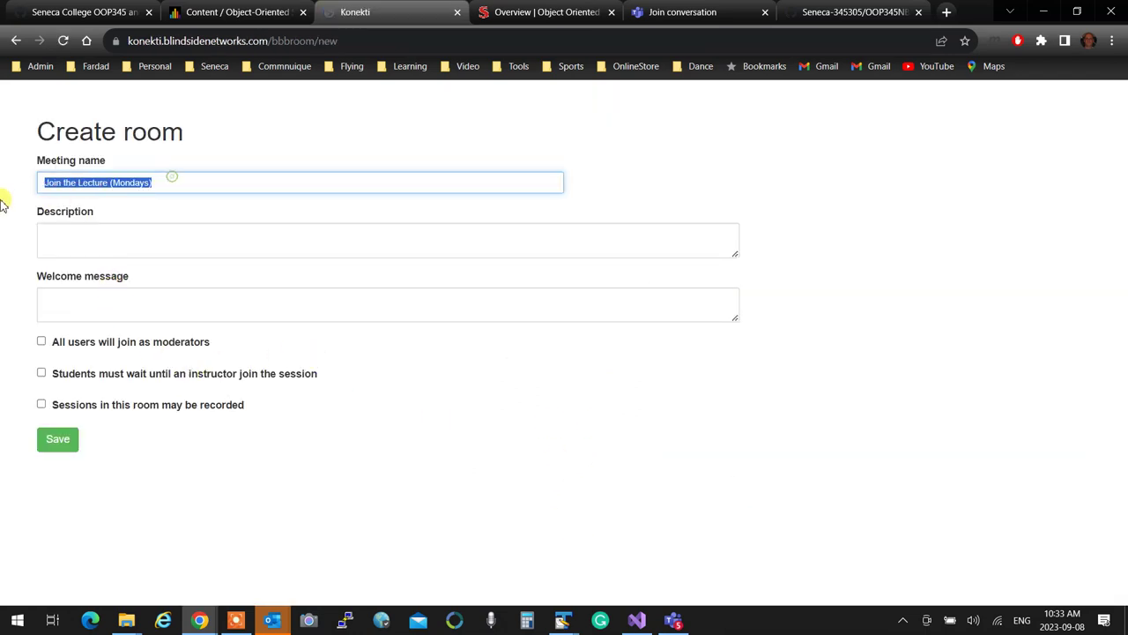
pyautogui.click(453, 456)
pyautogui.tripleClick(177, 182)
pyautogui.write('OOP')
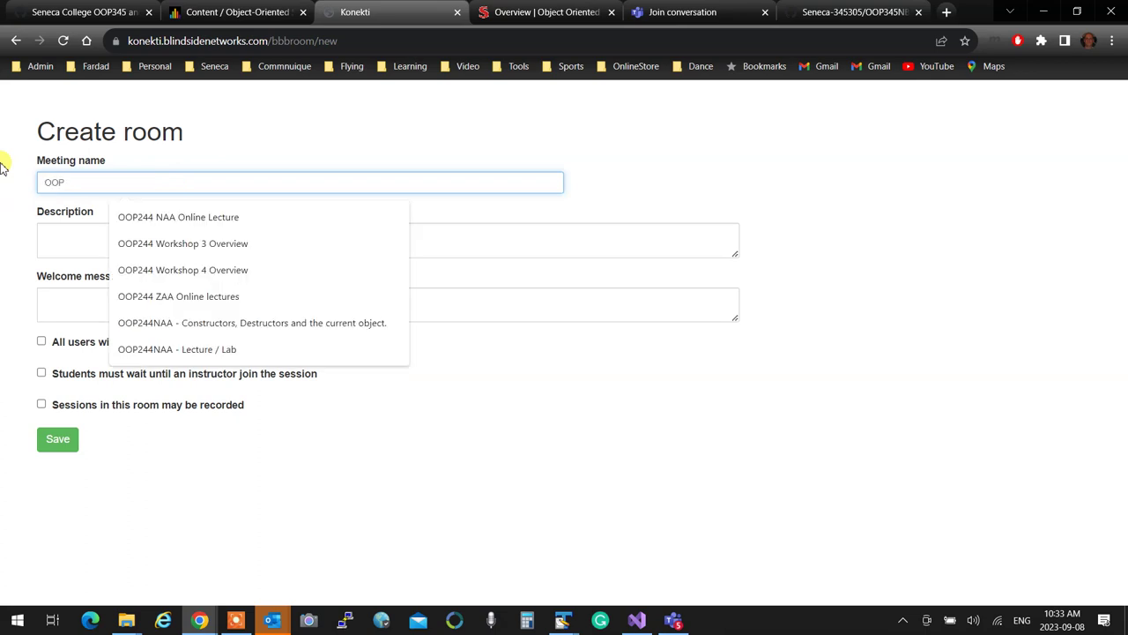
pyautogui.write('345 L')
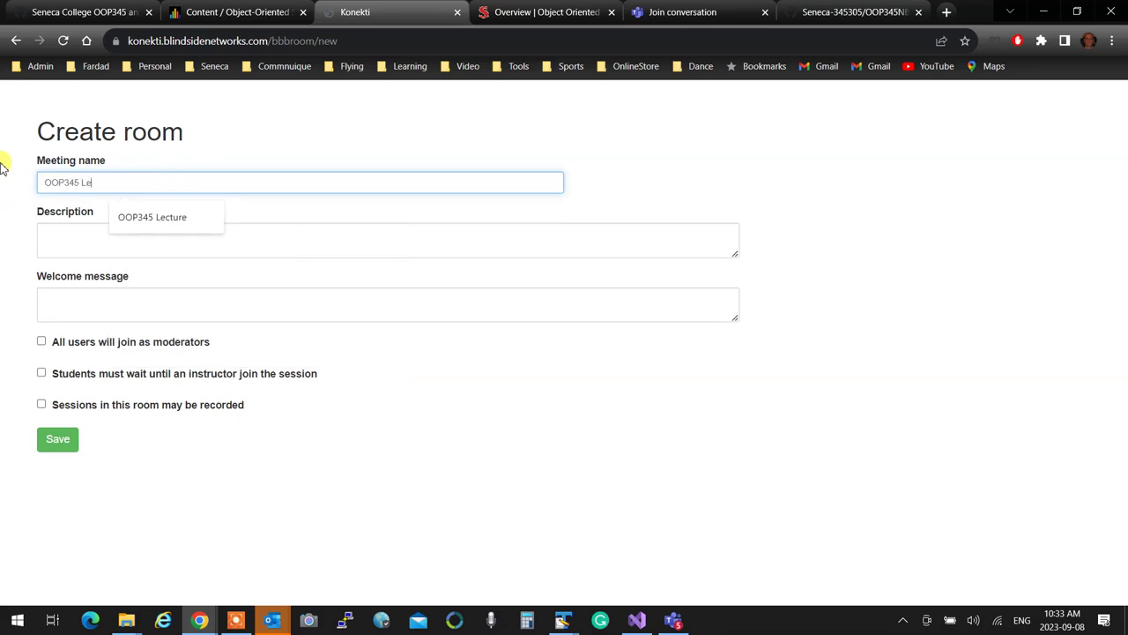
pyautogui.write('e')
pyautogui.click(159, 217)
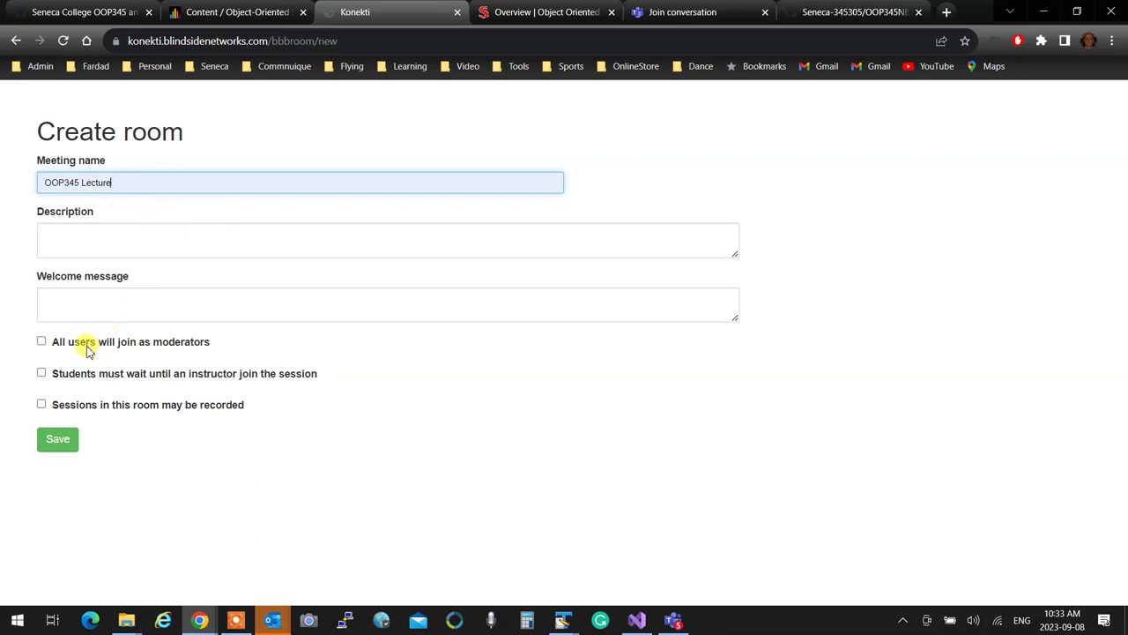
# Step: Make students wait until an instructor joins, allow the room's sessions to be recorded, and save the room
pyautogui.click(41, 373)
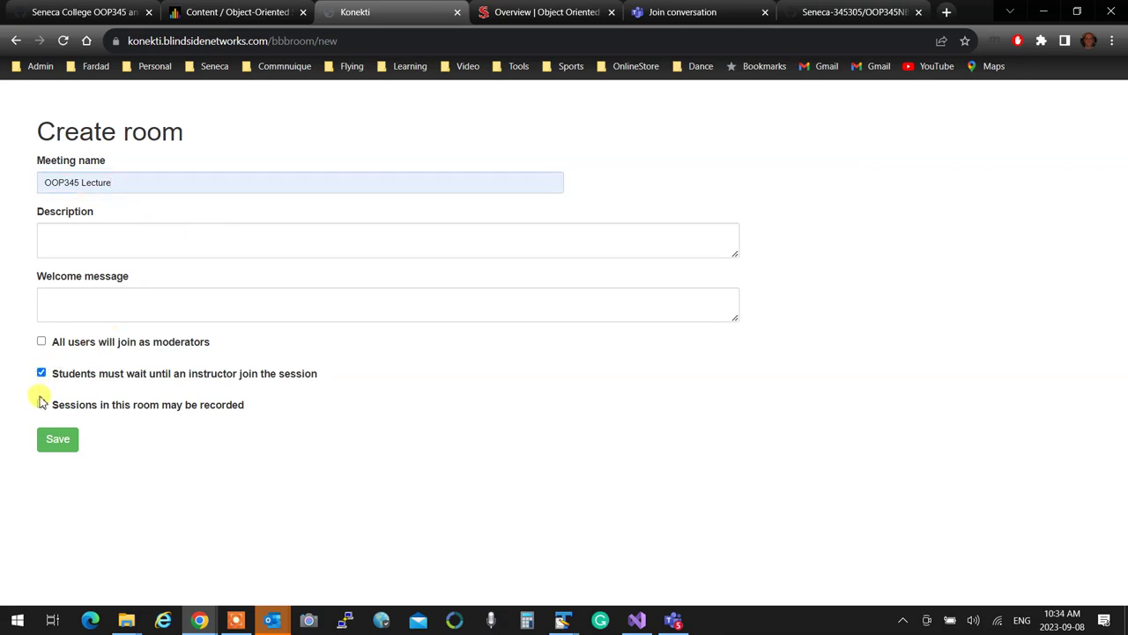
pyautogui.click(41, 404)
pyautogui.click(59, 450)
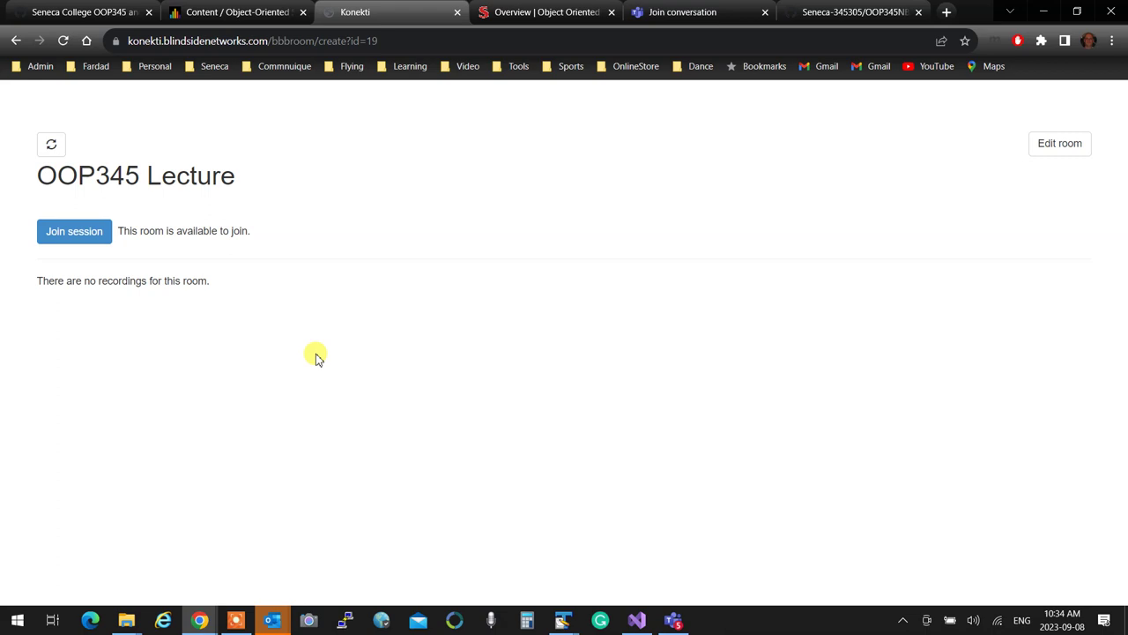
# Step: Join the OOP345 Lecture session with microphone audio, allowing microphone access and keeping the default audio devices
pyautogui.click(89, 241)
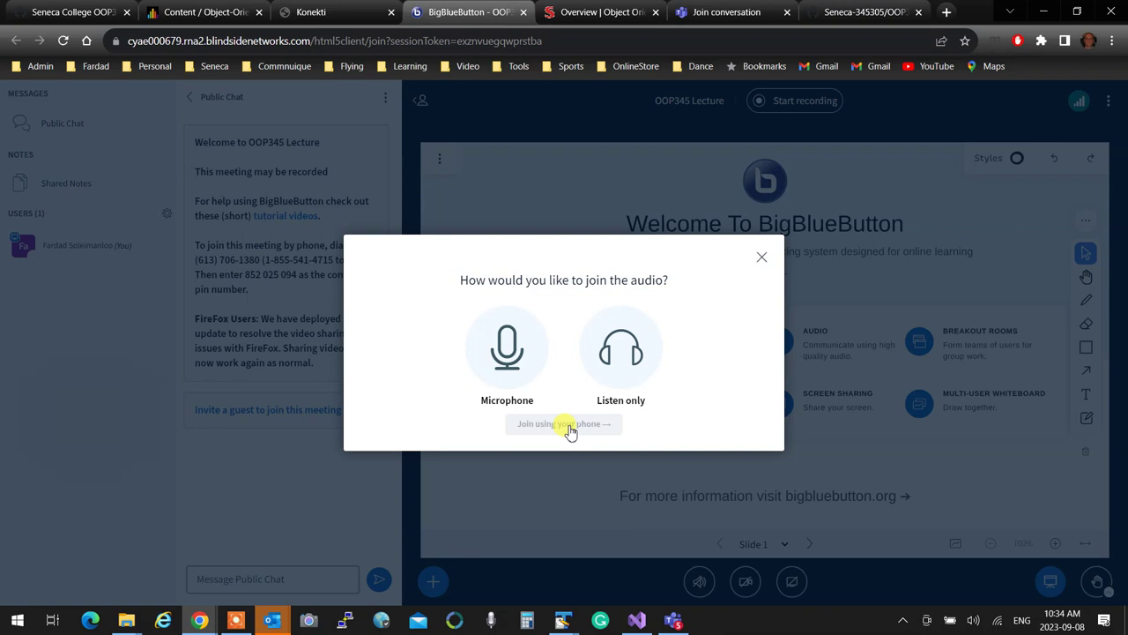
pyautogui.click(525, 351)
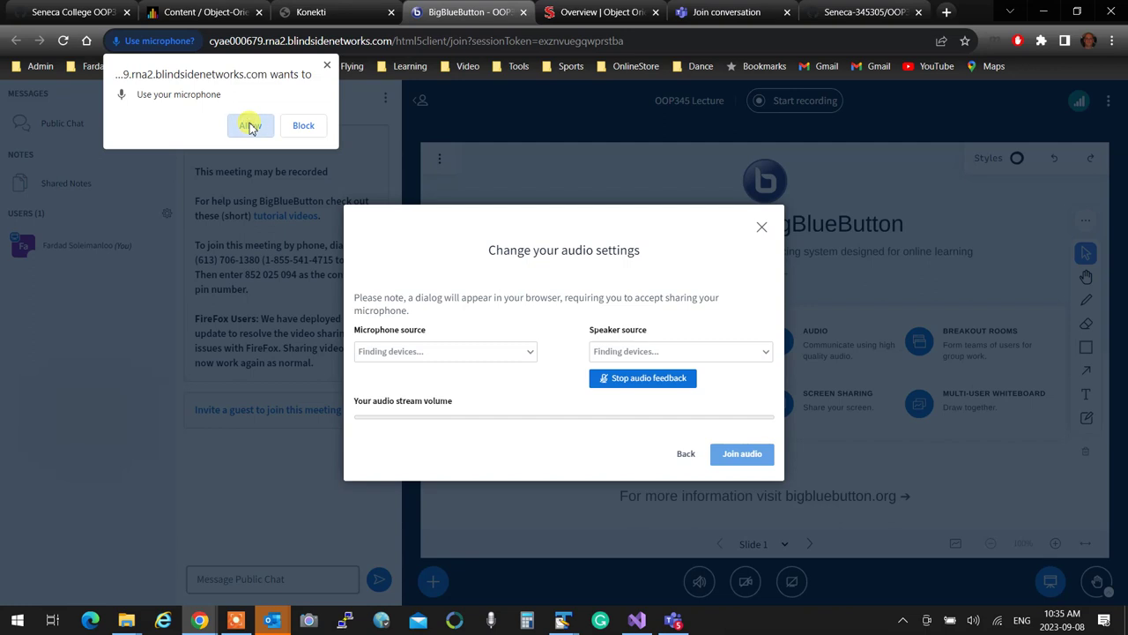
pyautogui.click(250, 126)
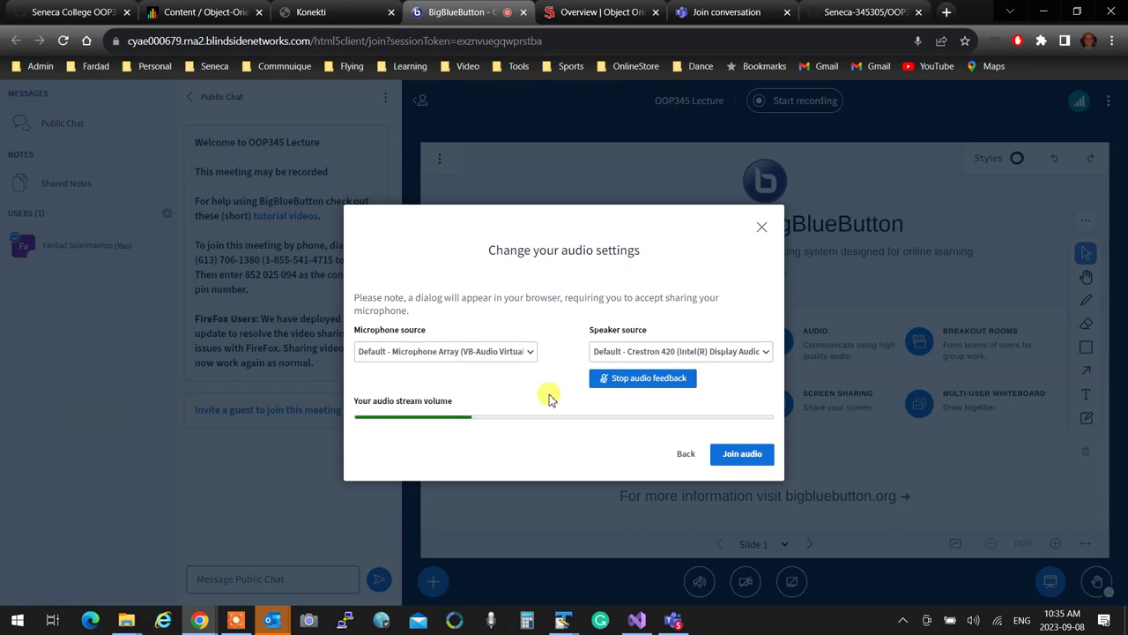
pyautogui.click(739, 454)
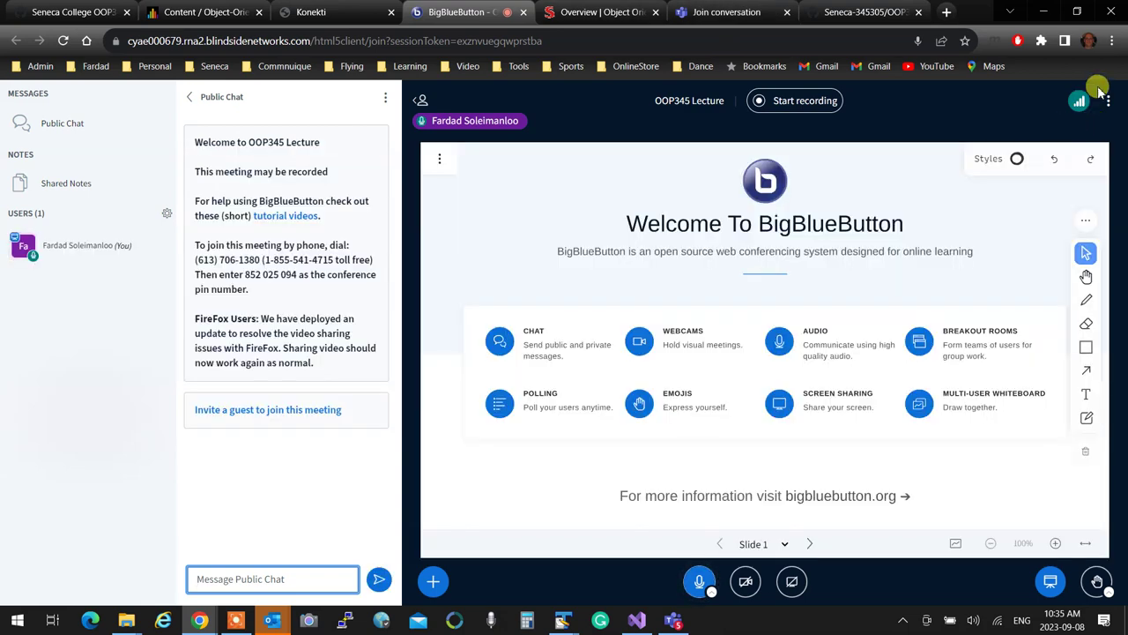
# Step: Look up the meeting's general keyboard shortcuts and close the list
pyautogui.click(1107, 100)
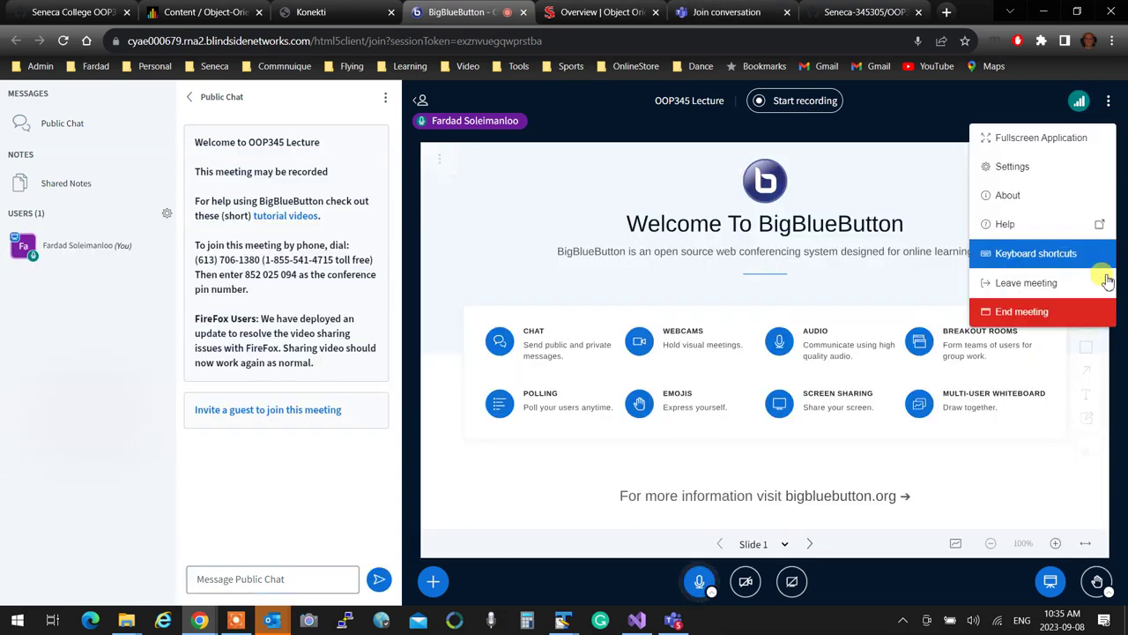
pyautogui.click(1014, 253)
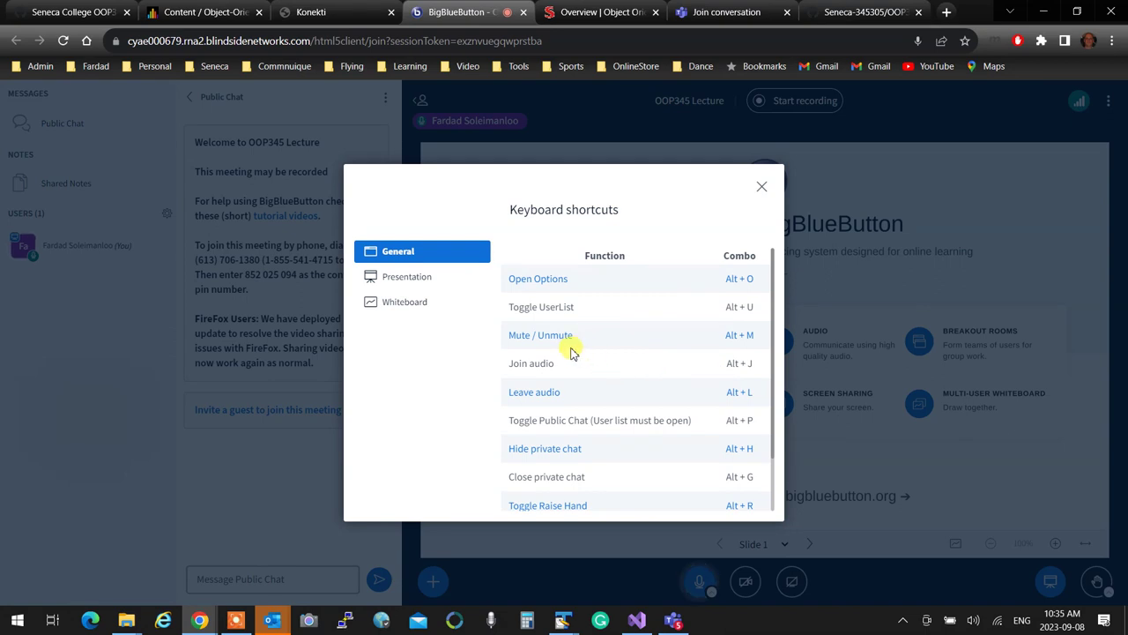
pyautogui.click(761, 186)
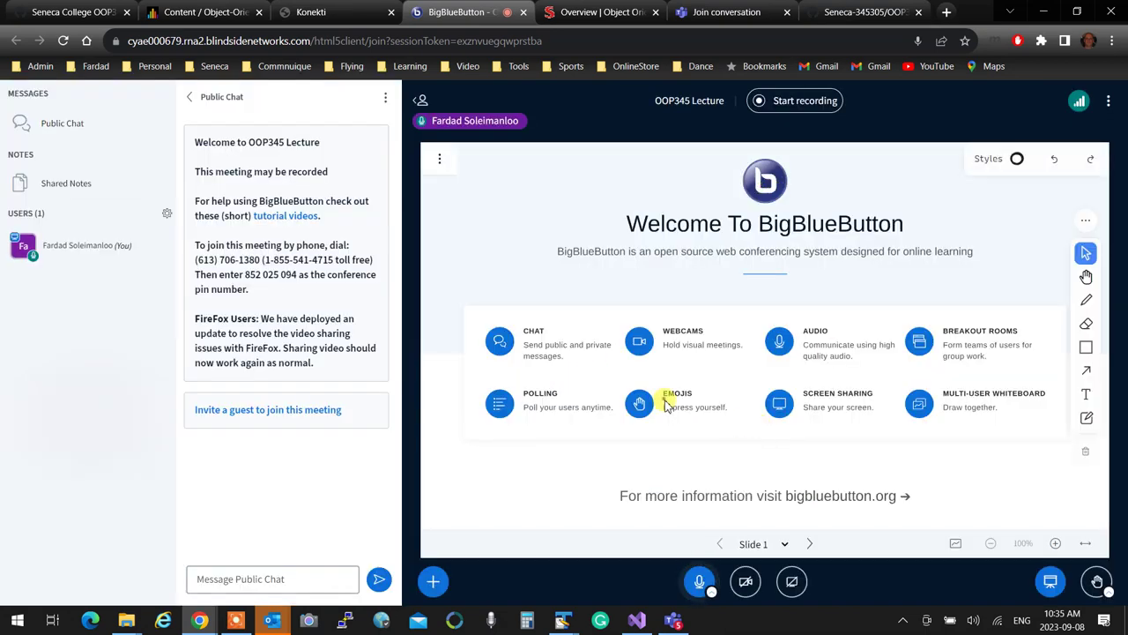
# Step: Mute the microphone in the OOP345 Lecture meeting
pyautogui.click(699, 581)
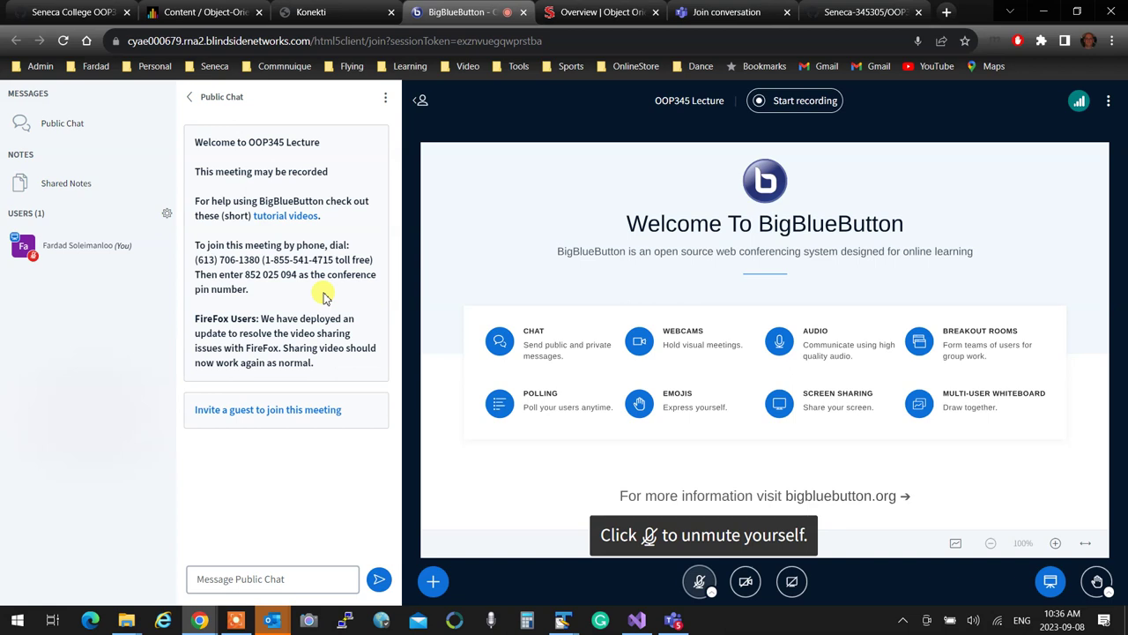
pyautogui.moveTo(621, 281)
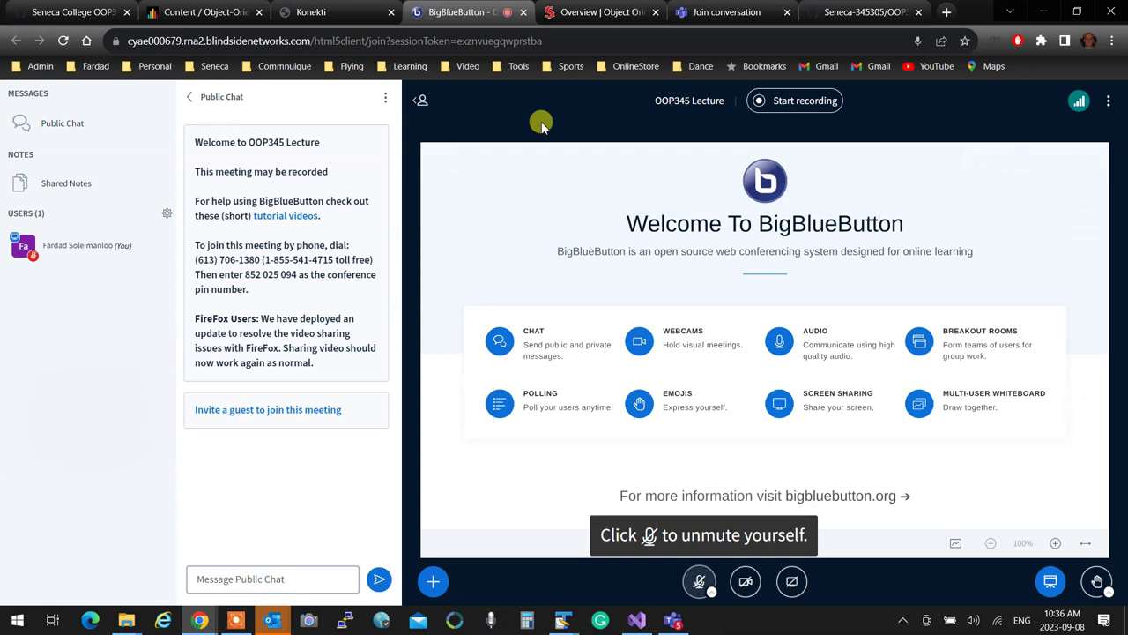
pyautogui.moveTo(828, 339)
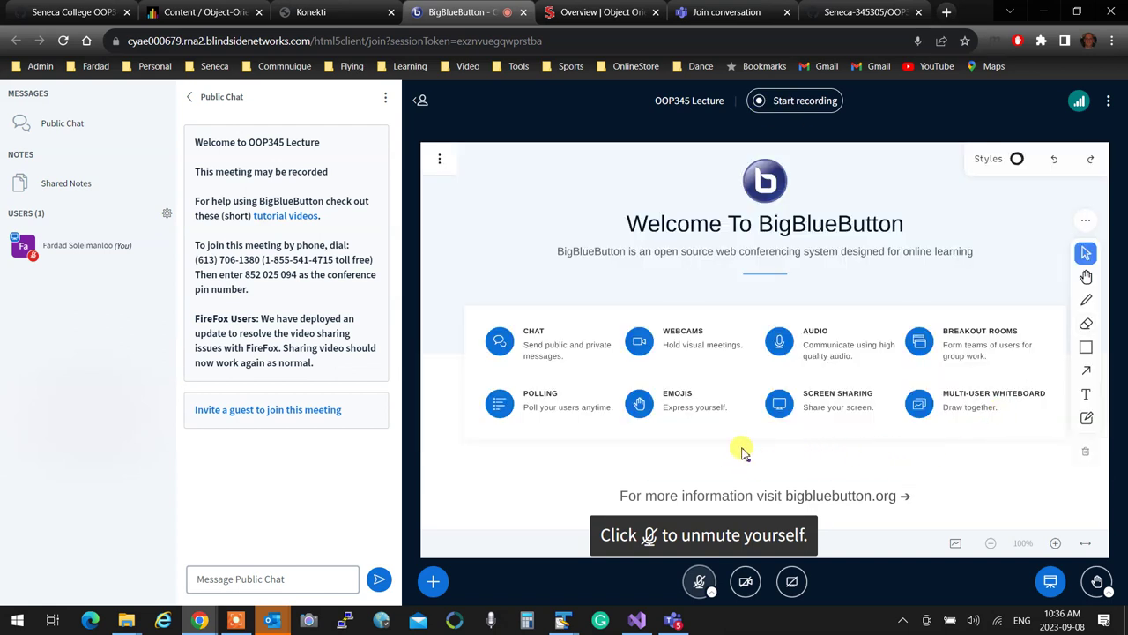
# Step: End the OOP345 Lecture session for all users, skip the feedback rating, and close the meeting room's page
pyautogui.click(1108, 101)
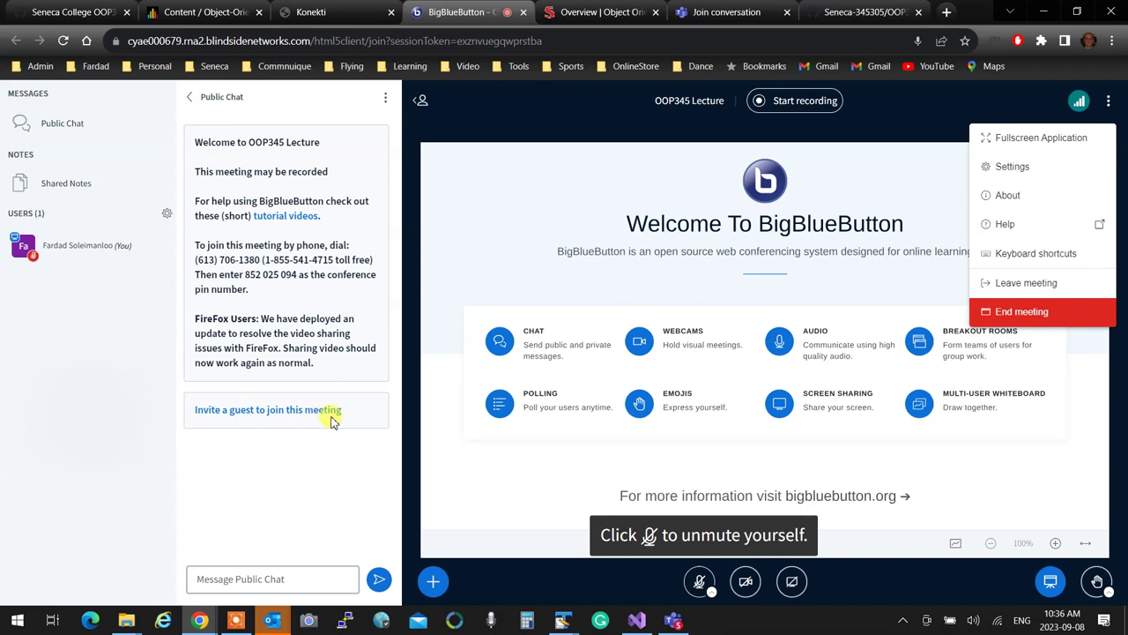
pyautogui.click(1010, 309)
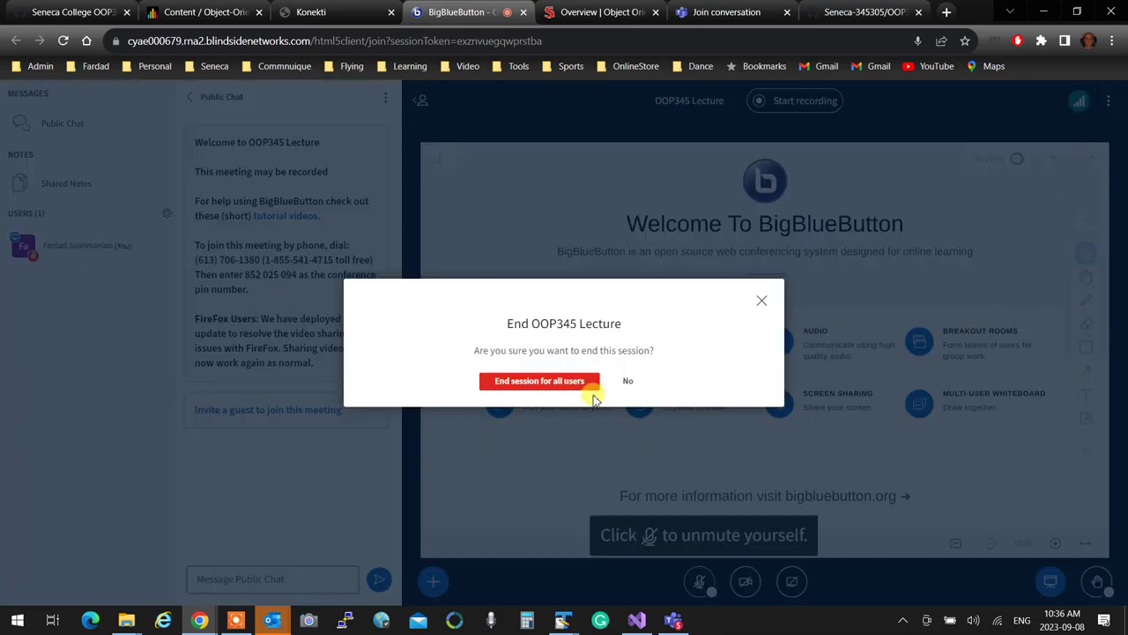
pyautogui.click(561, 388)
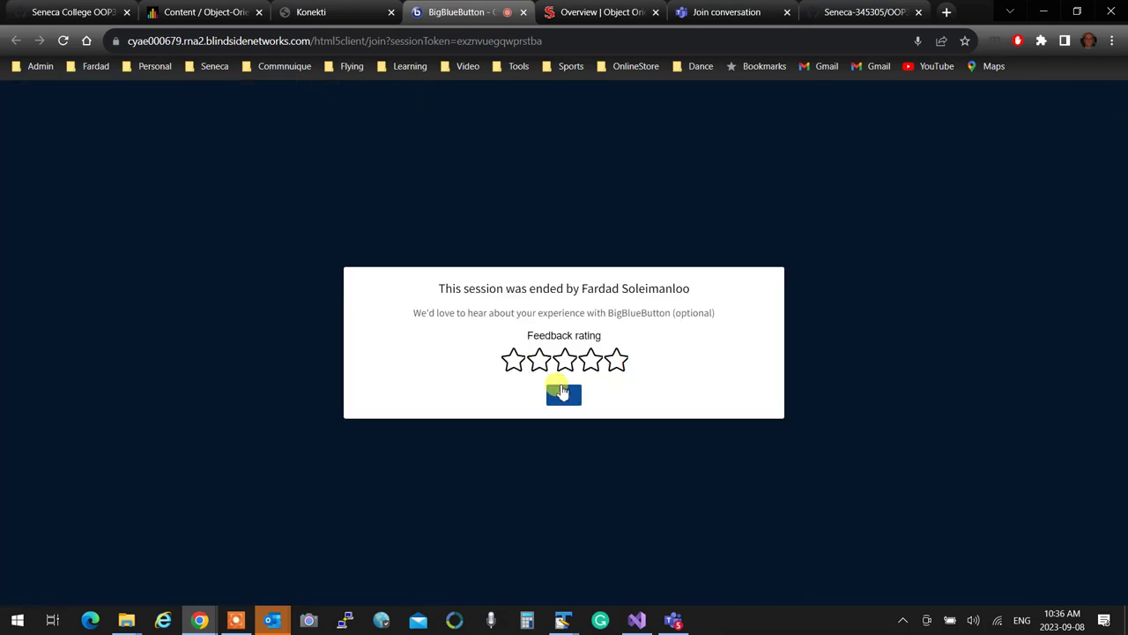
pyautogui.click(567, 395)
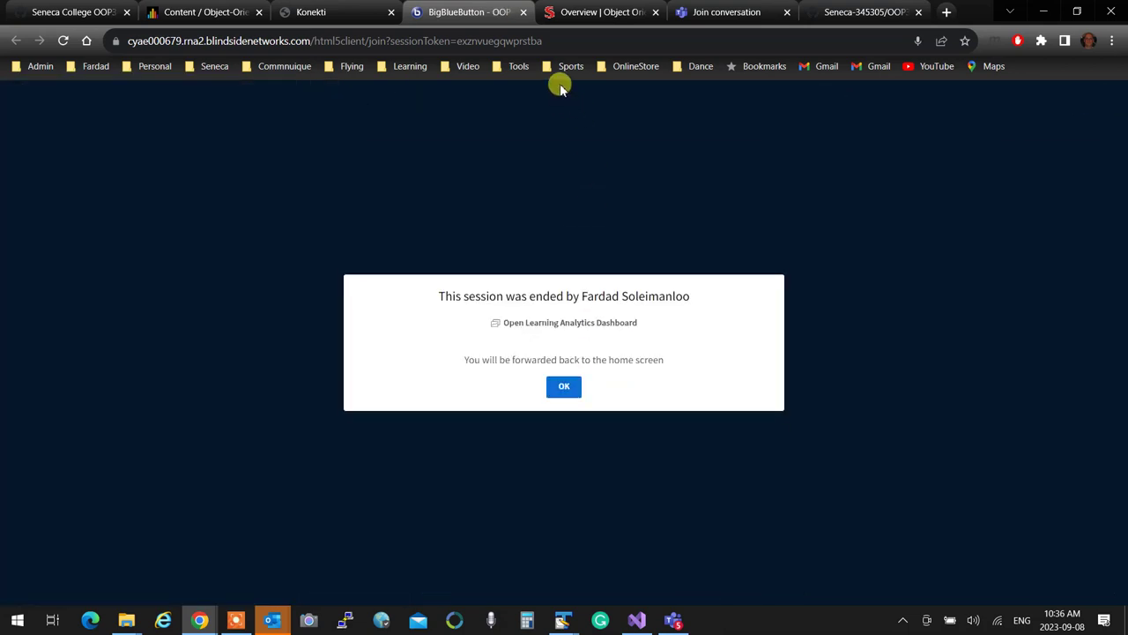
pyautogui.click(562, 386)
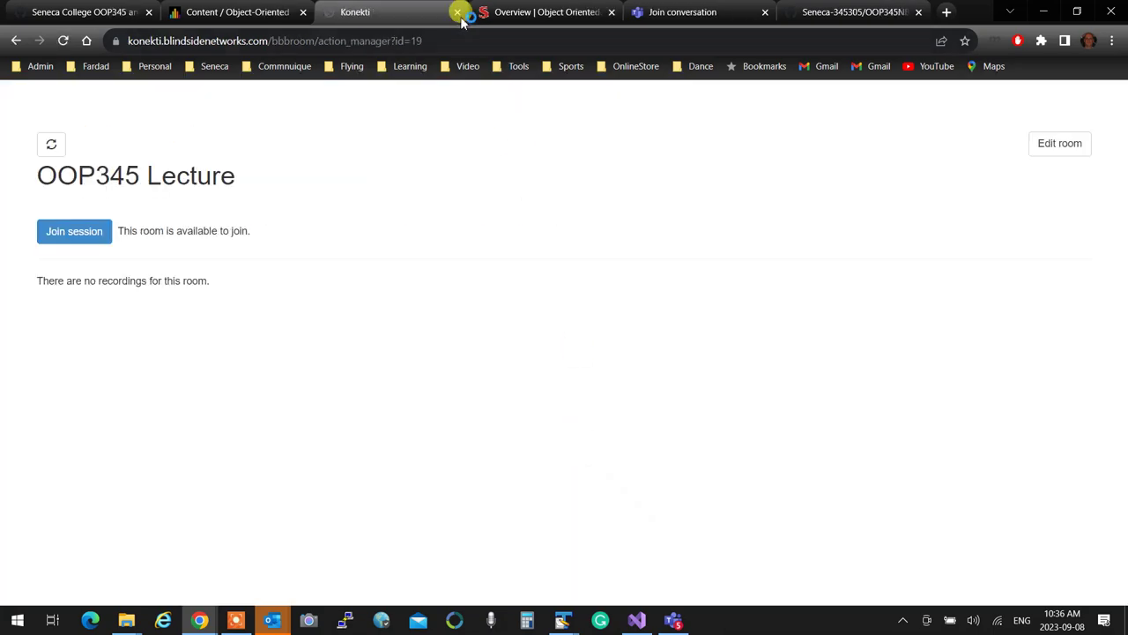
pyautogui.click(457, 12)
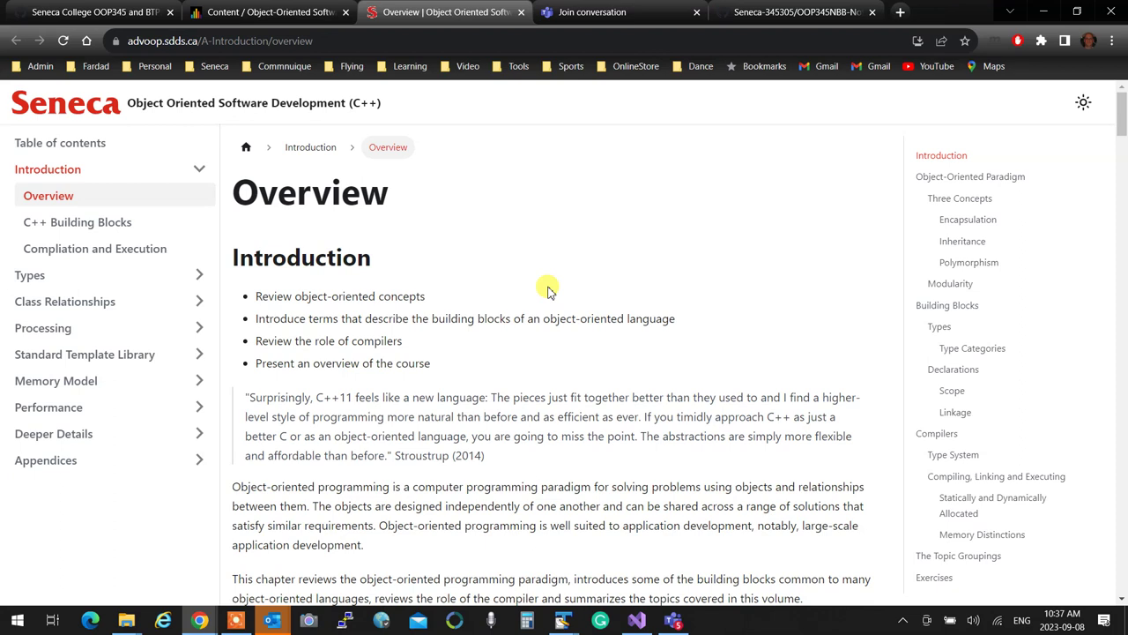
# Step: Look through the Overview page of the course notes and the Blackboard course content up to its header
pyautogui.scroll(-1, 661, 318)
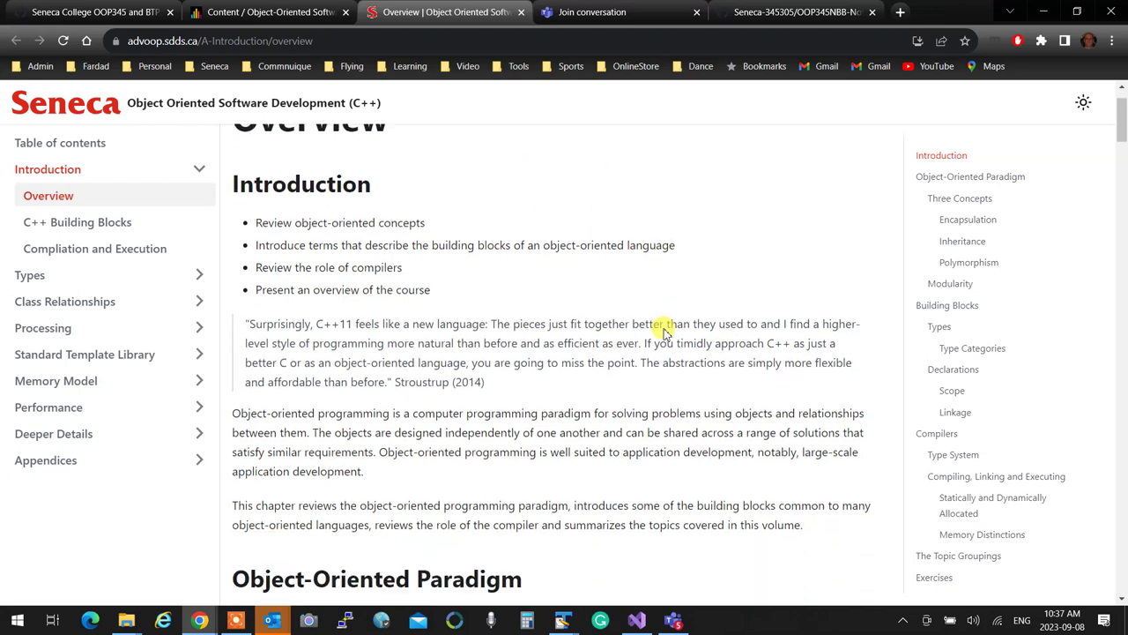
pyautogui.scroll(-2, 648, 324)
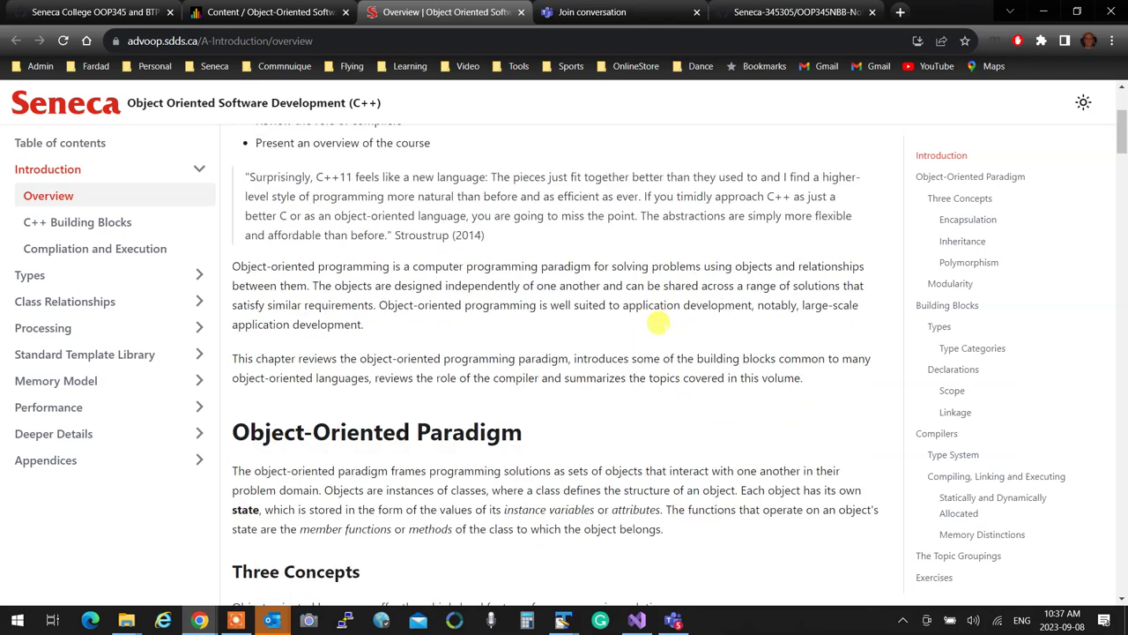
pyautogui.scroll(3, 652, 317)
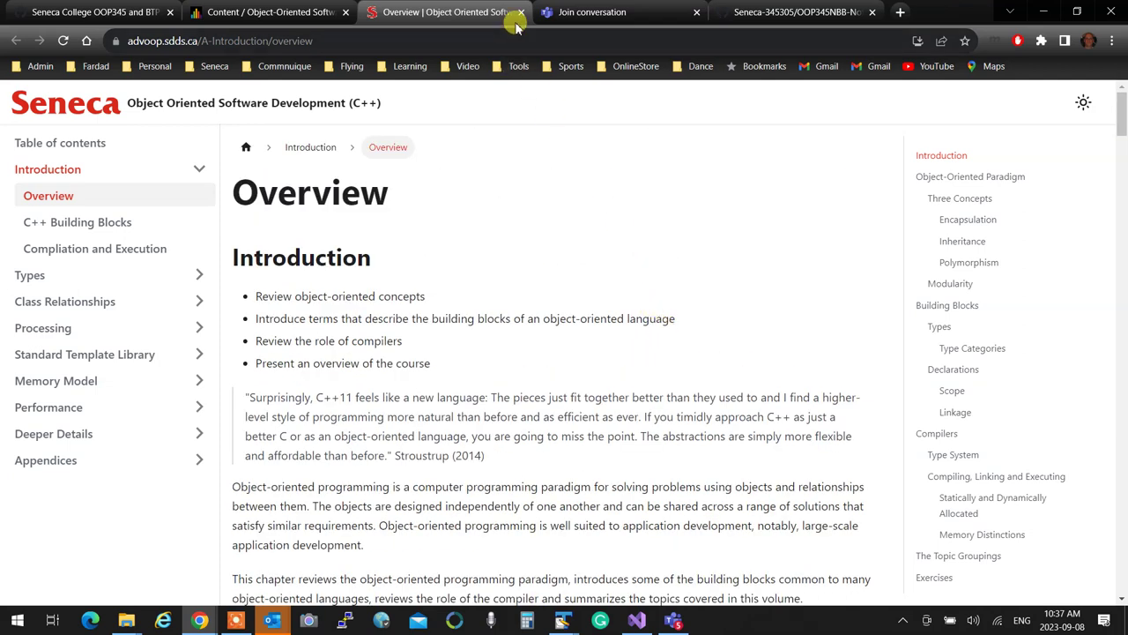
pyautogui.click(284, 19)
pyautogui.scroll(-1, 573, 327)
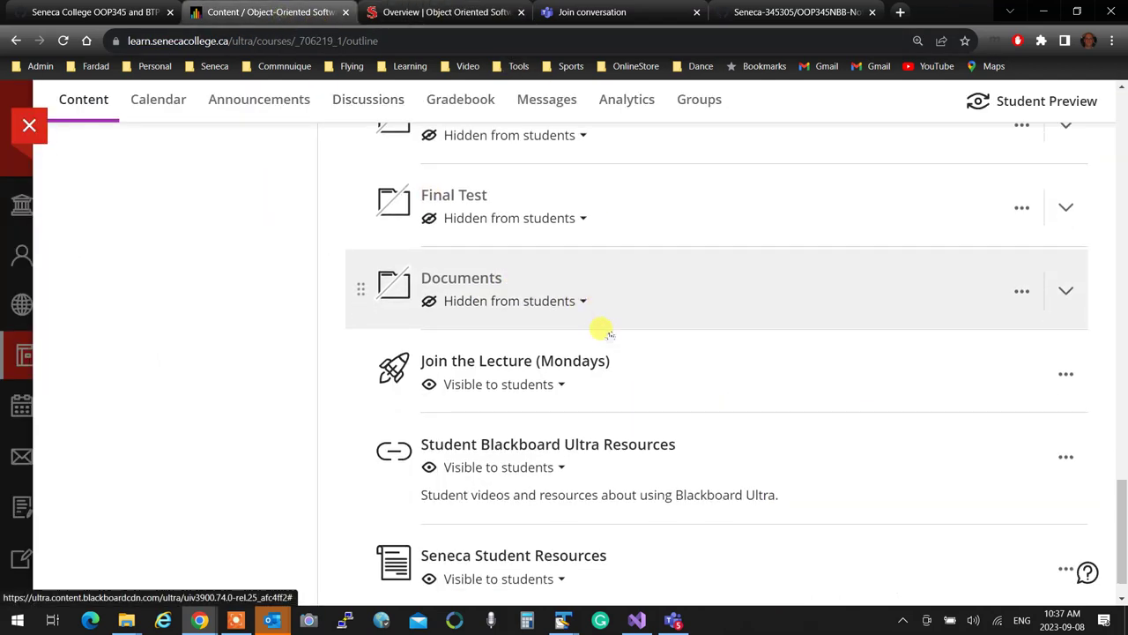
pyautogui.scroll(3, 748, 489)
pyautogui.scroll(15, 745, 490)
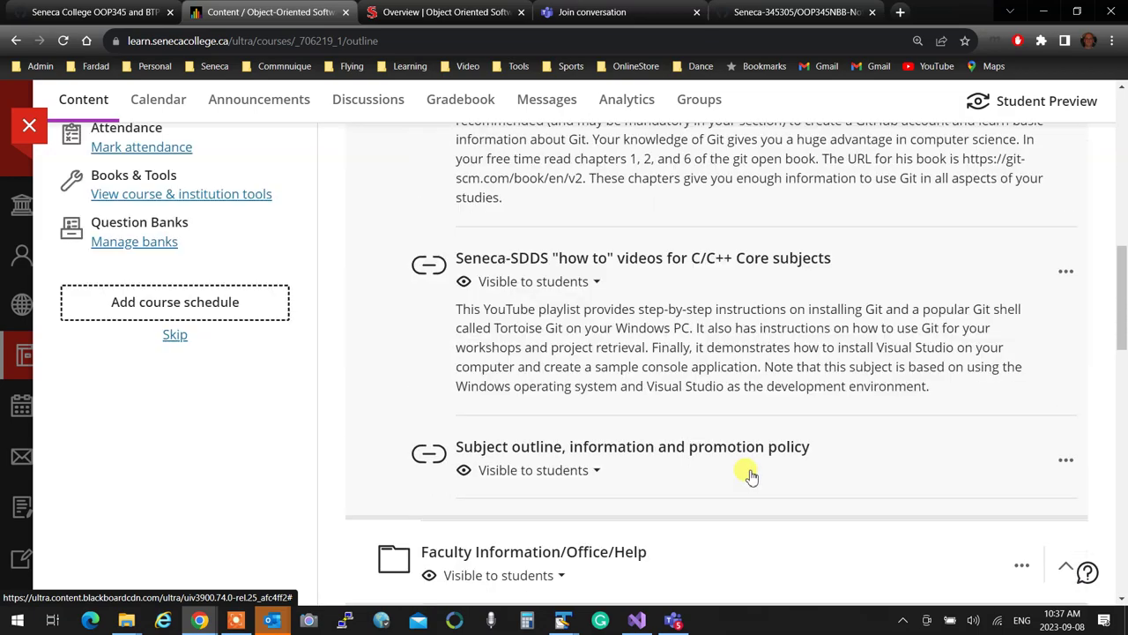
pyautogui.scroll(-3, 749, 474)
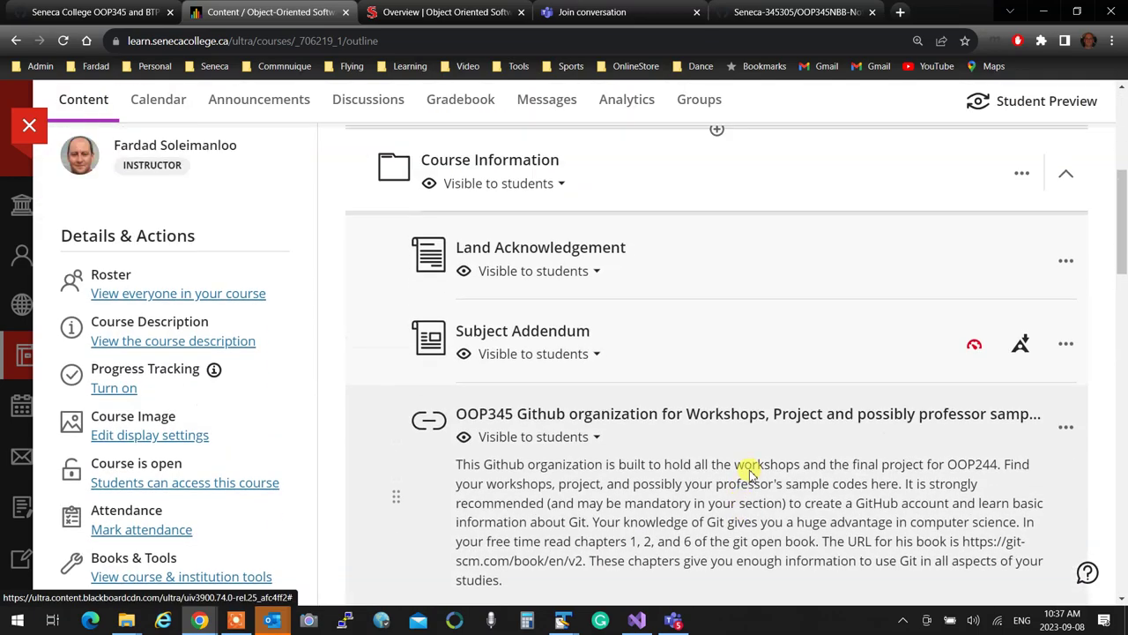
pyautogui.scroll(6, 749, 473)
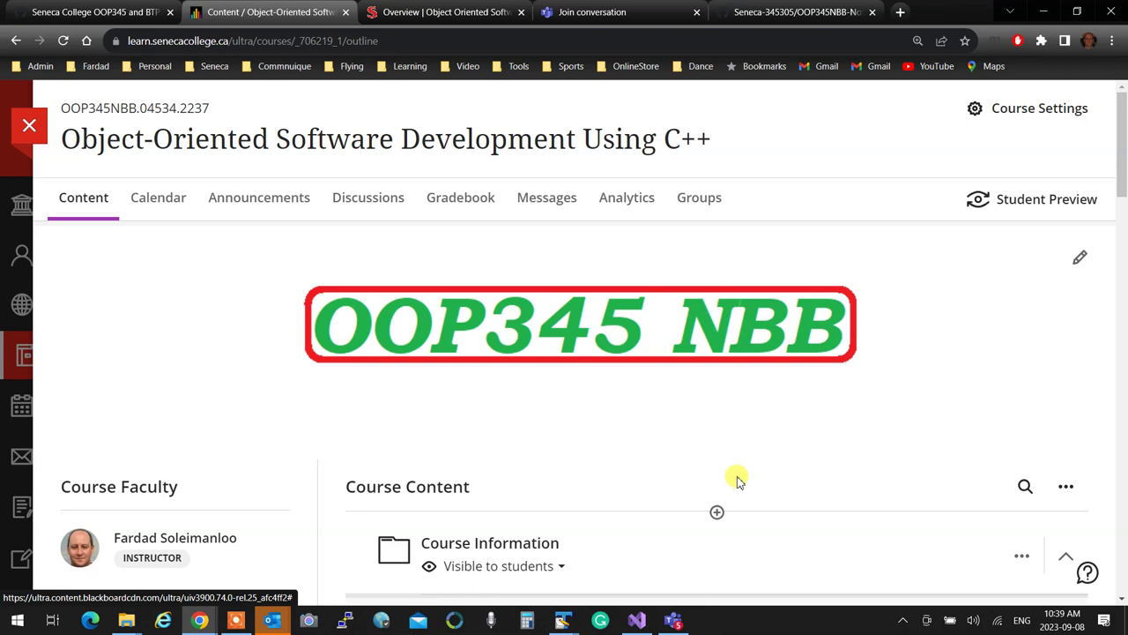
pyautogui.click(233, 621)
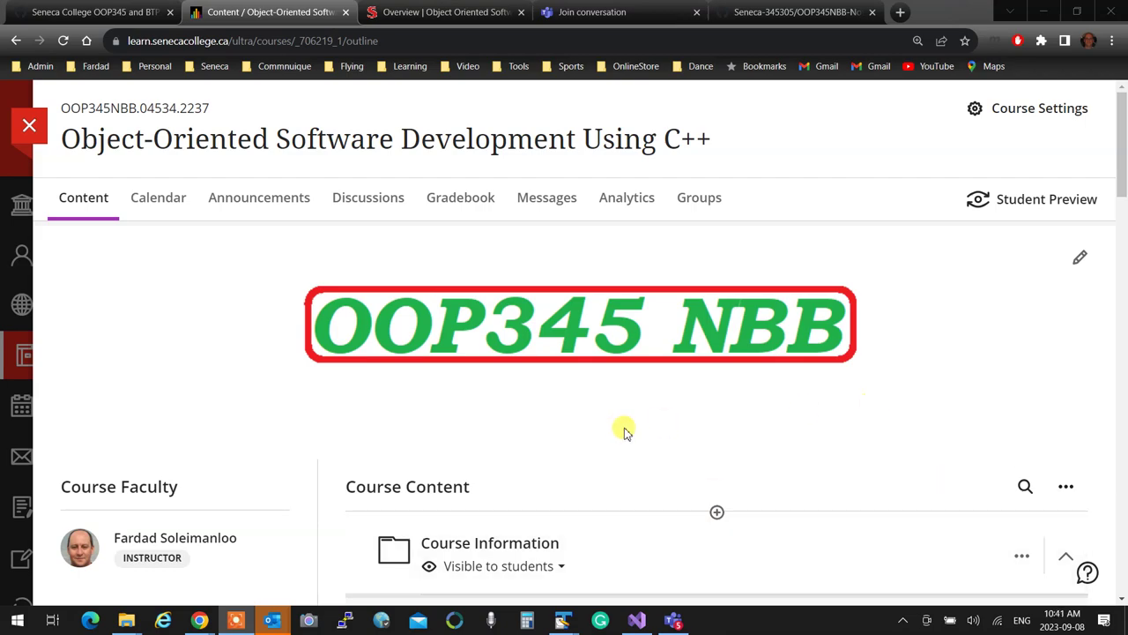
# Step: Open the Practice Test from the OOP345 course content
pyautogui.scroll(-8, 623, 432)
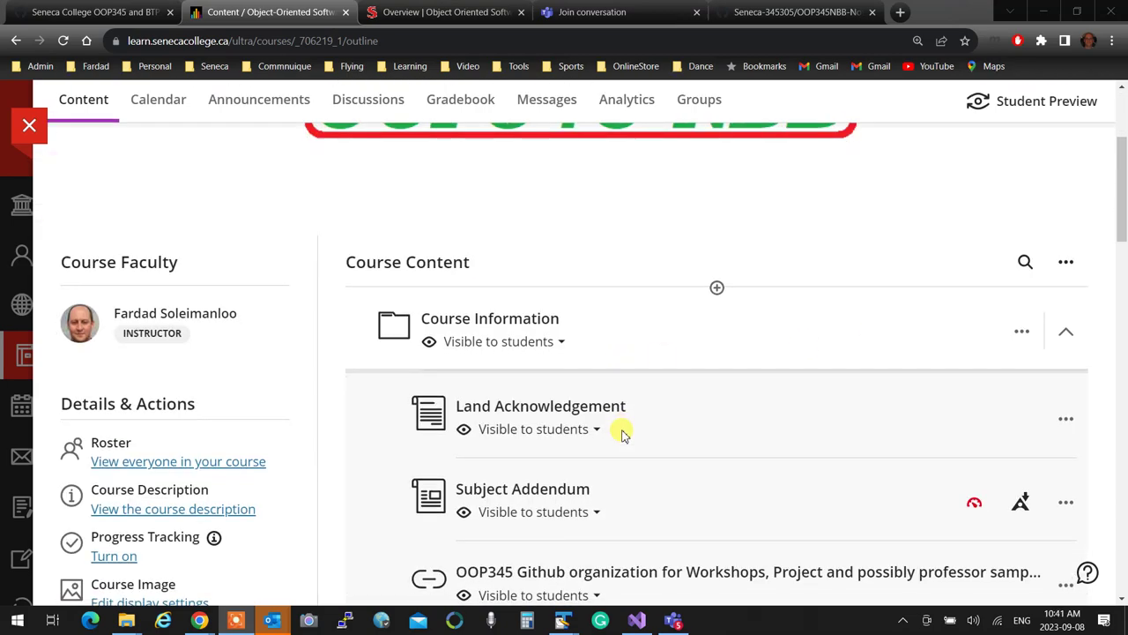
pyautogui.scroll(-3, 621, 434)
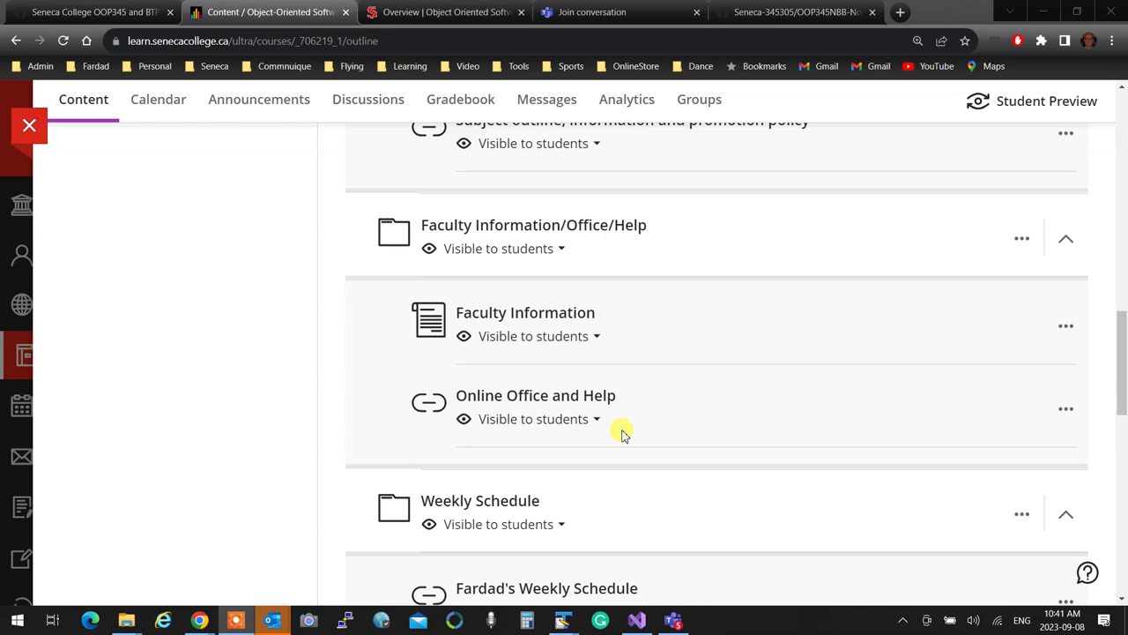
pyautogui.scroll(-5, 621, 433)
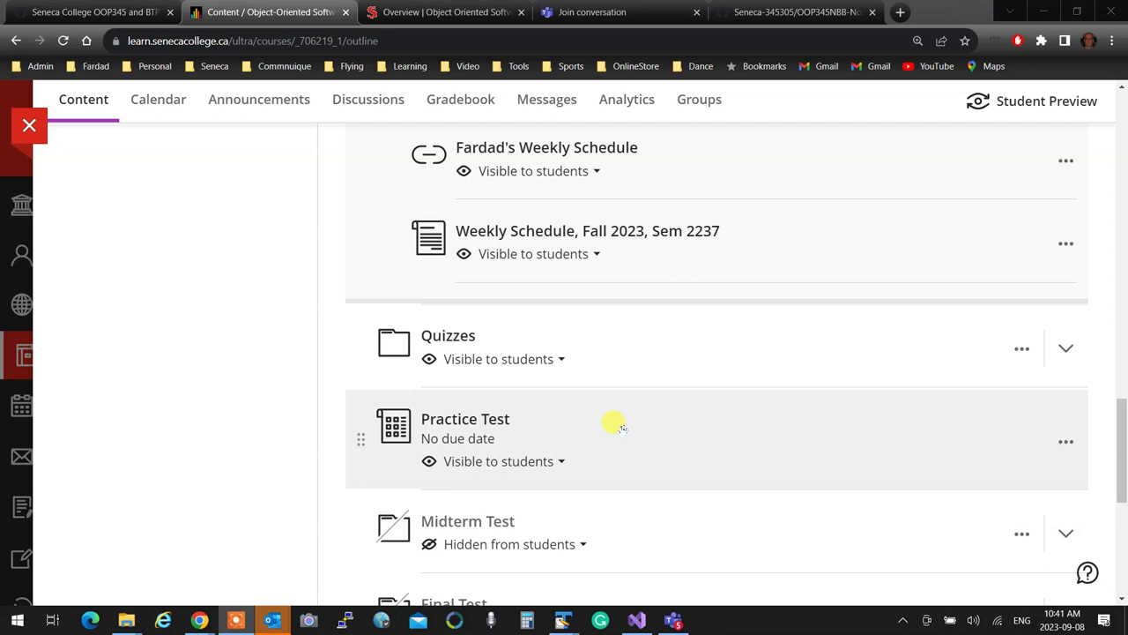
pyautogui.click(478, 427)
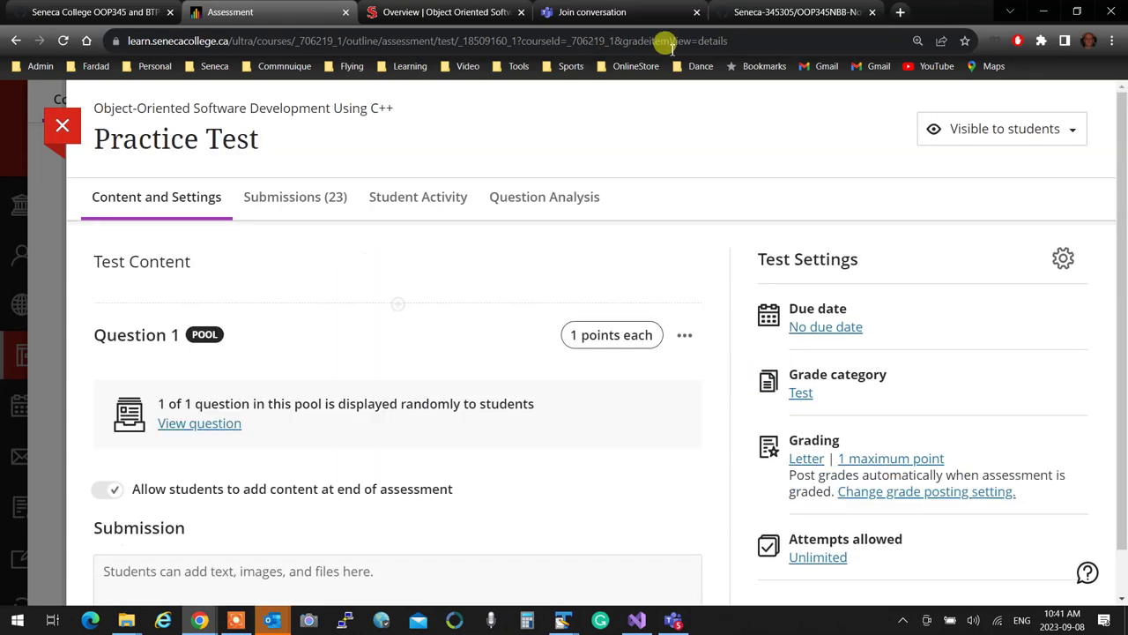
# Step: Clear the desktop by un-maximizing the browser and closing the reminders window, and open Seneca MyApps from its desktop shortcut
pyautogui.moveTo(926, 12); pyautogui.dragTo(919, 114)
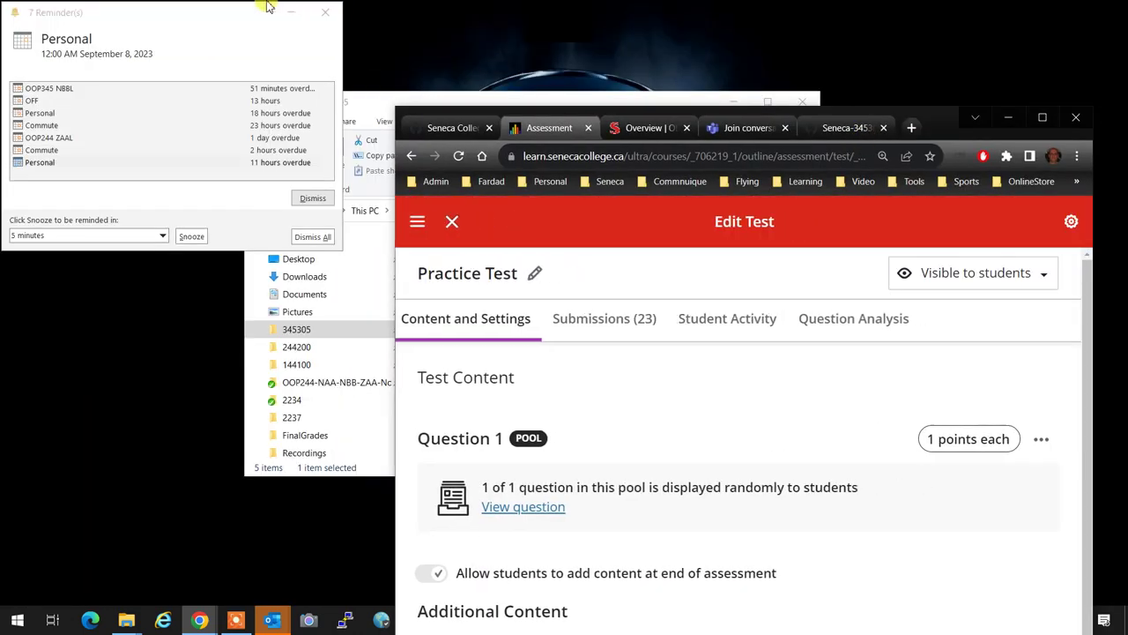
pyautogui.click(325, 13)
pyautogui.doubleClick(35, 28)
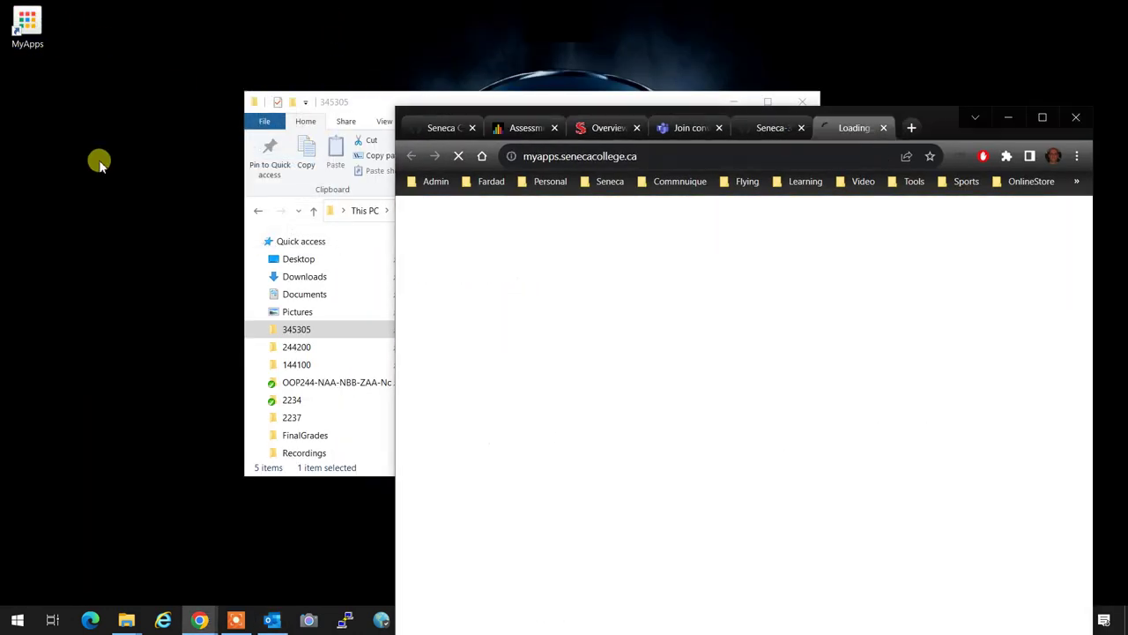
pyautogui.click(670, 480)
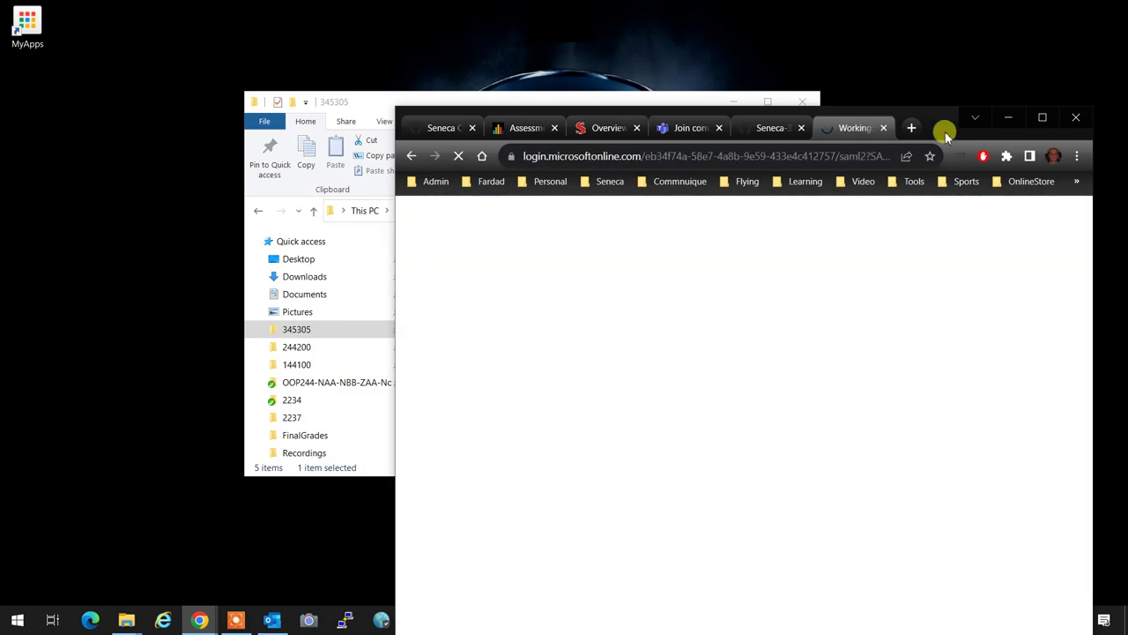
pyautogui.moveTo(945, 131); pyautogui.dragTo(761, 25)
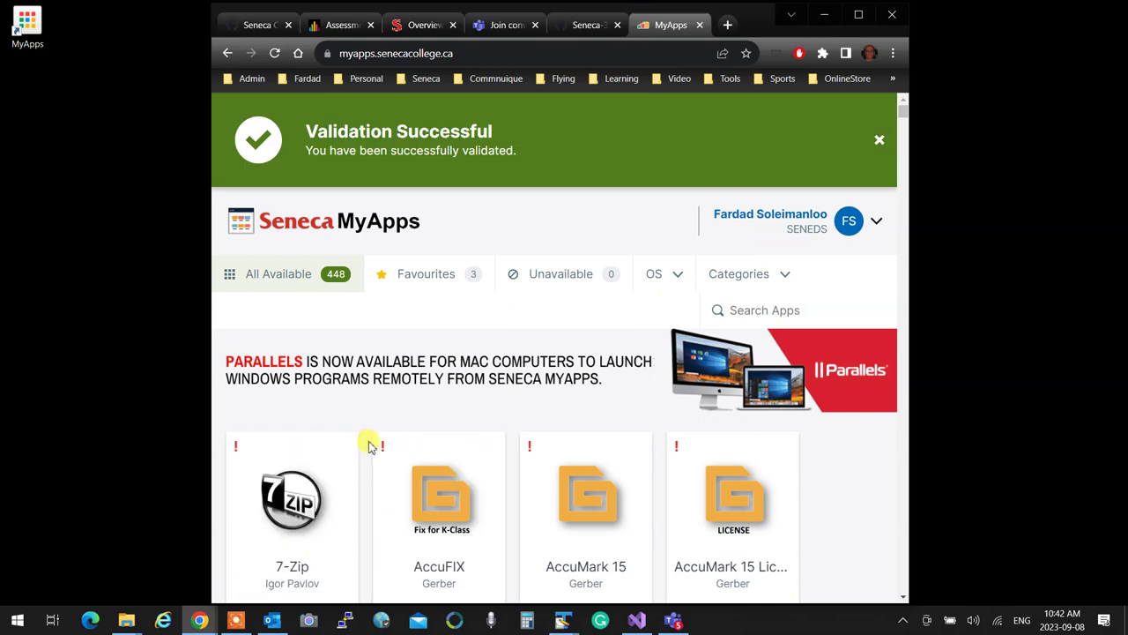
# Step: Search MyApps for "notepad" and launch Notepad++
pyautogui.click(745, 308)
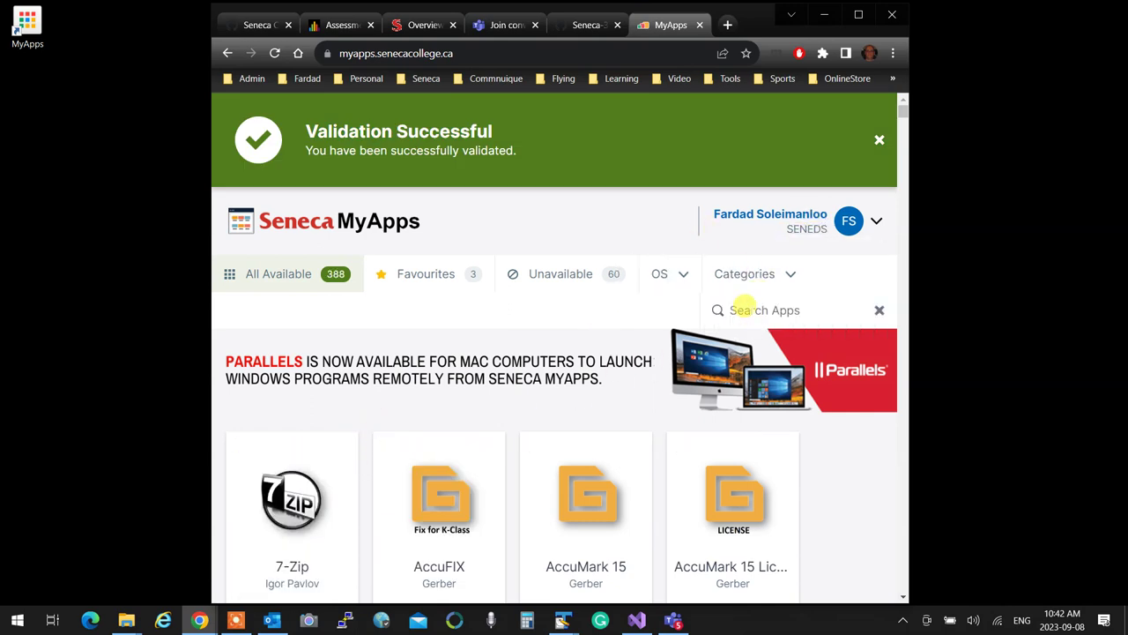
pyautogui.write('notepad')
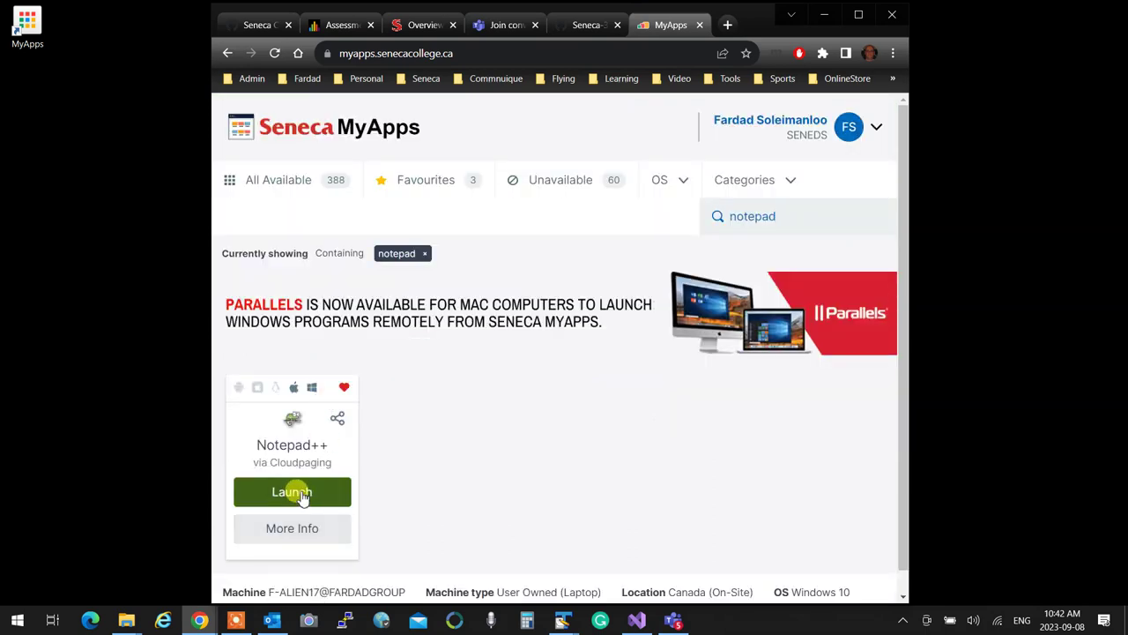
pyautogui.click(297, 493)
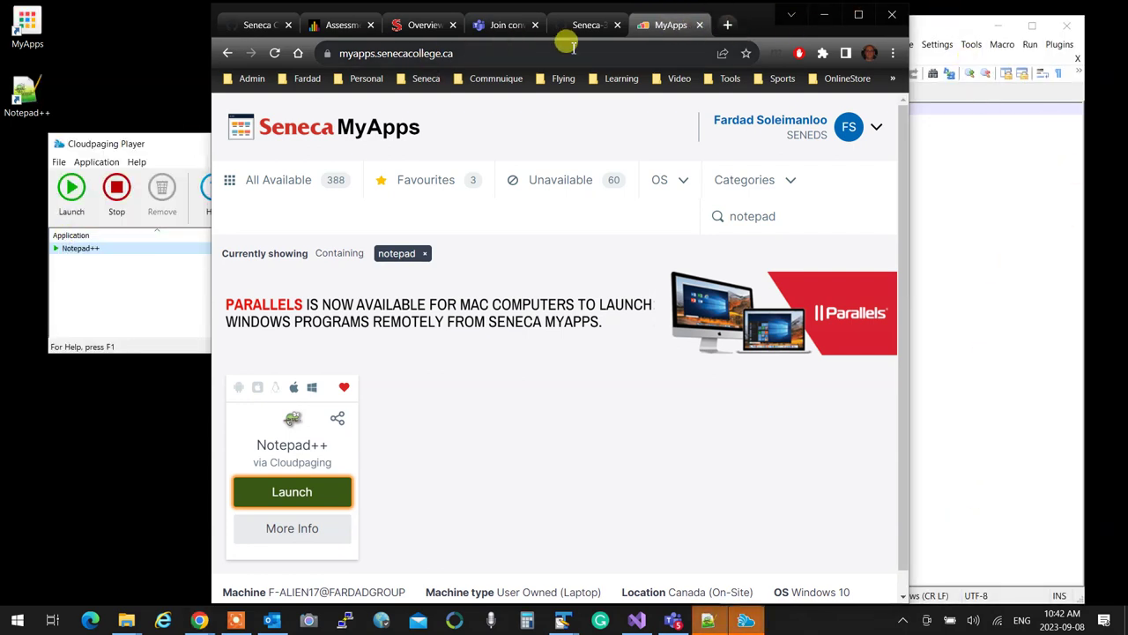
# Step: Close the MyApps page and arrange the browser beside Notepad++, closing the file window between them
pyautogui.click(700, 25)
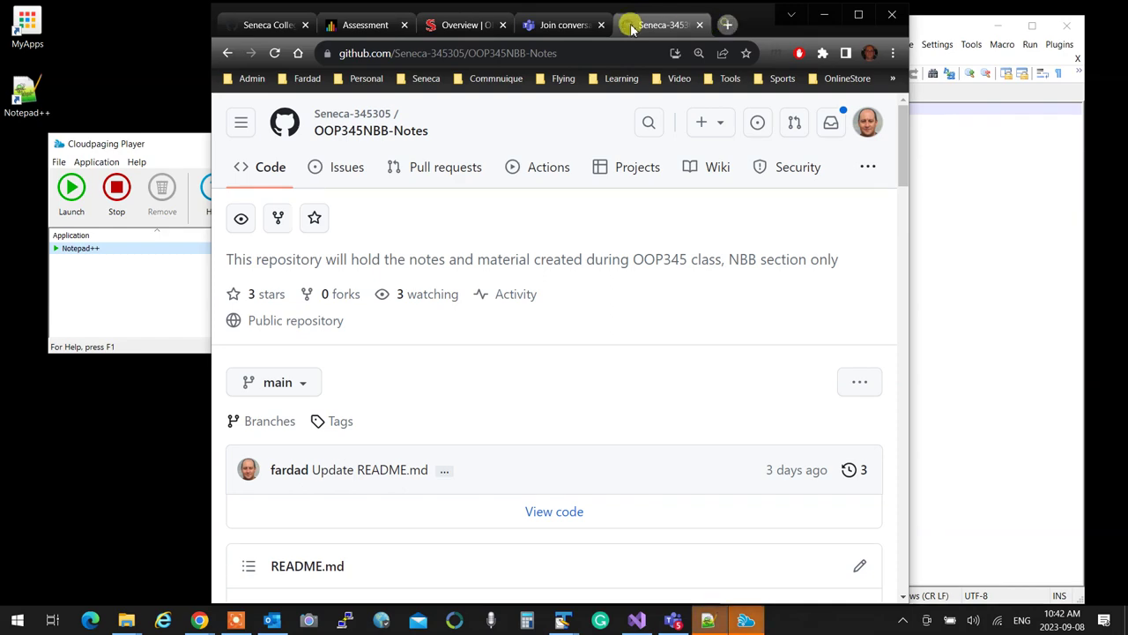
pyautogui.moveTo(715, 18); pyautogui.dragTo(496, 18)
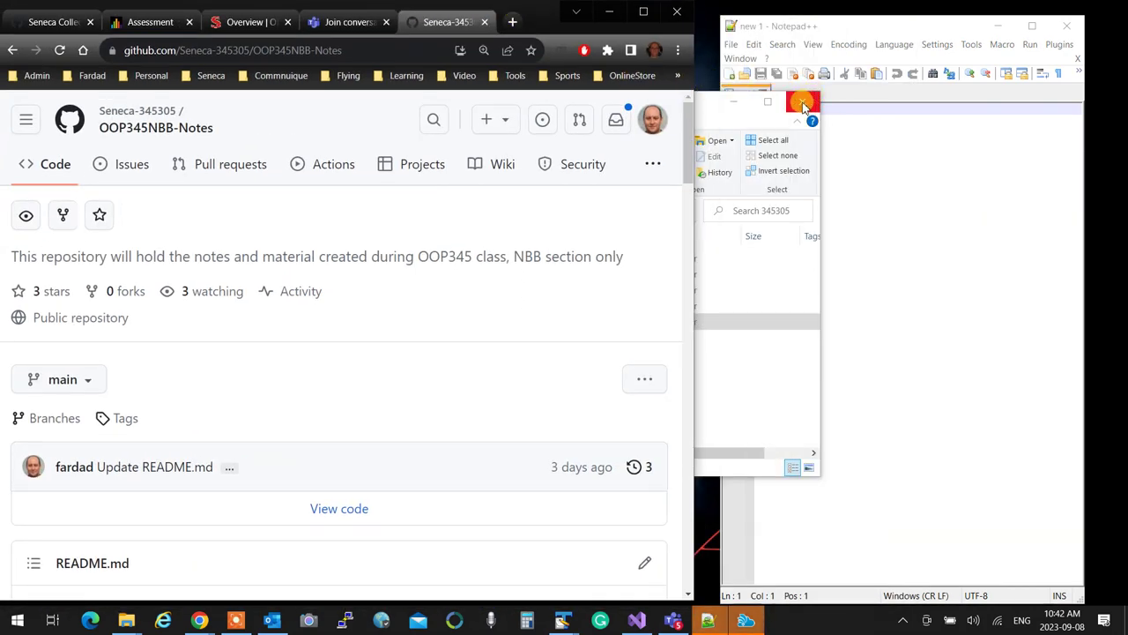
pyautogui.click(802, 104)
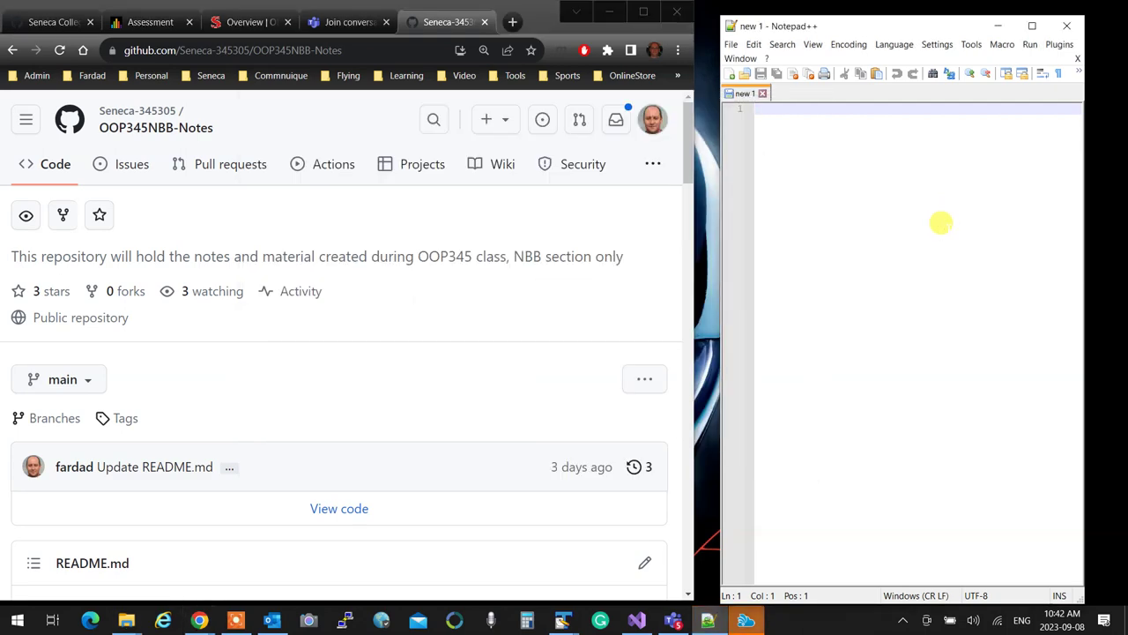
# Step: Save the empty Notepad++ document as aaa.cpp in the Notepad++ program folder
pyautogui.hotkey('alt', 'f')
pyautogui.press('a')
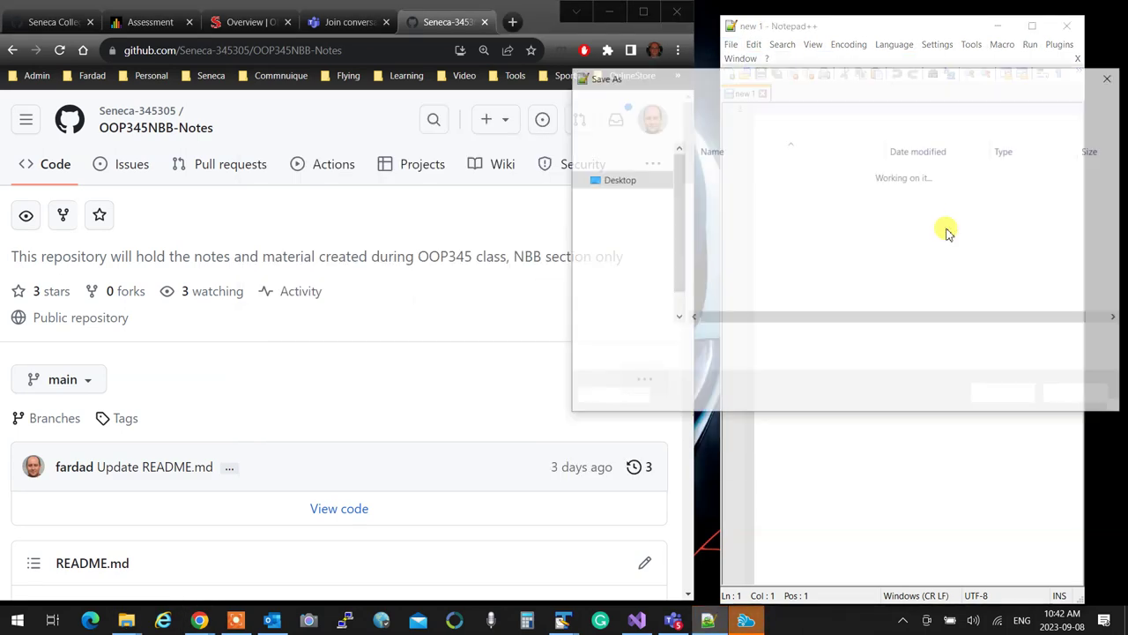
pyautogui.write('aaa.cpp')
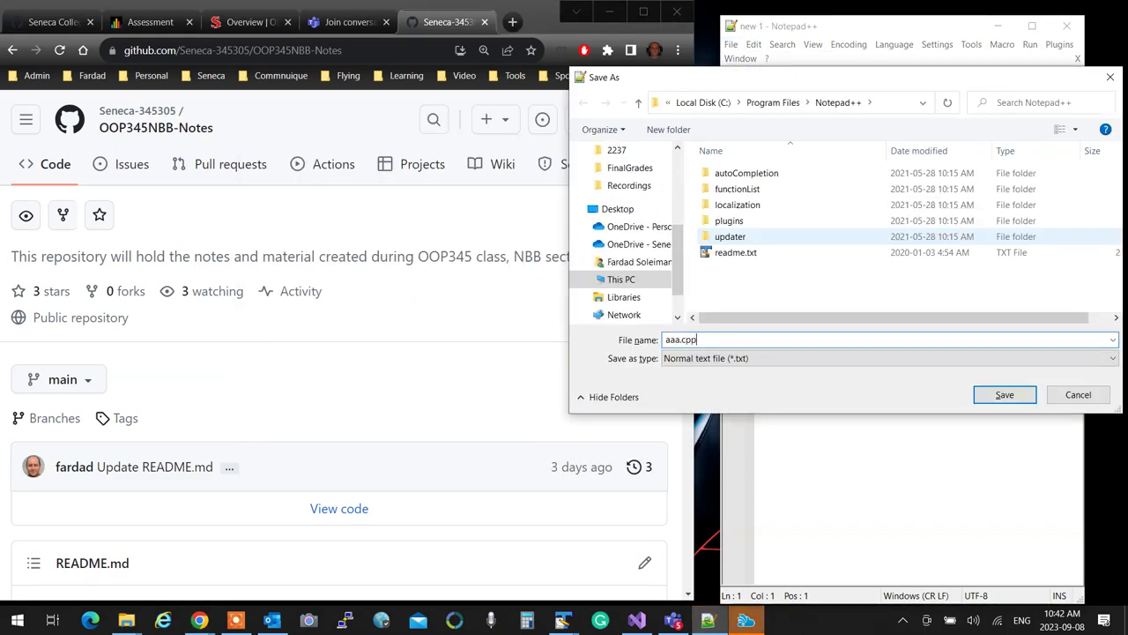
pyautogui.press('Return')
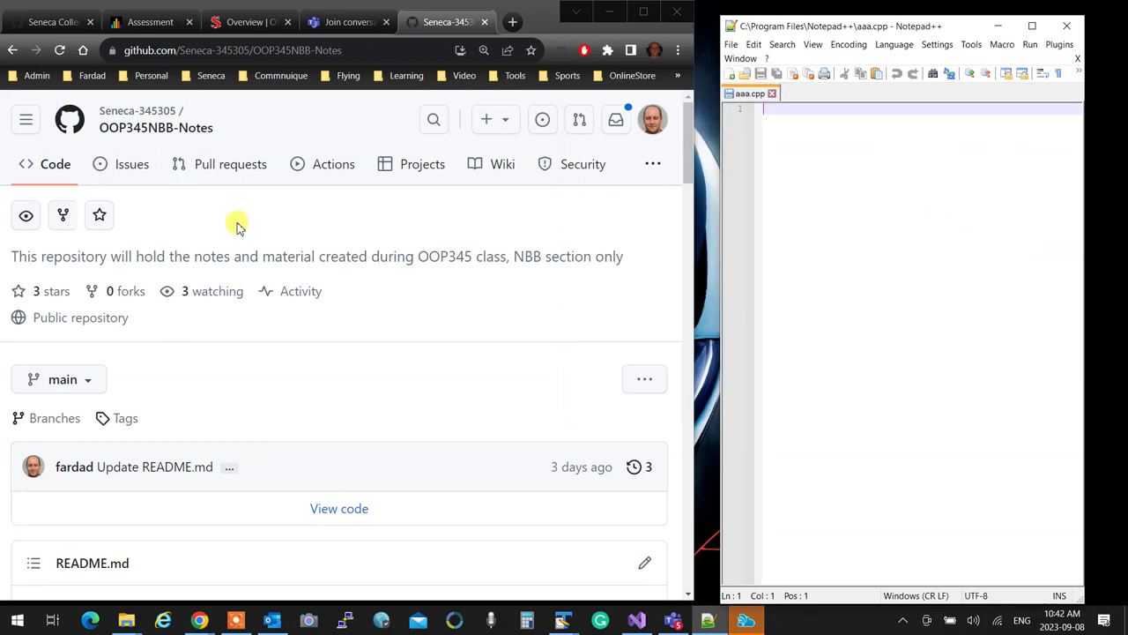
# Step: Switch to the Blackboard page in the browser, look over the Practice Test's editing view and close it
pyautogui.click(146, 24)
pyautogui.scroll(-1, 250, 280)
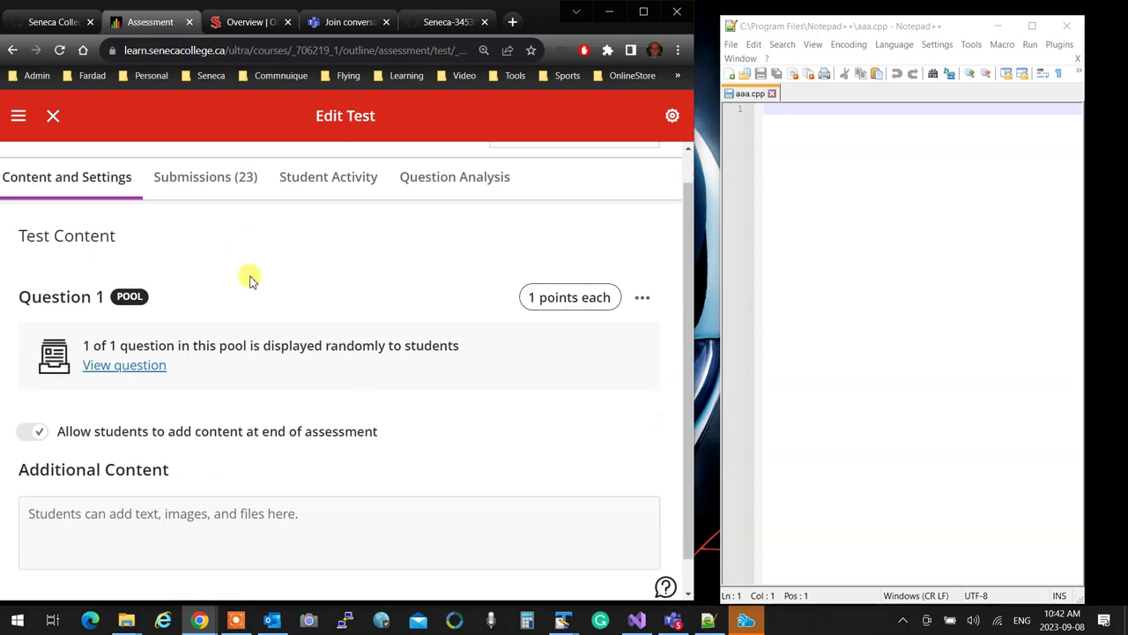
pyautogui.scroll(1, 238, 291)
pyautogui.scroll(-1, 506, 398)
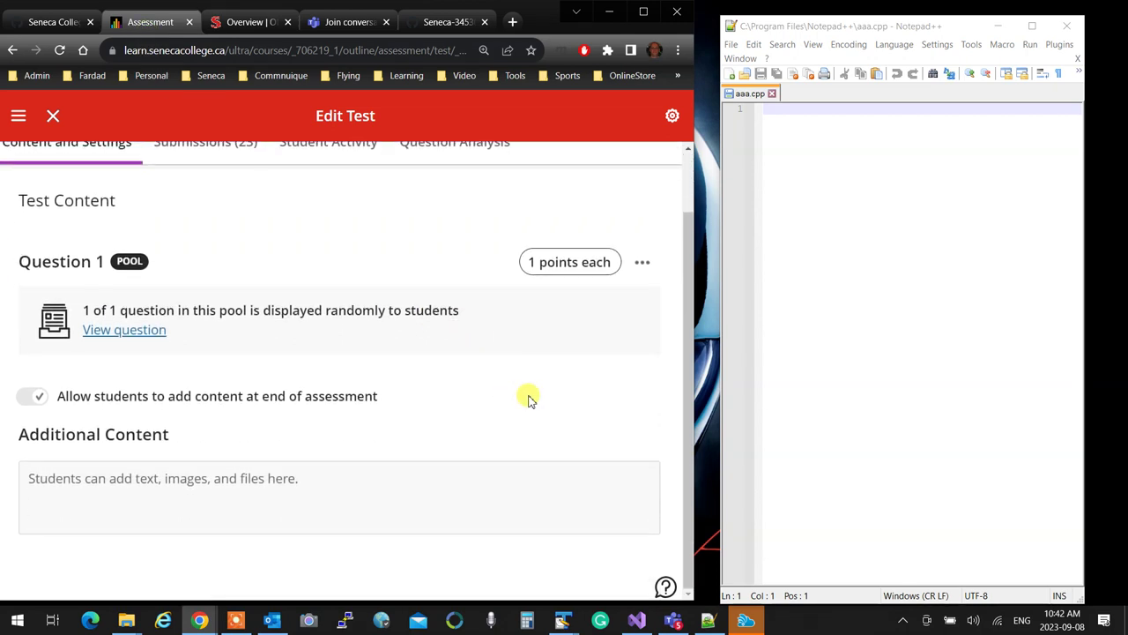
pyautogui.scroll(1, 185, 238)
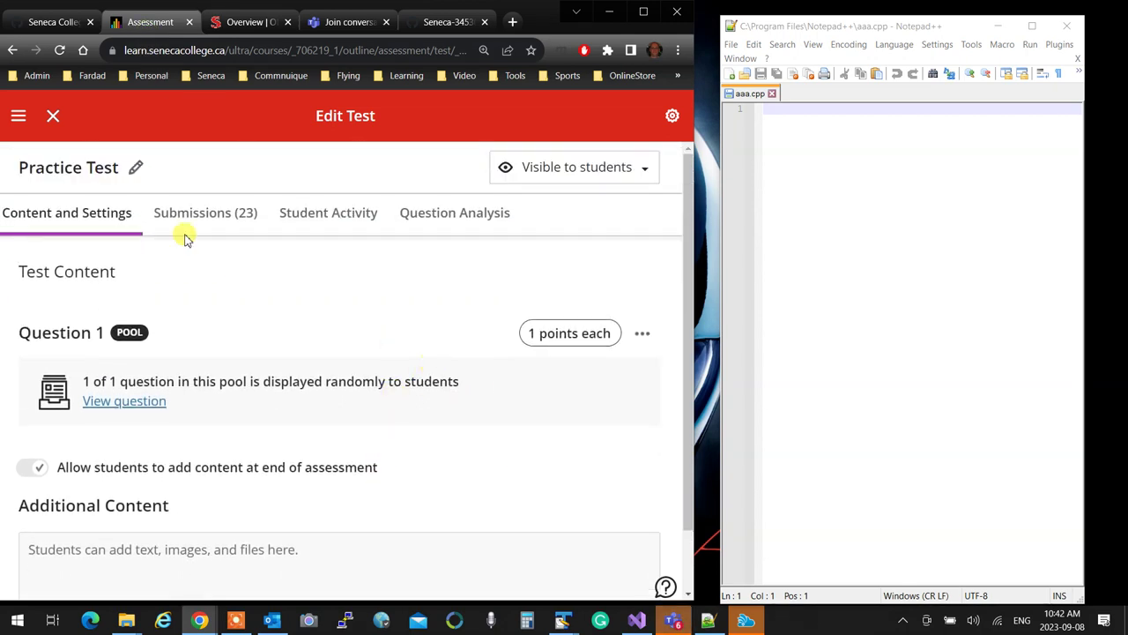
pyautogui.click(49, 116)
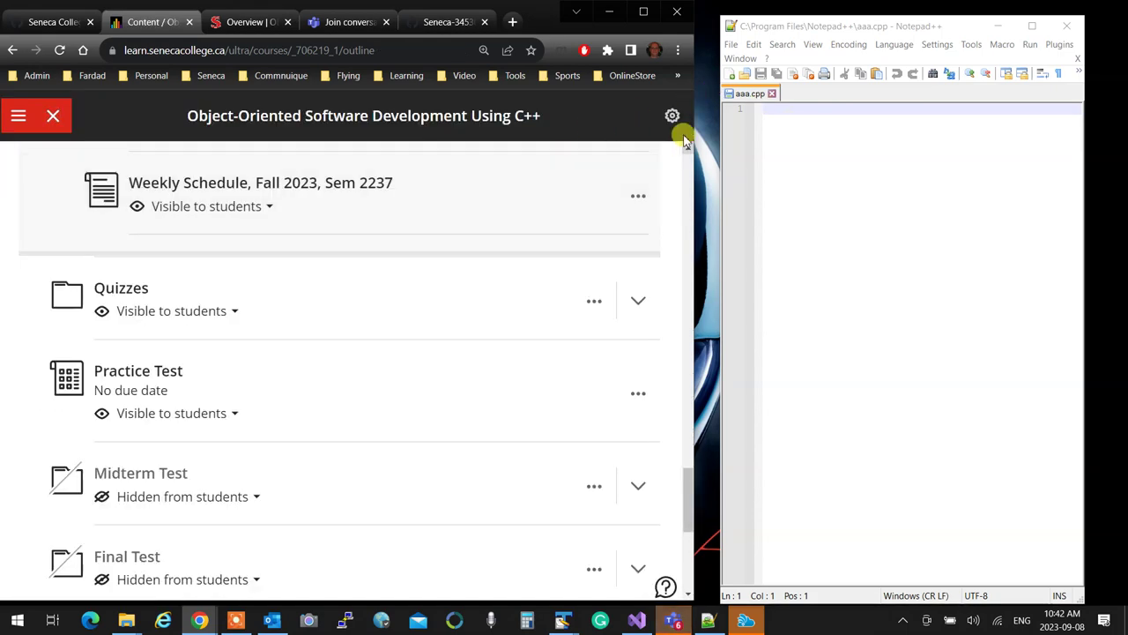
# Step: Maximize the browser to start a student preview of the course, and restore the browser beside Notepad++
pyautogui.click(642, 10)
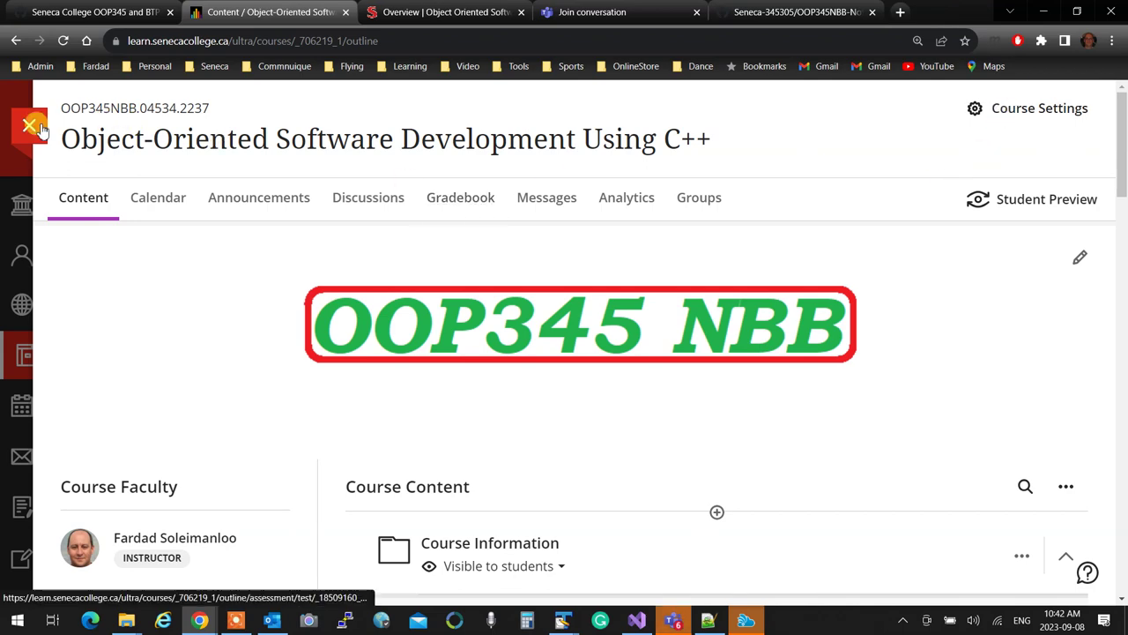
pyautogui.scroll(-6, 777, 270)
pyautogui.scroll(6, 777, 271)
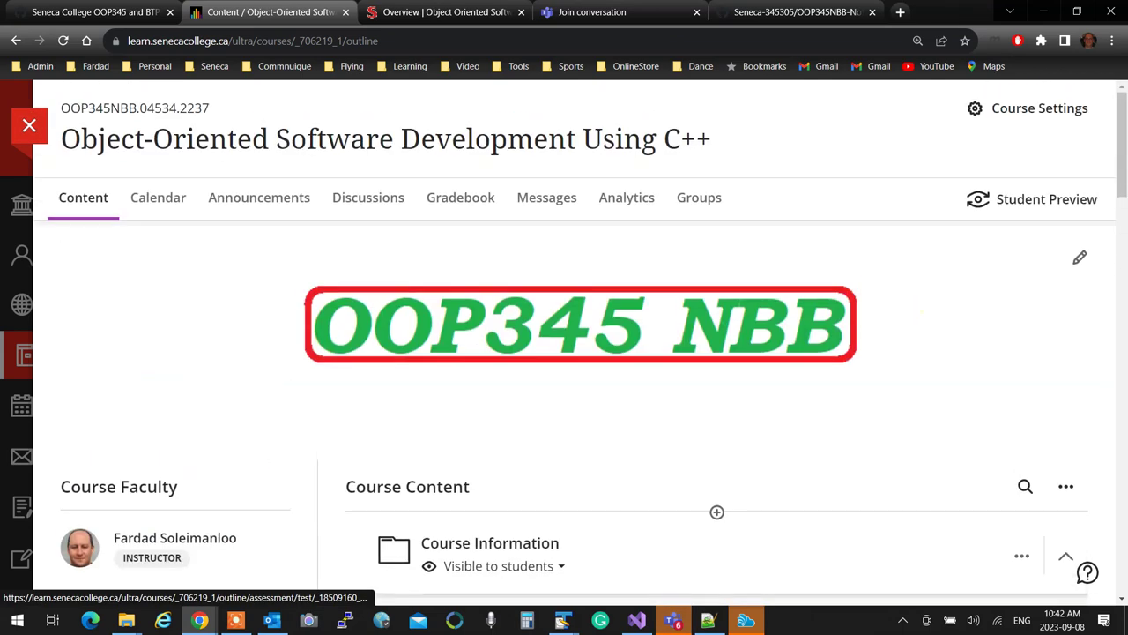
pyautogui.click(998, 196)
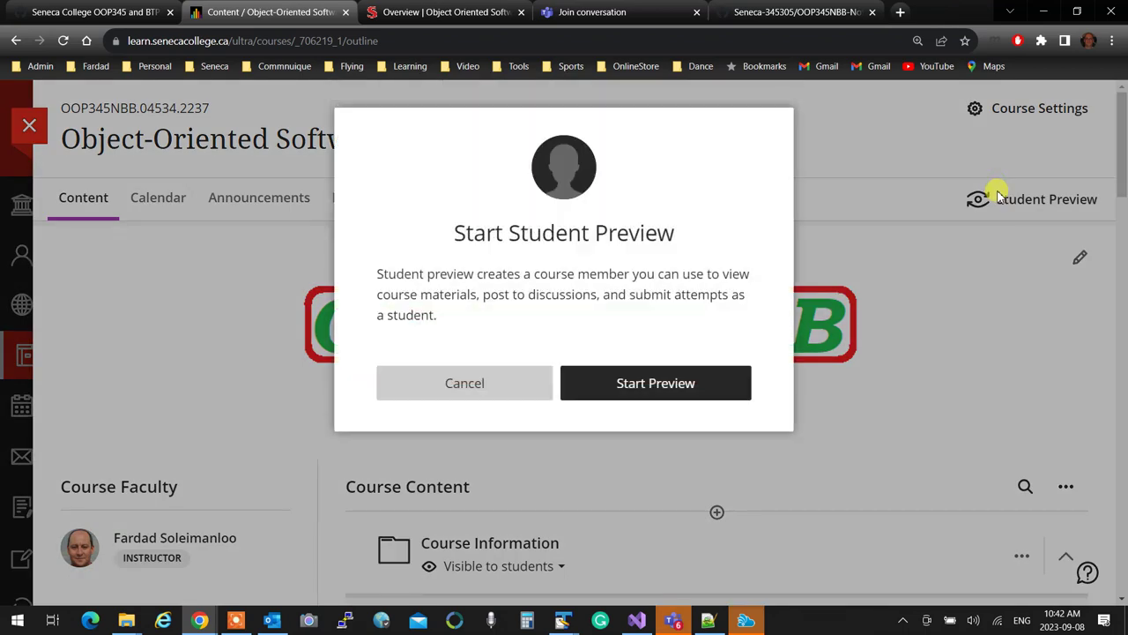
pyautogui.click(702, 377)
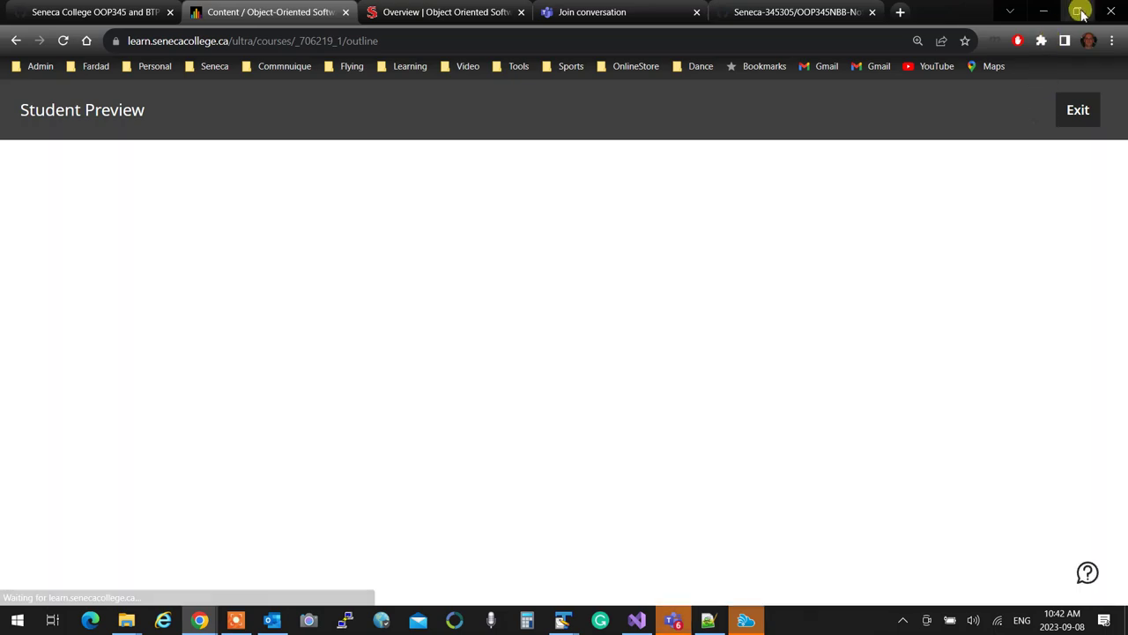
pyautogui.click(1078, 11)
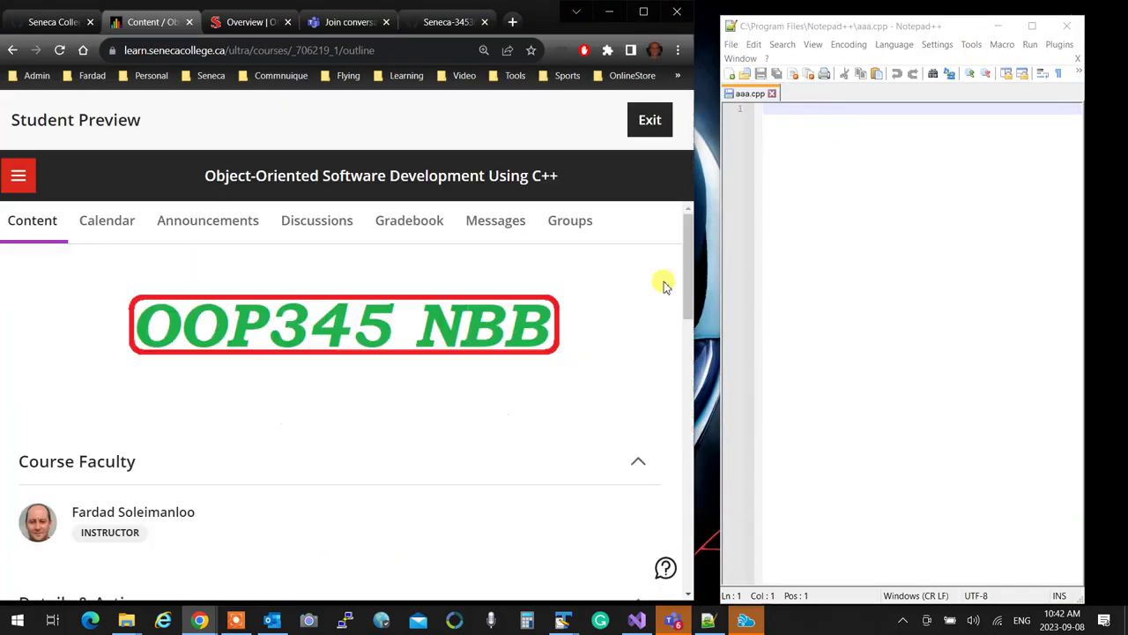
# Step: Open the Practice Test from the course content and start attempt 1
pyautogui.scroll(-4, 579, 428)
pyautogui.scroll(-2, 264, 446)
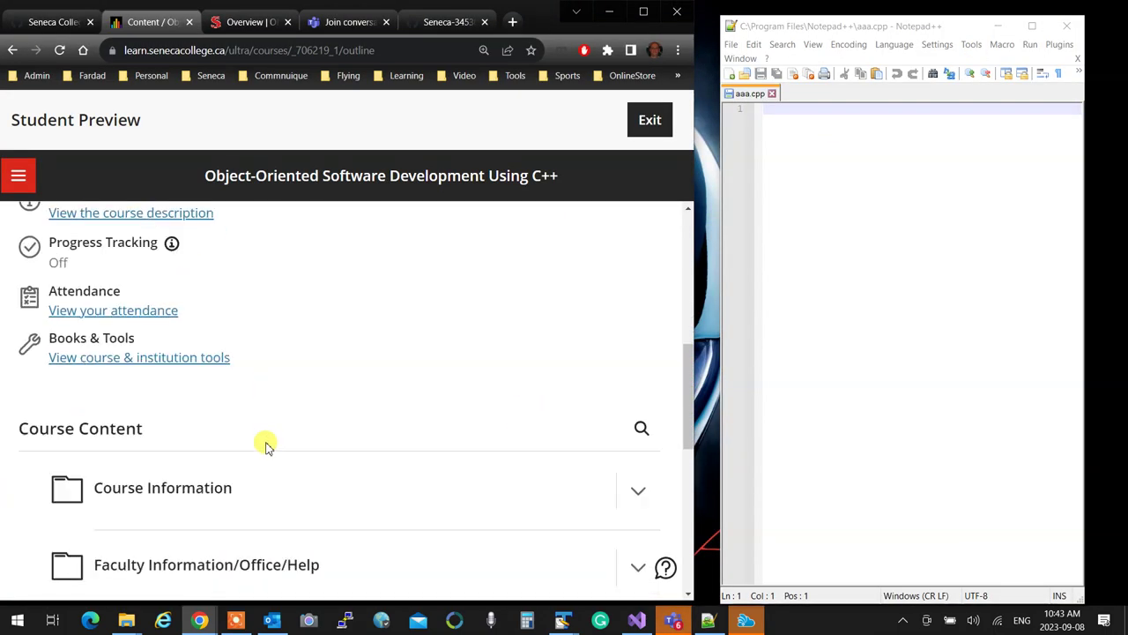
pyautogui.scroll(-4, 264, 448)
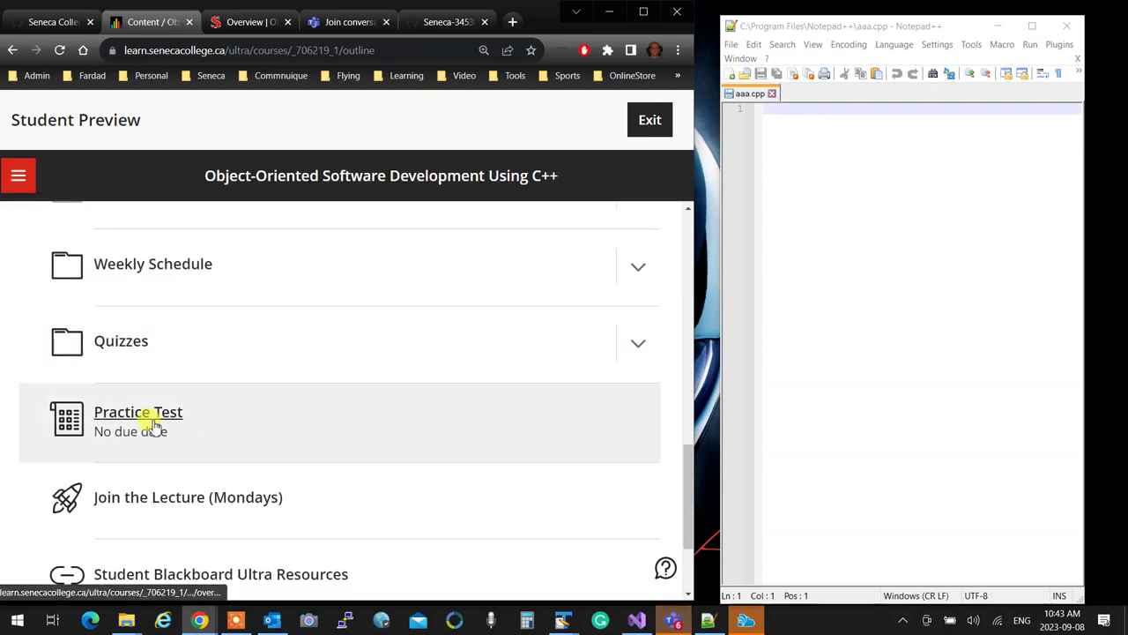
pyautogui.click(154, 426)
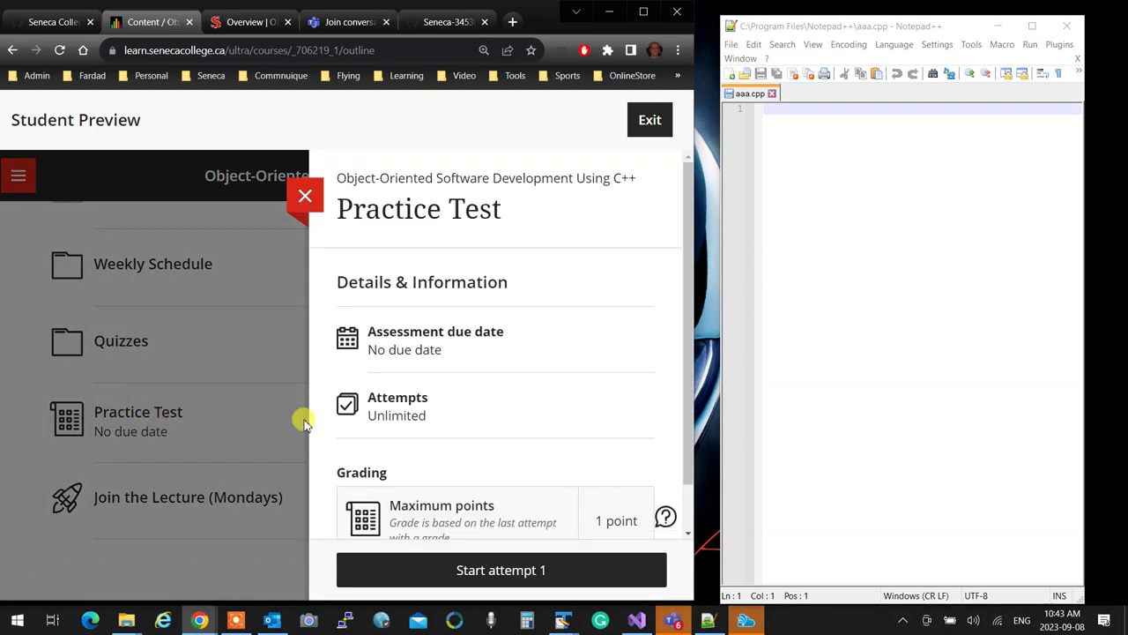
pyautogui.scroll(-1, 465, 423)
pyautogui.click(481, 570)
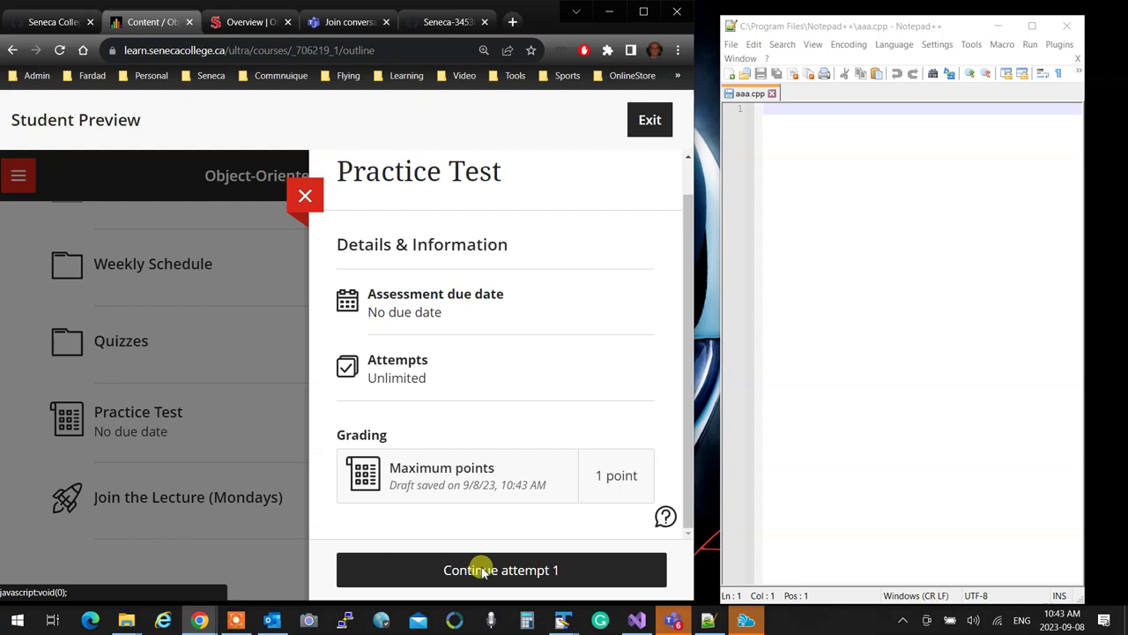
# Step: Copy the whole sortInts function from the test question and paste it into aaa.cpp in Notepad++
pyautogui.scroll(-3, 388, 406)
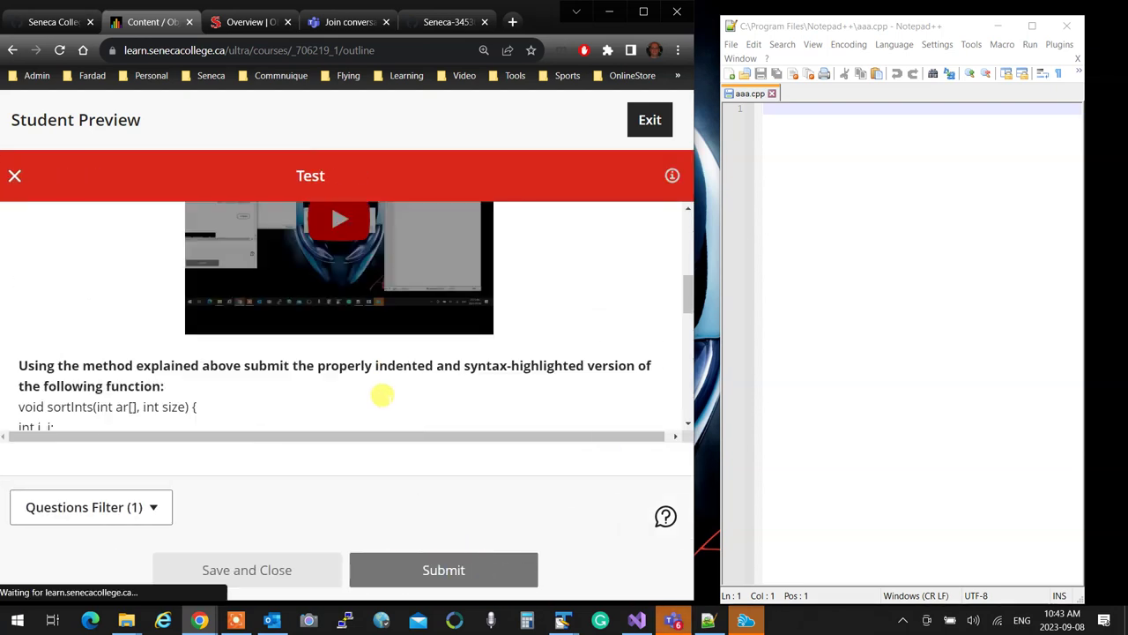
pyautogui.scroll(-2, 385, 390)
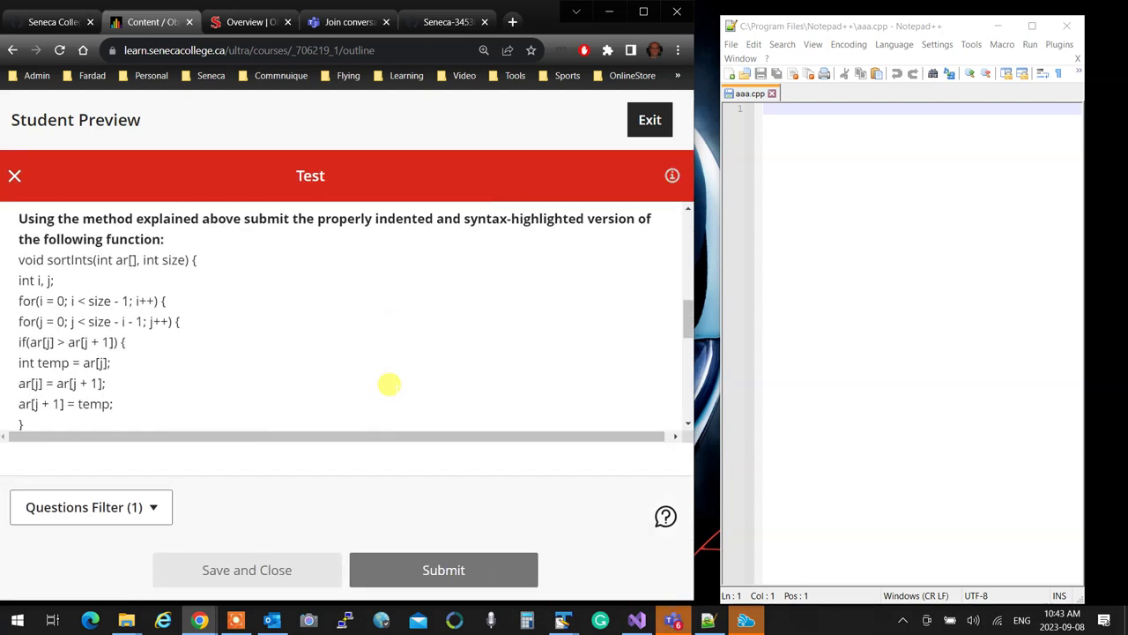
pyautogui.scroll(-1, 168, 353)
pyautogui.scroll(1, 154, 353)
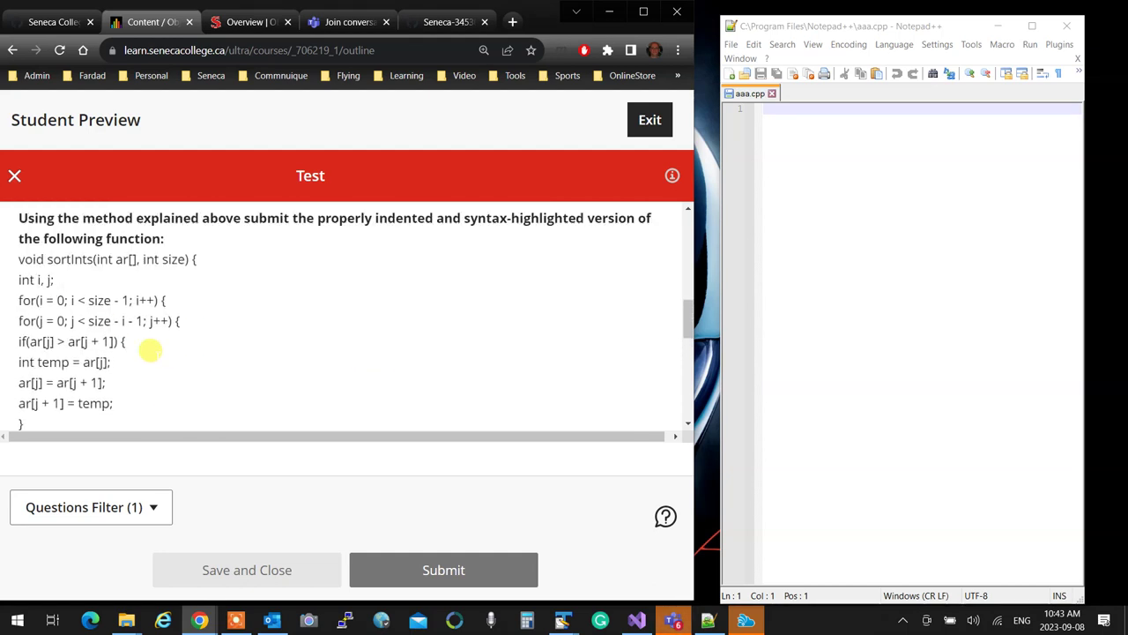
pyautogui.moveTo(15, 259); pyautogui.dragTo(121, 380)
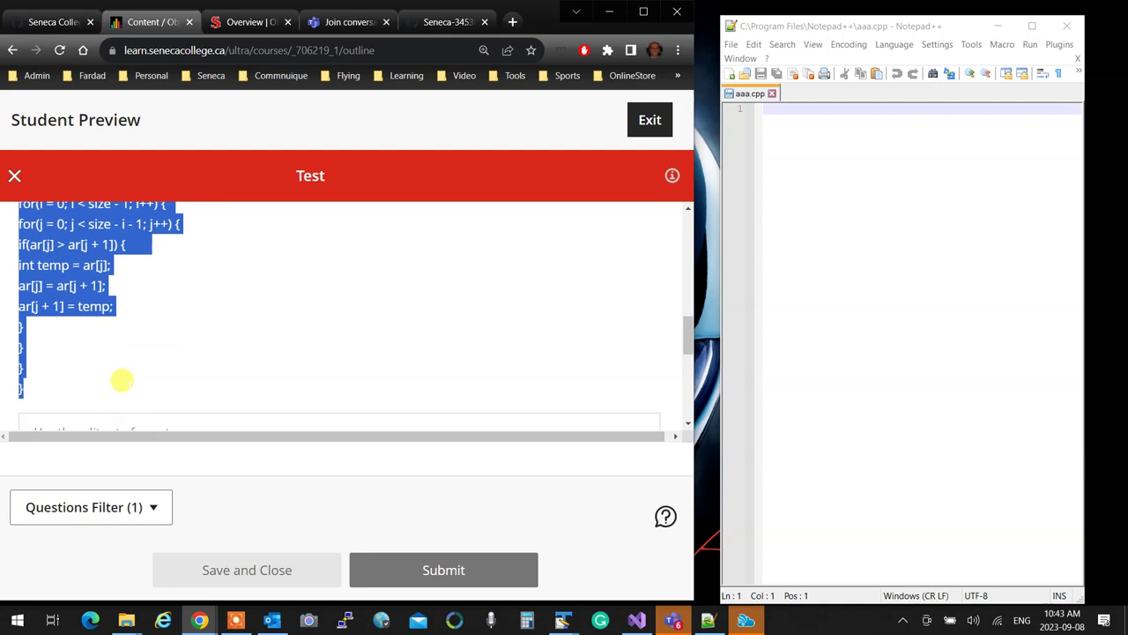
pyautogui.click(833, 124)
pyautogui.write('void sortInts(int ar[], int size) {  int i, j;  for(i = 0; i < size - 1; i++) {  for(j = 0; j < size - i - 1; j++) {  if(ar[j] > ar[j + 1]) {  int temp = ar[j];  ar[j] = ar[j + 1];  ar[j + 1] = temp;  }  }  }  }')
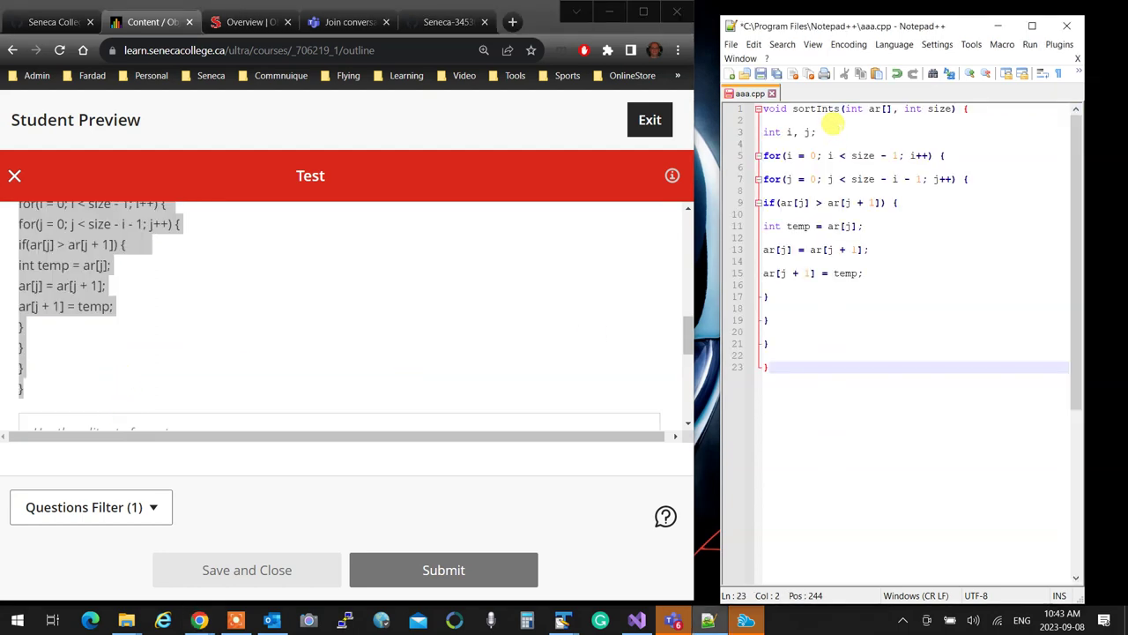
# Step: Remove all the blank lines between the code lines of the pasted sortInts function
pyautogui.press('Up')
pyautogui.press('Up')
pyautogui.press('Up')
pyautogui.press('Up')
pyautogui.press('Up')
pyautogui.press('Up')
pyautogui.press('Up')
pyautogui.press('Up')
pyautogui.press('Up')
pyautogui.press('Up')
pyautogui.press('Up')
pyautogui.press('Up')
pyautogui.press('Up')
pyautogui.press('Up')
pyautogui.press('Up')
pyautogui.press('Up')
pyautogui.press('Up')
pyautogui.press('Up')
pyautogui.press('Up')
pyautogui.press('Up')
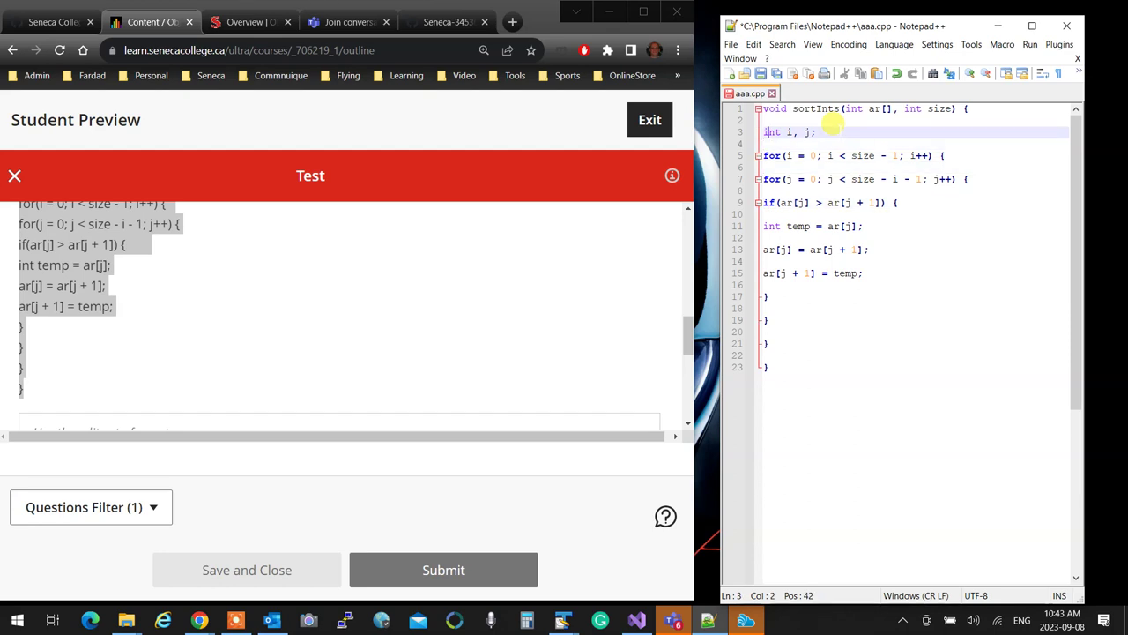
pyautogui.press('Delete')
pyautogui.press('Down')
pyautogui.press('Delete')
pyautogui.press('Down')
pyautogui.press('Delete')
pyautogui.press('Down')
pyautogui.press('Delete')
pyautogui.press('Down')
pyautogui.press('Delete')
pyautogui.press('Down')
pyautogui.press('Delete')
pyautogui.press('Down')
pyautogui.press('Delete')
pyautogui.press('Down')
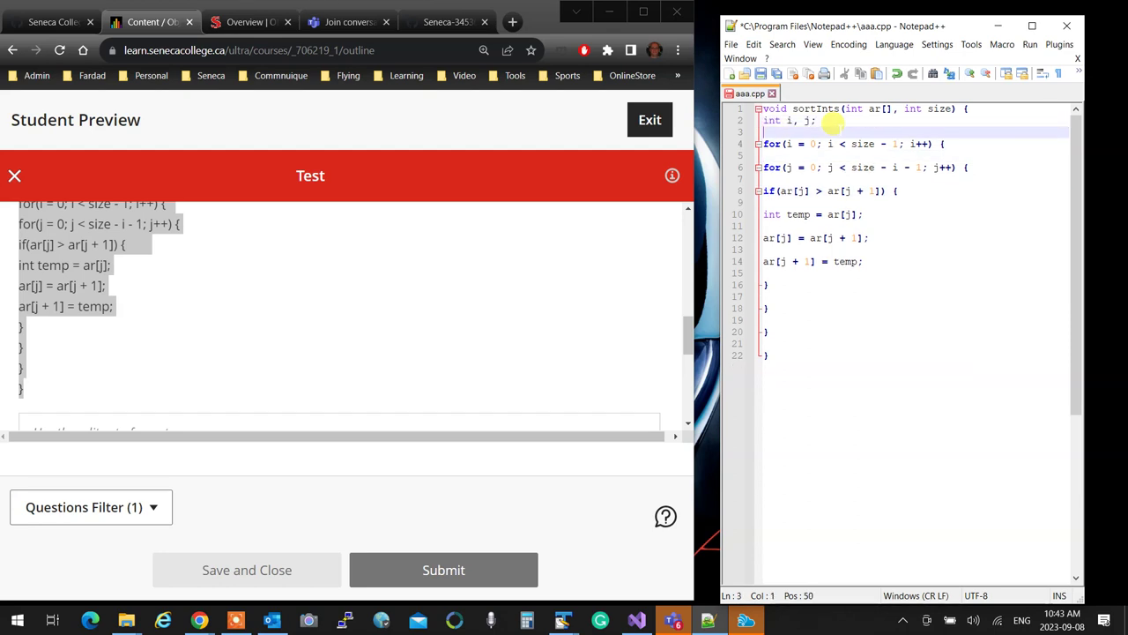
pyautogui.press('Delete')
pyautogui.press('Down')
pyautogui.press('Delete')
pyautogui.press('Down')
pyautogui.press('Delete')
pyautogui.press('Down')
pyautogui.press('Delete')
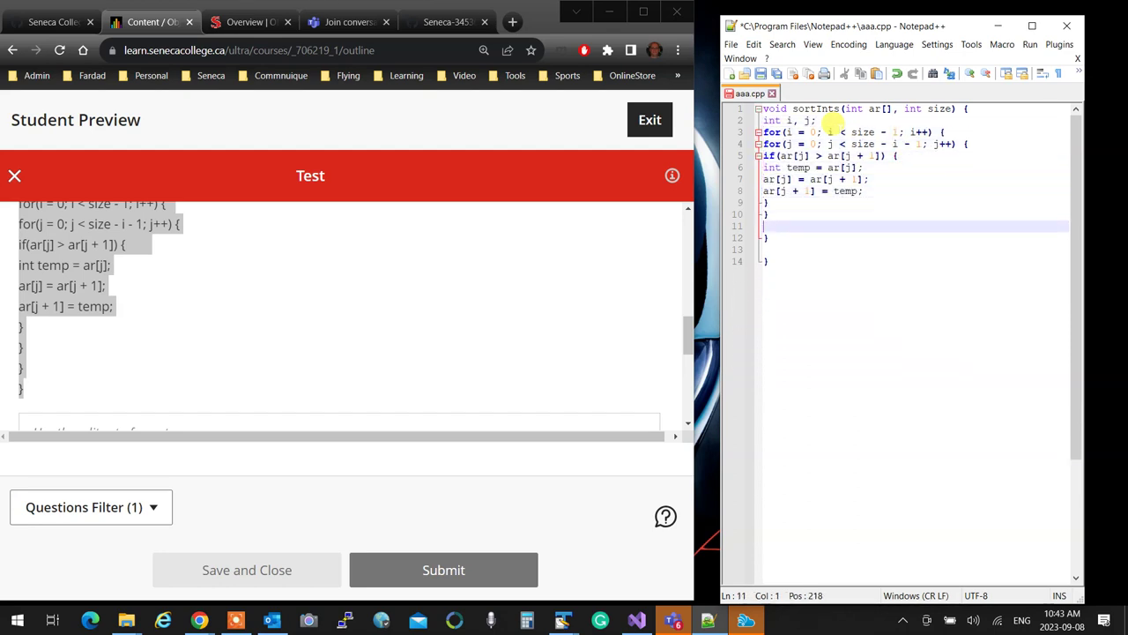
# Step: Indent the variable declaration and outer for loop one level, the inner for loop two levels and the if line three levels
pyautogui.press('Up')
pyautogui.press('Up')
pyautogui.press('Up')
pyautogui.press('Up')
pyautogui.press('Up')
pyautogui.press('Up')
pyautogui.press('Up')
pyautogui.press('Up')
pyautogui.press('Up')
pyautogui.press('Up')
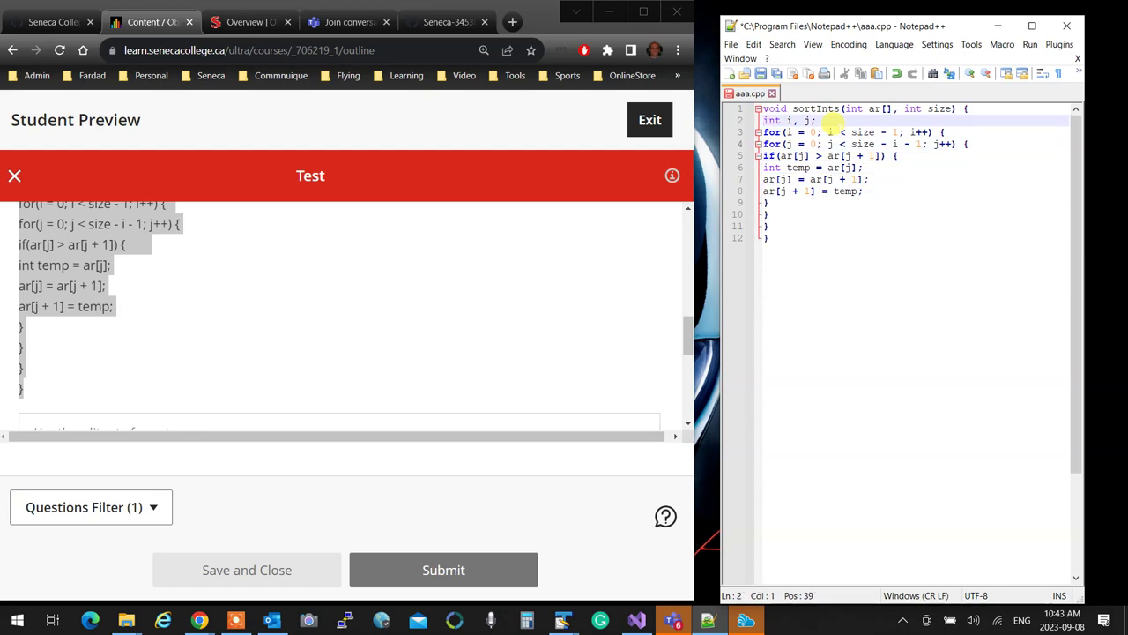
pyautogui.press('Tab')
pyautogui.press('Down')
pyautogui.press('Tab')
pyautogui.press('Down')
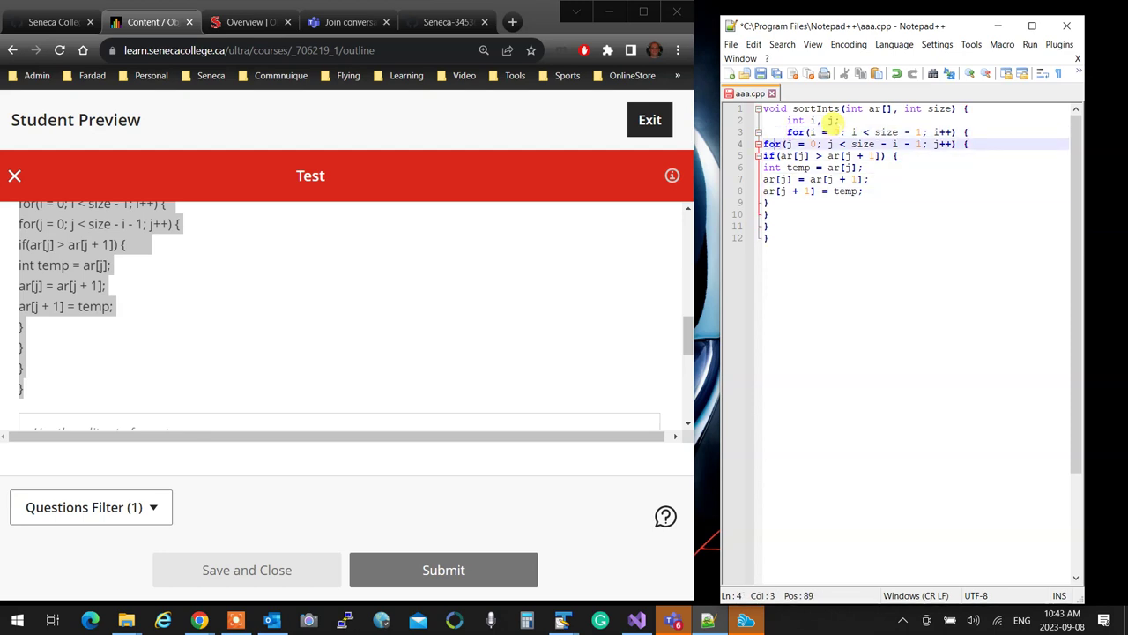
pyautogui.press('Tab')
pyautogui.press('Tab')
pyautogui.press('Down')
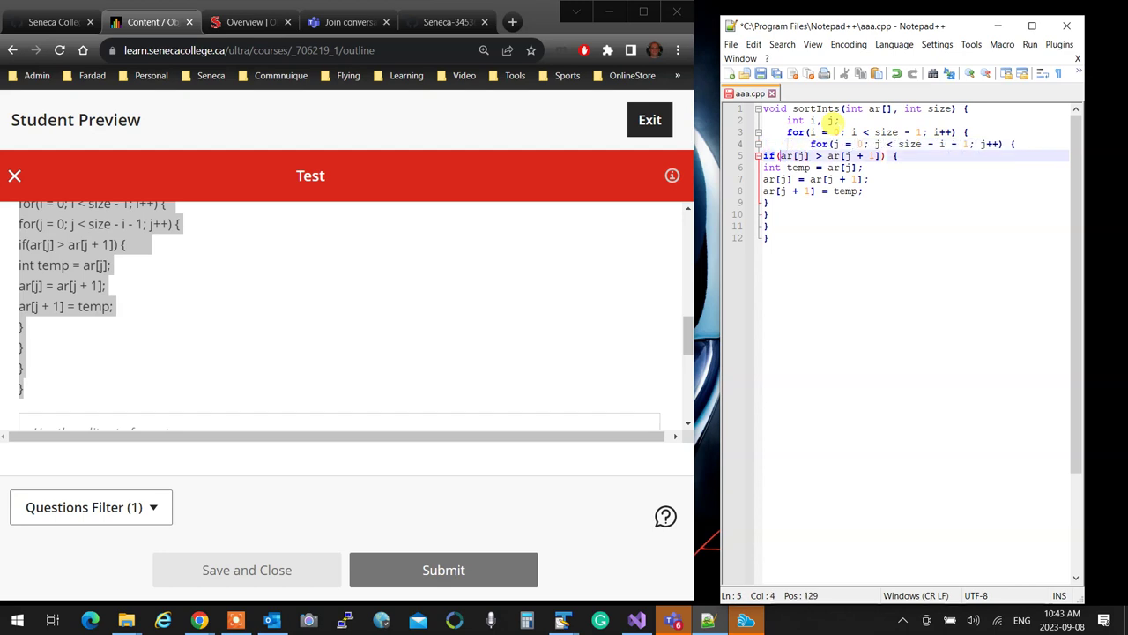
pyautogui.press('Tab')
pyautogui.press('Tab')
pyautogui.press('Tab')
pyautogui.press('Down')
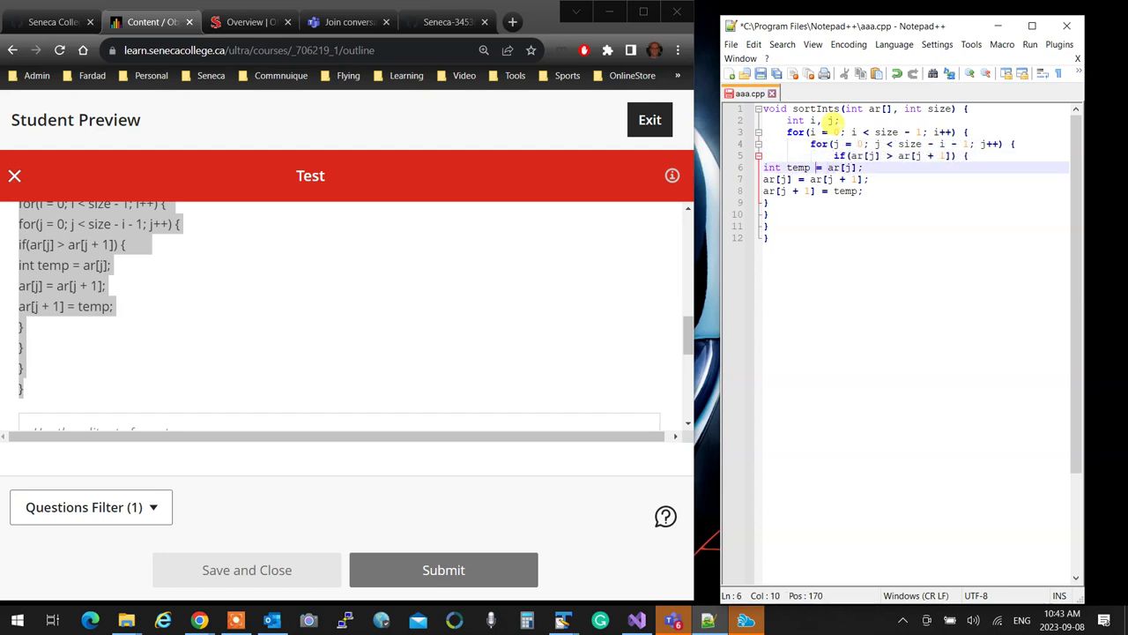
# Step: Indent the three swap statements inside the if block by four levels each
pyautogui.press('Tab')
pyautogui.press('Tab')
pyautogui.press('Tab')
pyautogui.press('Tab')
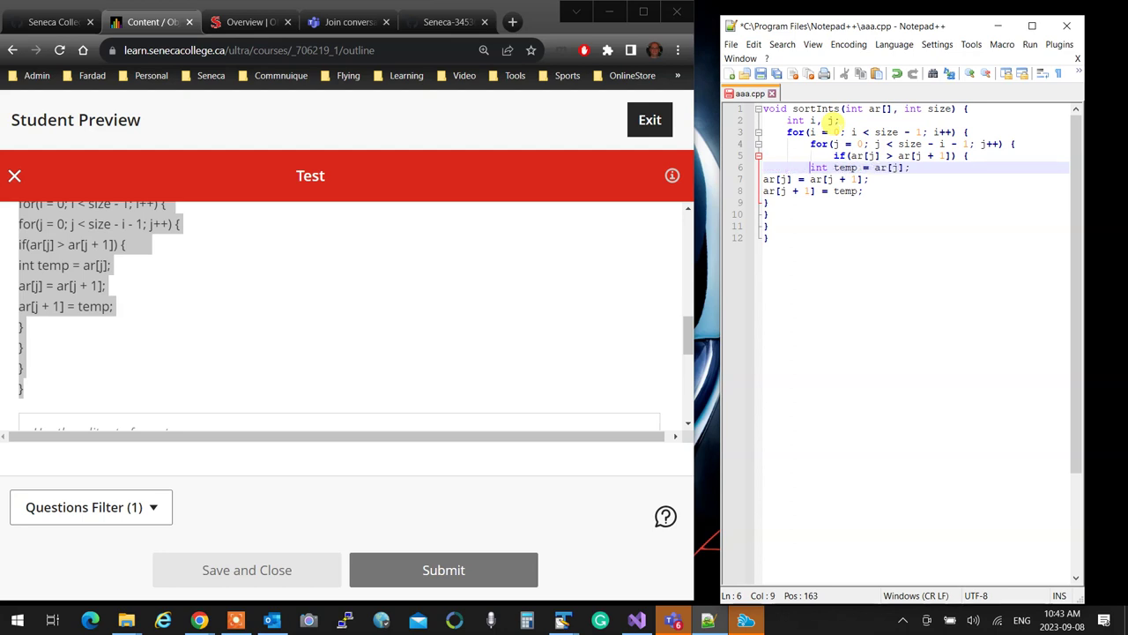
pyautogui.press('Down')
pyautogui.press('Home')
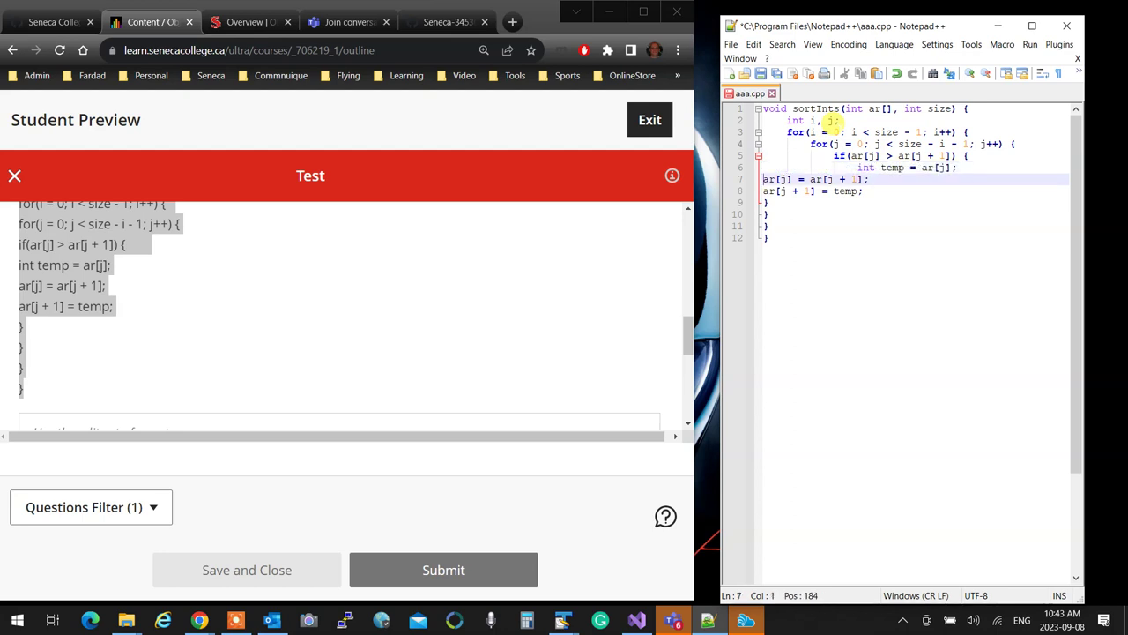
pyautogui.press('Tab')
pyautogui.press('Tab')
pyautogui.press('Tab')
pyautogui.press('Tab')
pyautogui.press('Down')
pyautogui.press('Home')
pyautogui.press('Tab')
pyautogui.press('Tab')
pyautogui.press('Tab')
pyautogui.press('Tab')
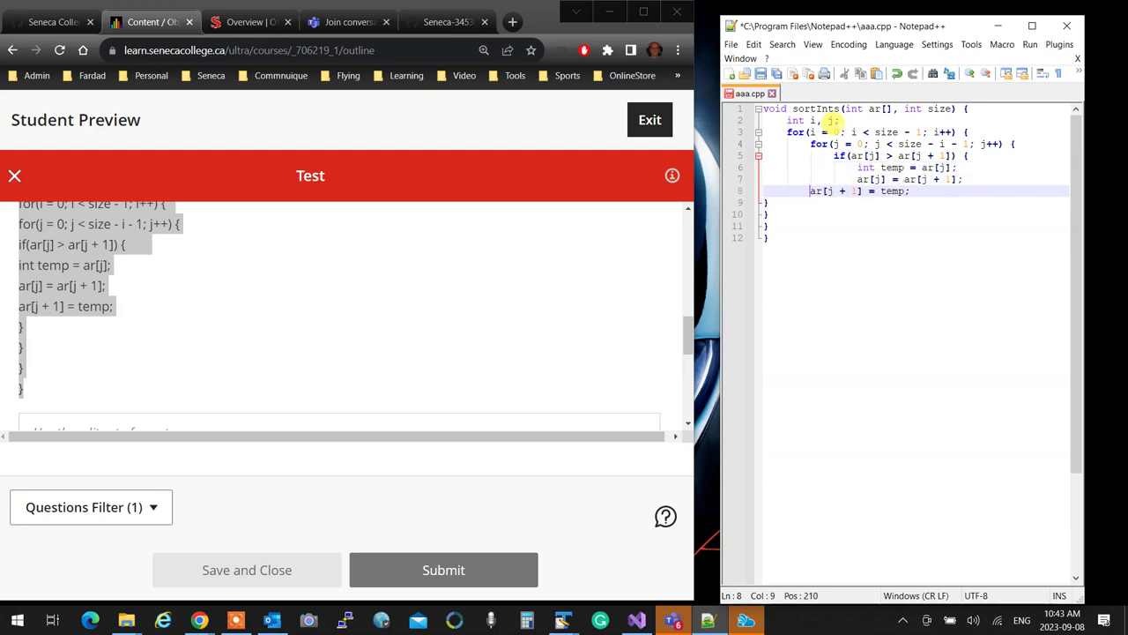
# Step: Indent the closing braces of the if block, inner loop and outer loop by three, two and one levels
pyautogui.press('Down')
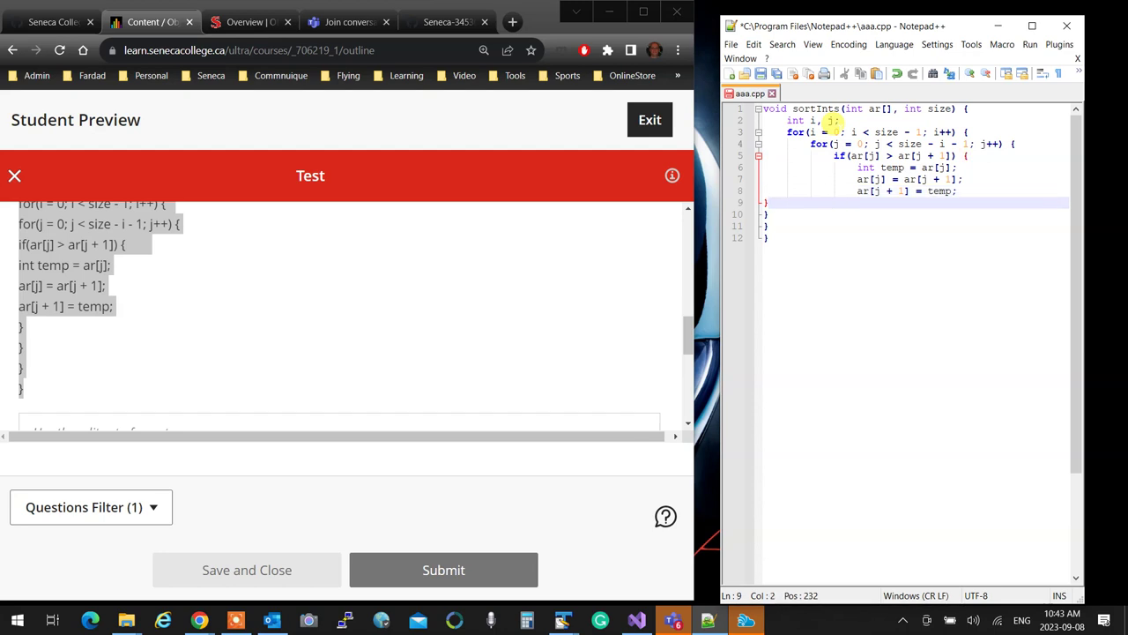
pyautogui.press('Tab')
pyautogui.press('Tab')
pyautogui.press('Down')
pyautogui.press('Home')
pyautogui.press('Tab')
pyautogui.press('Tab')
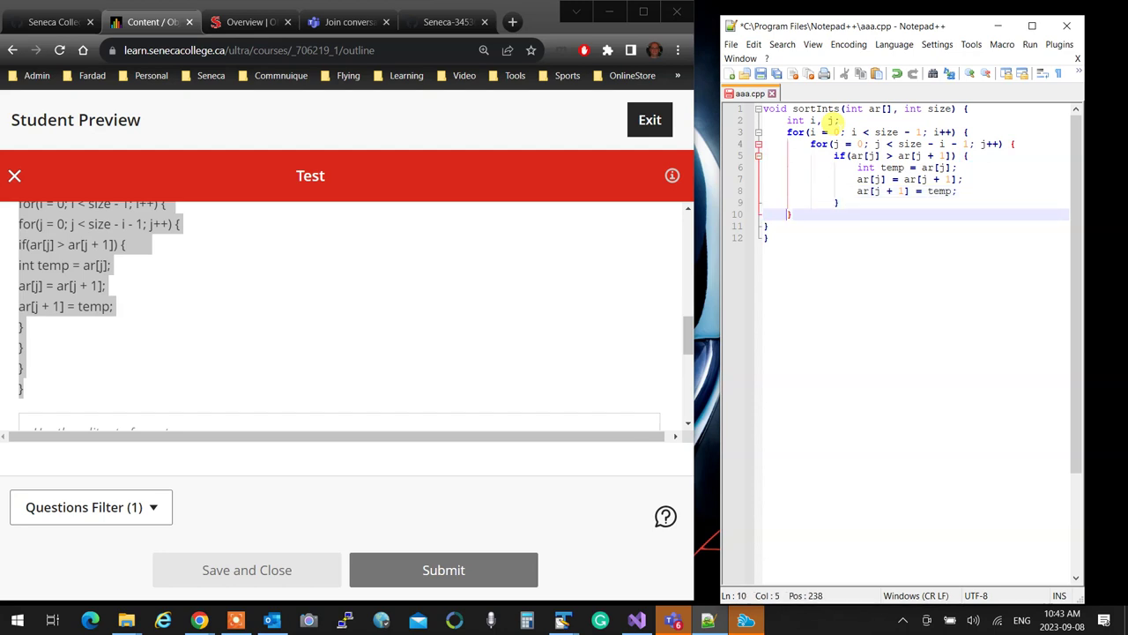
pyautogui.press('Down')
pyautogui.press('Home')
pyautogui.press('Tab')
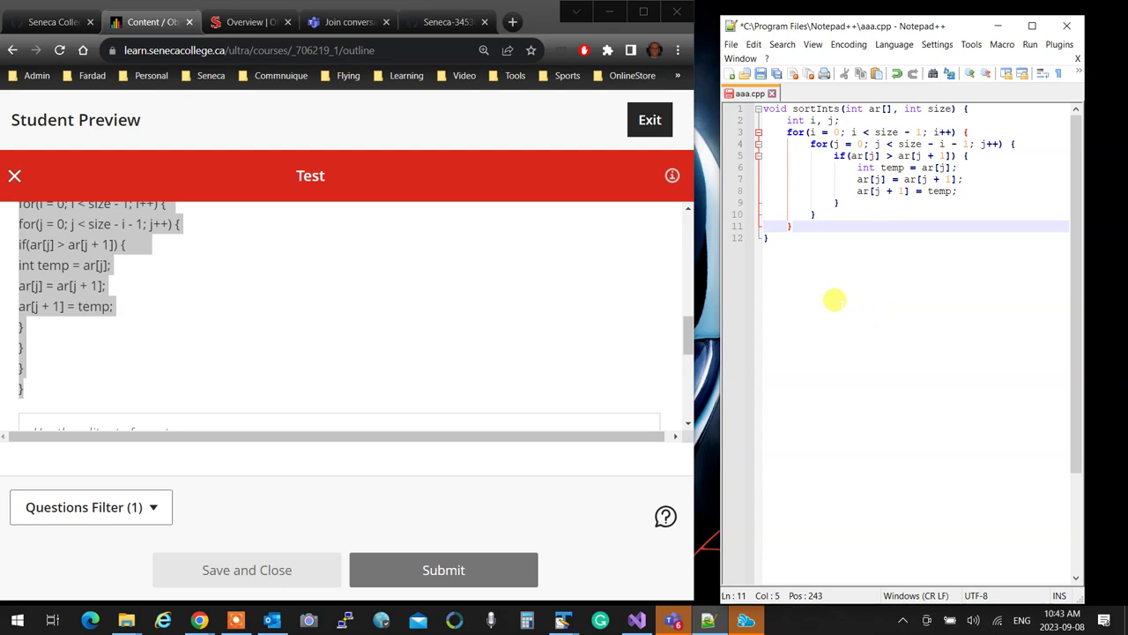
# Step: Copy the entire indented sortInts function from aaa.cpp
pyautogui.moveTo(771, 238); pyautogui.dragTo(765, 108)
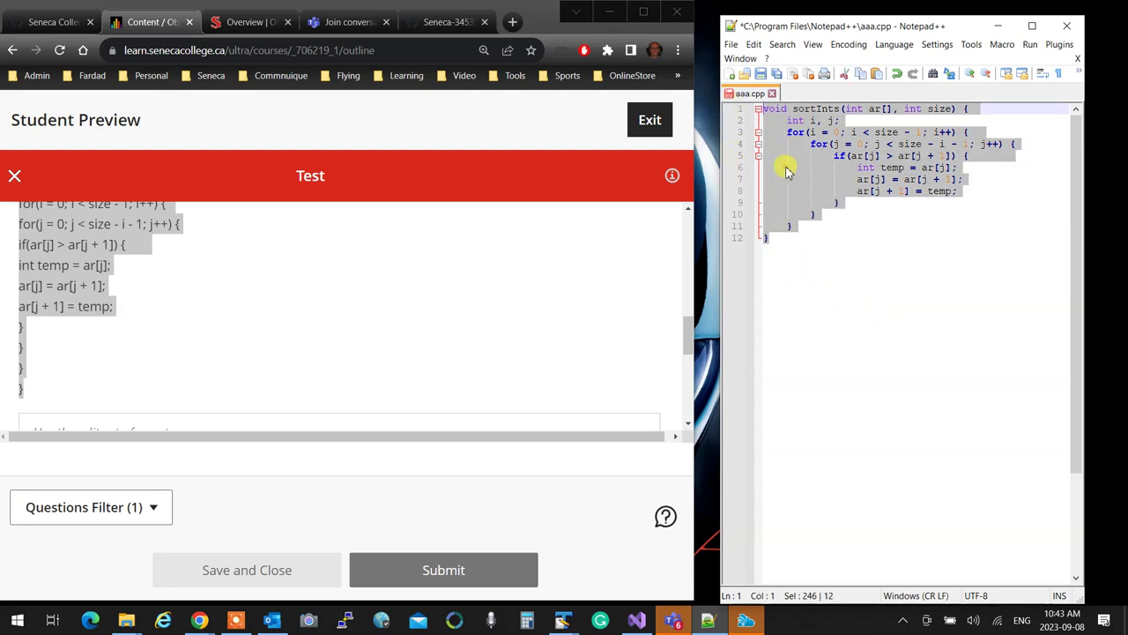
pyautogui.rightClick(786, 167)
pyautogui.click(811, 189)
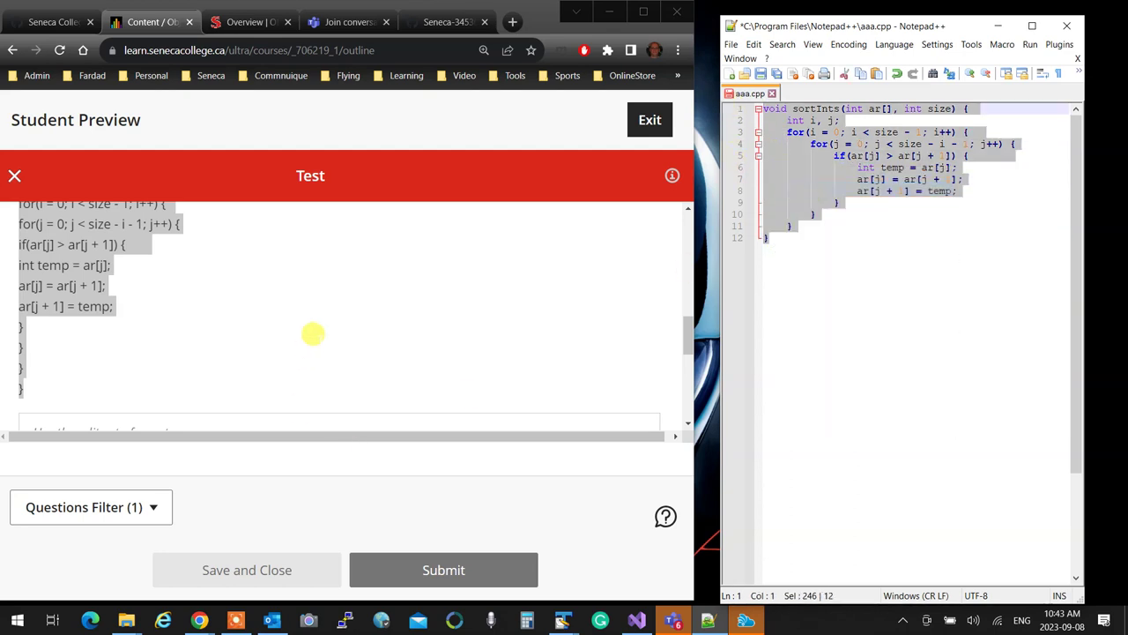
# Step: Insert a code block in the test's answer editor and paste the indented sortInts function into it
pyautogui.scroll(-3, 317, 326)
pyautogui.click(138, 284)
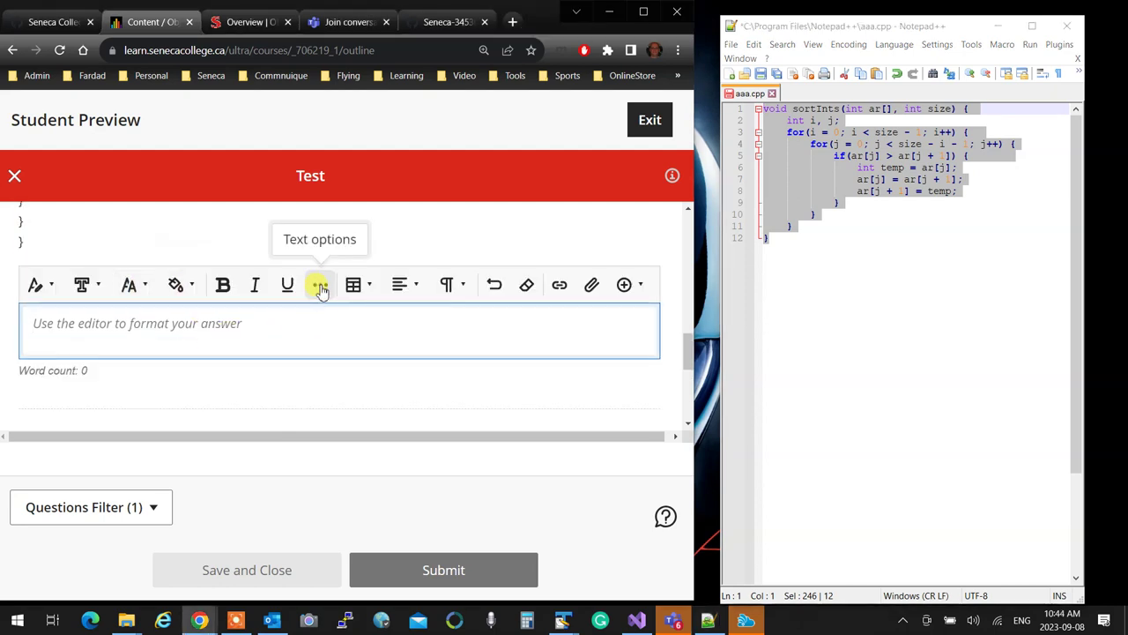
pyautogui.click(319, 291)
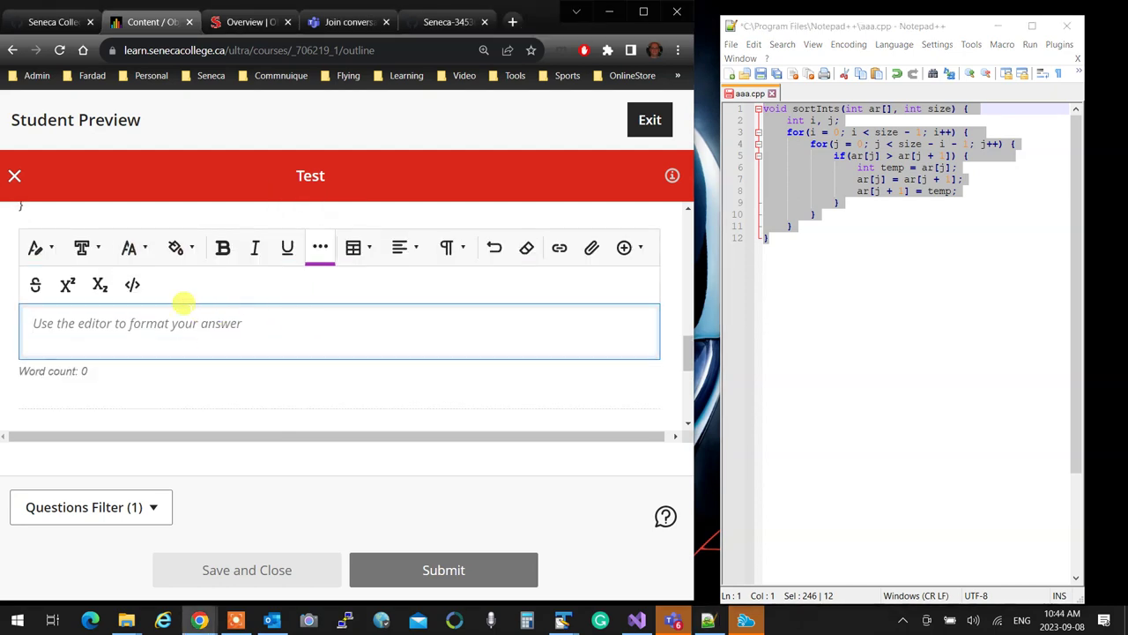
pyautogui.click(133, 286)
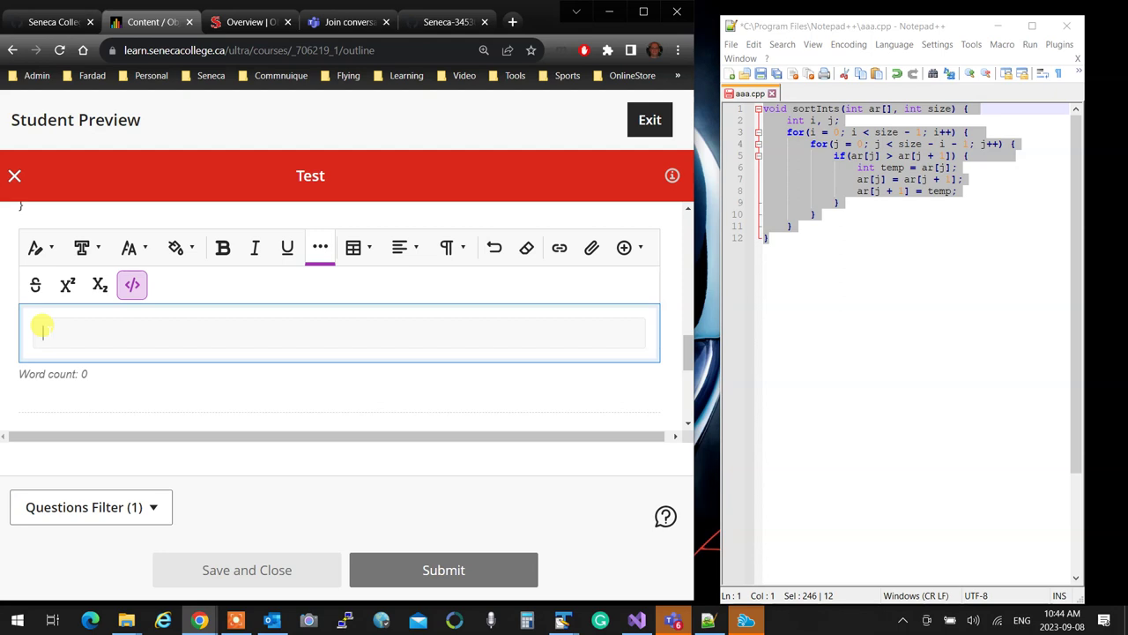
pyautogui.hotkey('ctrl', 'v')
pyautogui.scroll(-3, 297, 352)
pyautogui.scroll(2, 303, 354)
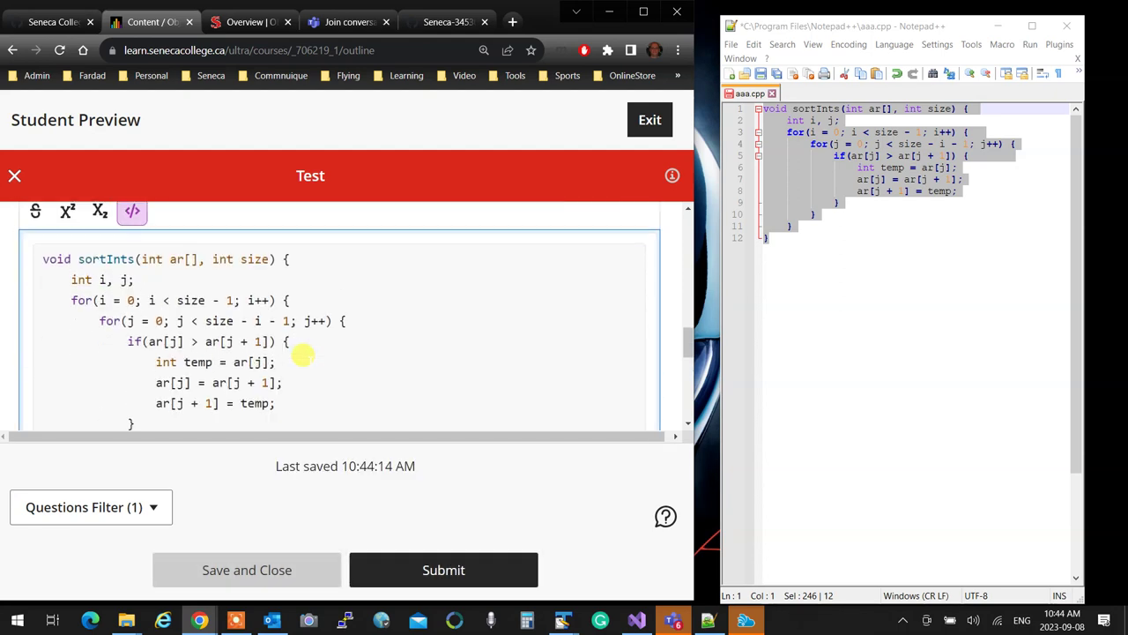
pyautogui.scroll(-1, 294, 348)
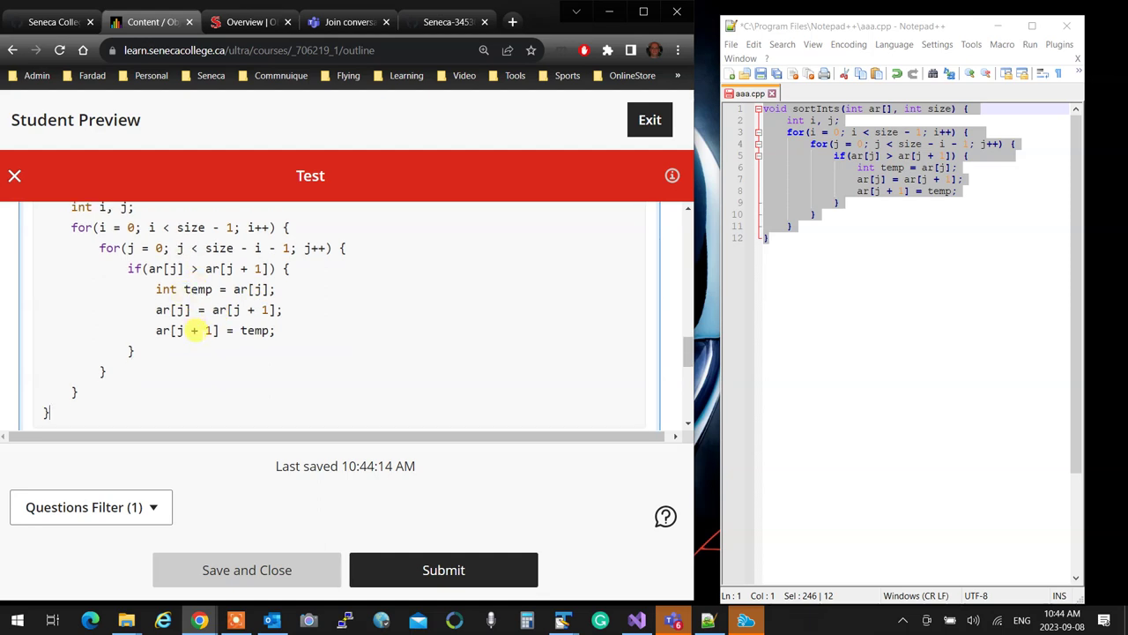
# Step: Submit the Practice Test, confirm the submission, and close the test's details to return to the course content
pyautogui.click(478, 575)
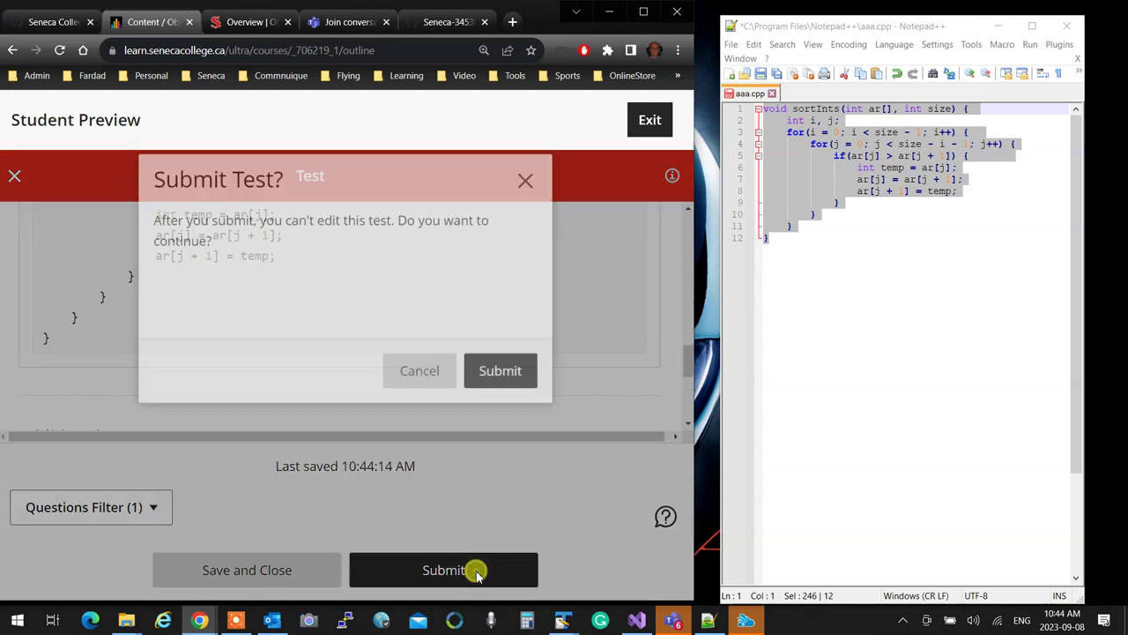
pyautogui.click(476, 393)
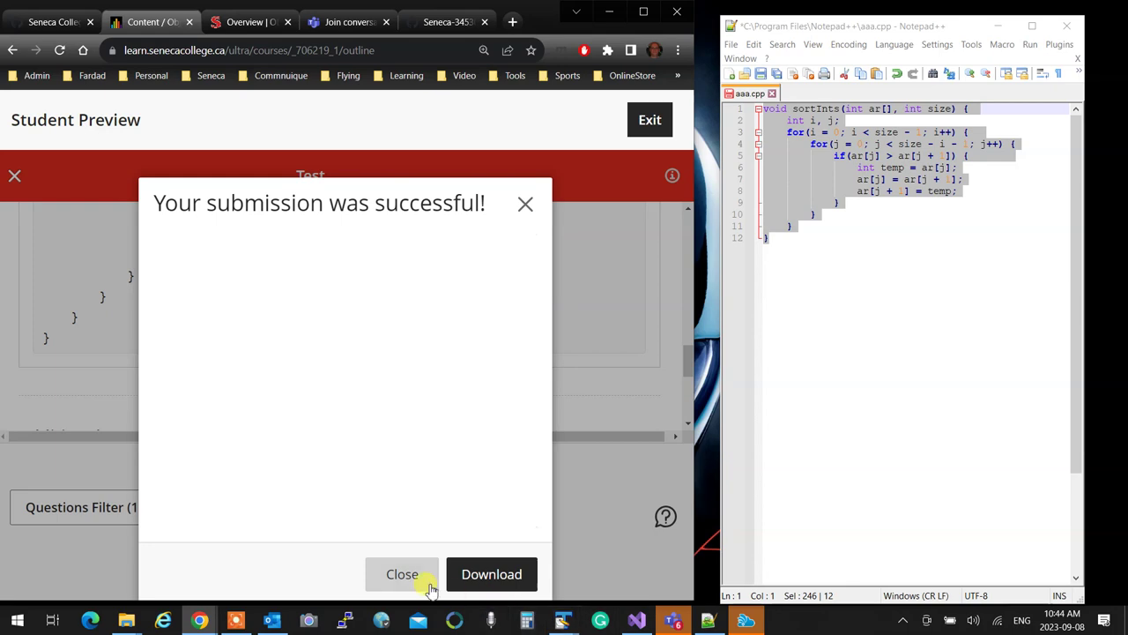
pyautogui.click(405, 577)
pyautogui.scroll(2, 357, 397)
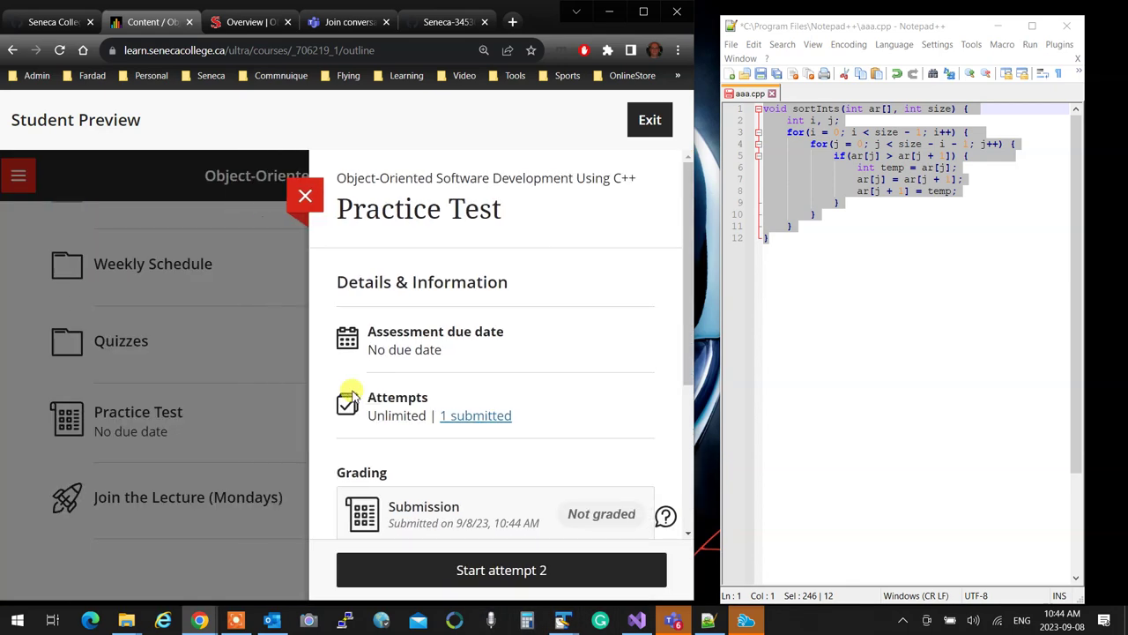
pyautogui.click(302, 198)
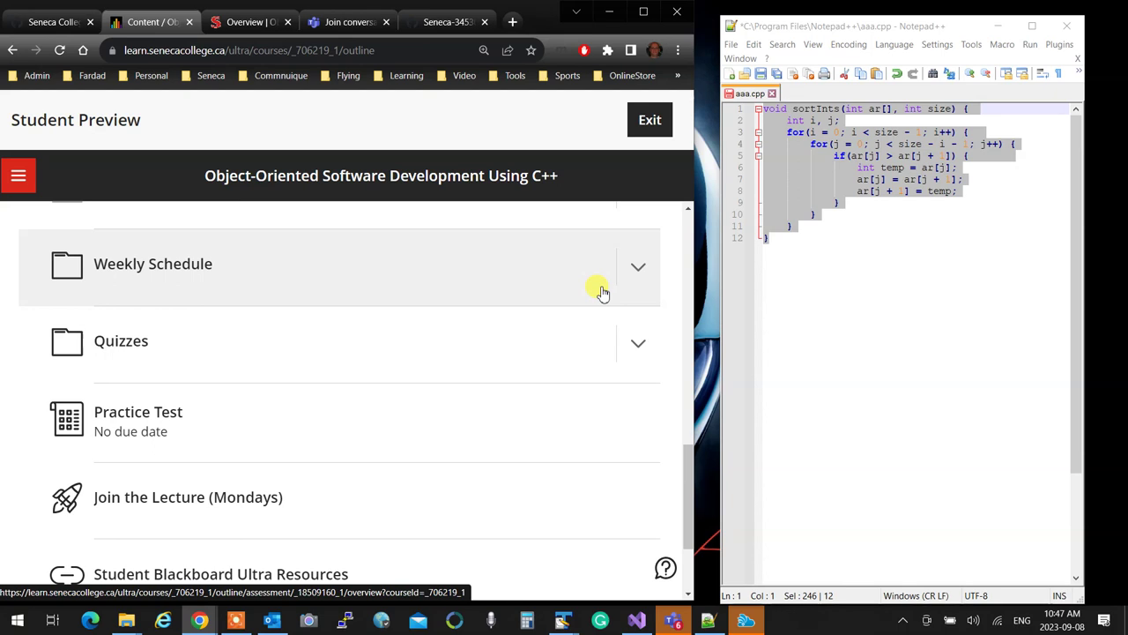
# Step: Browse the course content as a student and expand the Quizzes folder to check what it contains
pyautogui.scroll(-2, 403, 433)
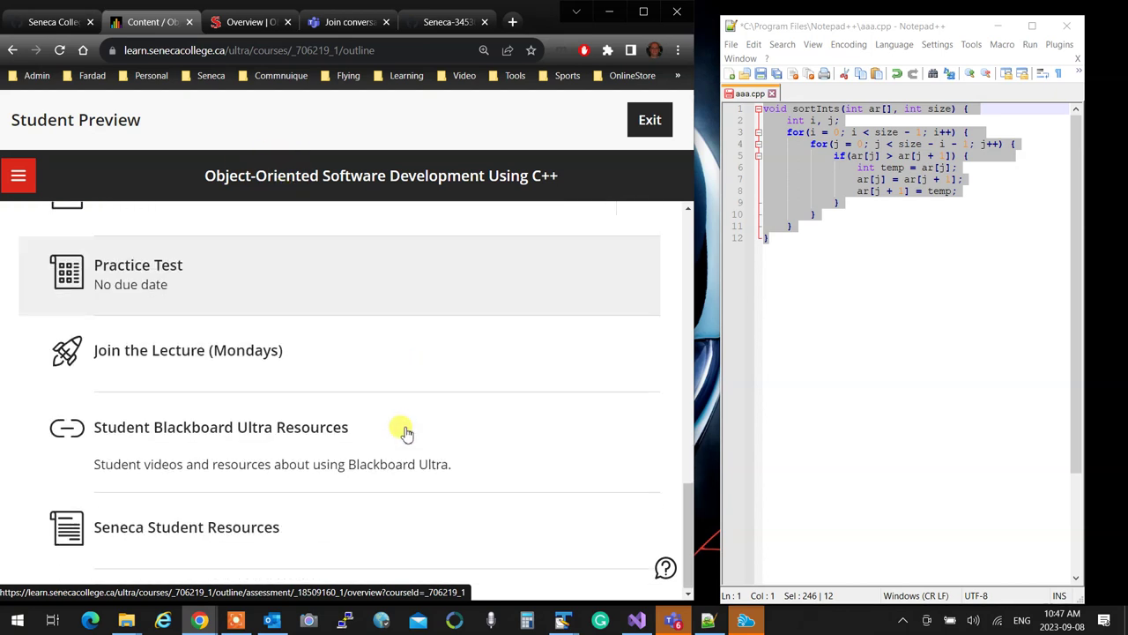
pyautogui.scroll(2, 505, 491)
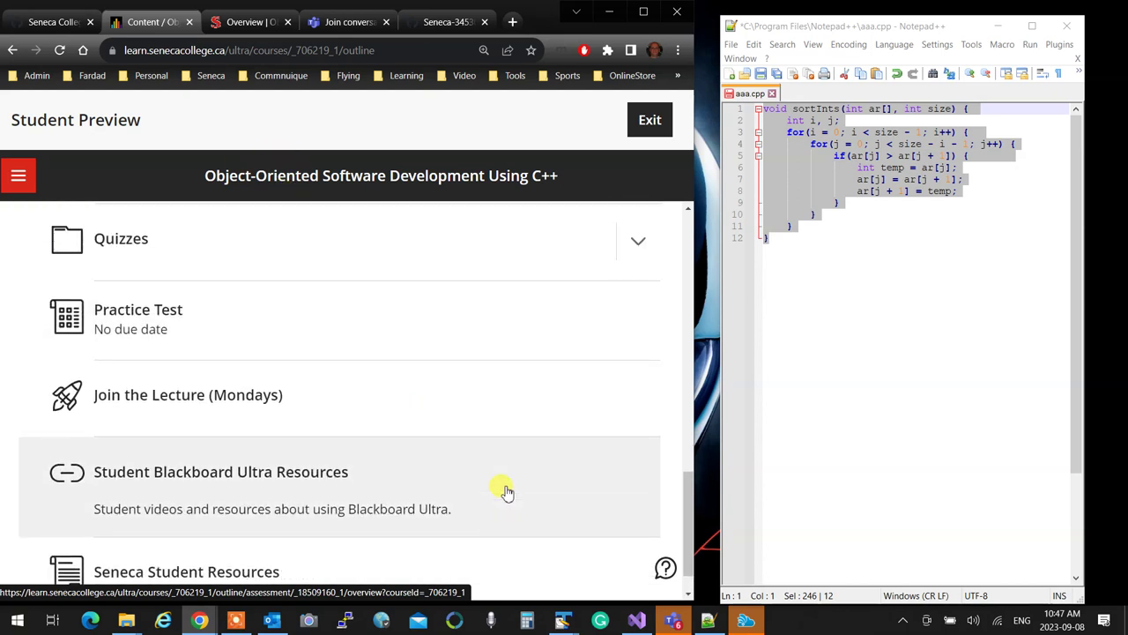
pyautogui.scroll(-1, 505, 468)
pyautogui.scroll(2, 525, 446)
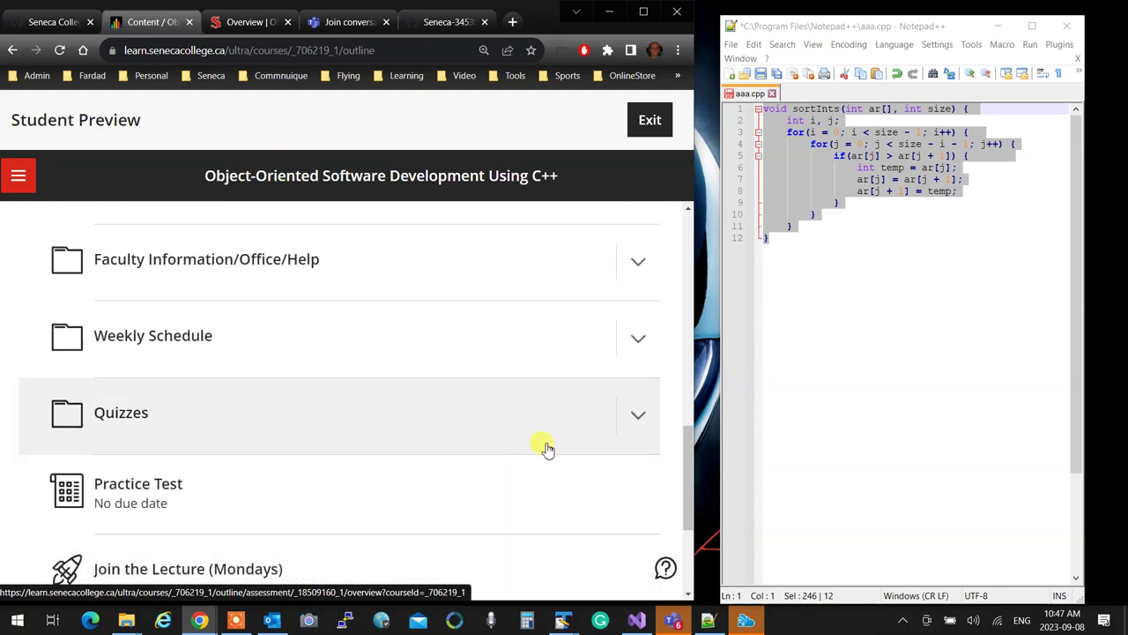
pyautogui.click(636, 421)
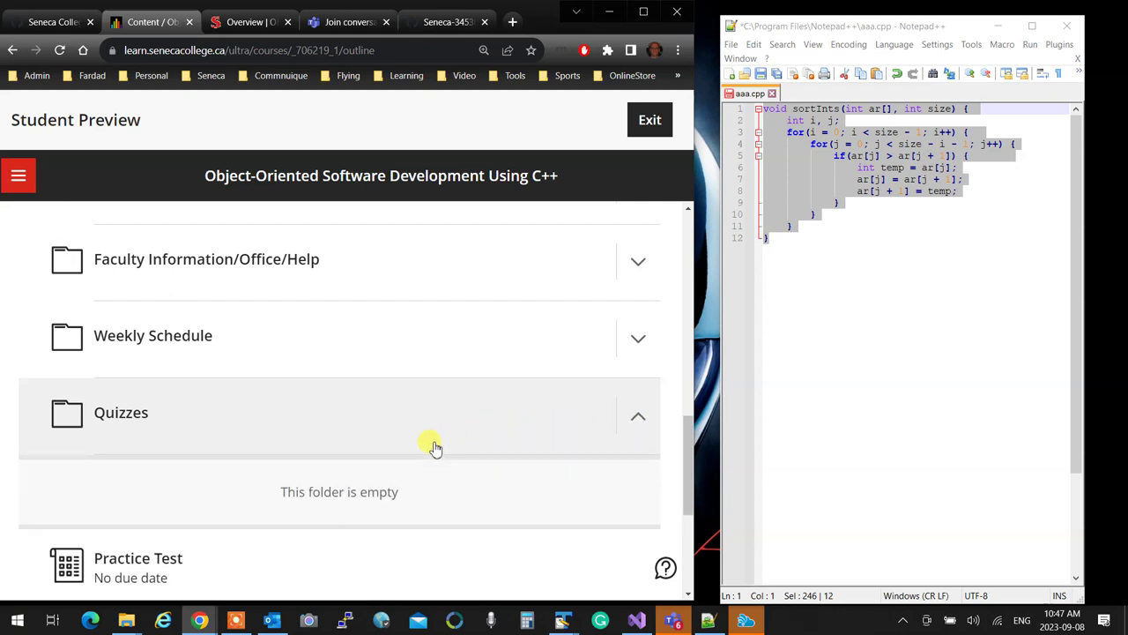
pyautogui.scroll(-1, 433, 448)
pyautogui.scroll(3, 355, 405)
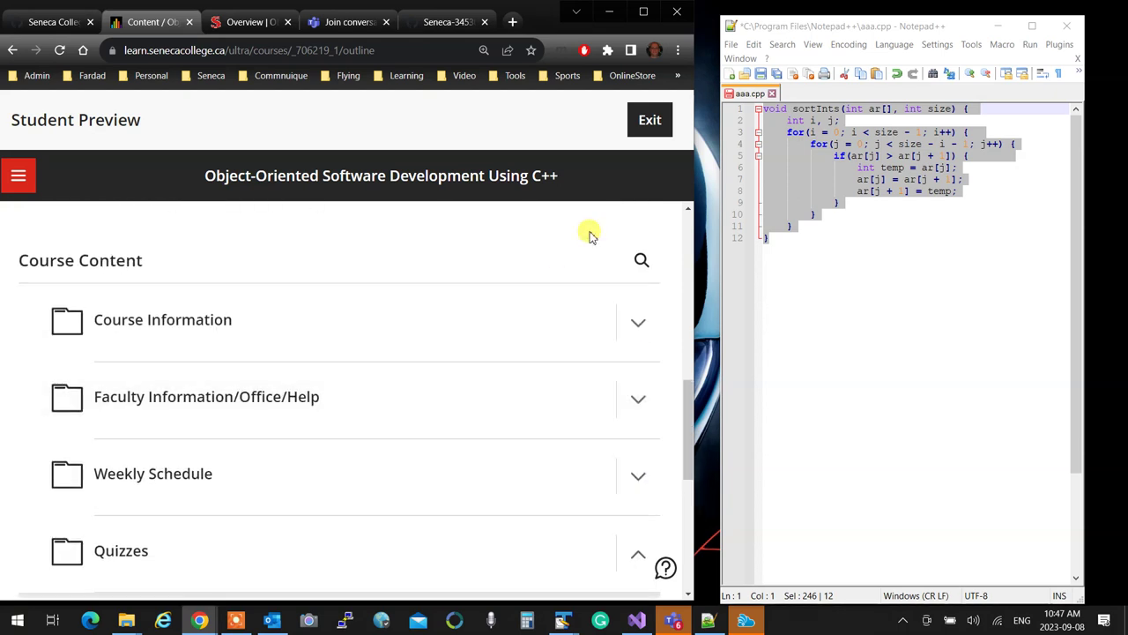
# Step: Exit the student preview and discard the preview user
pyautogui.click(650, 125)
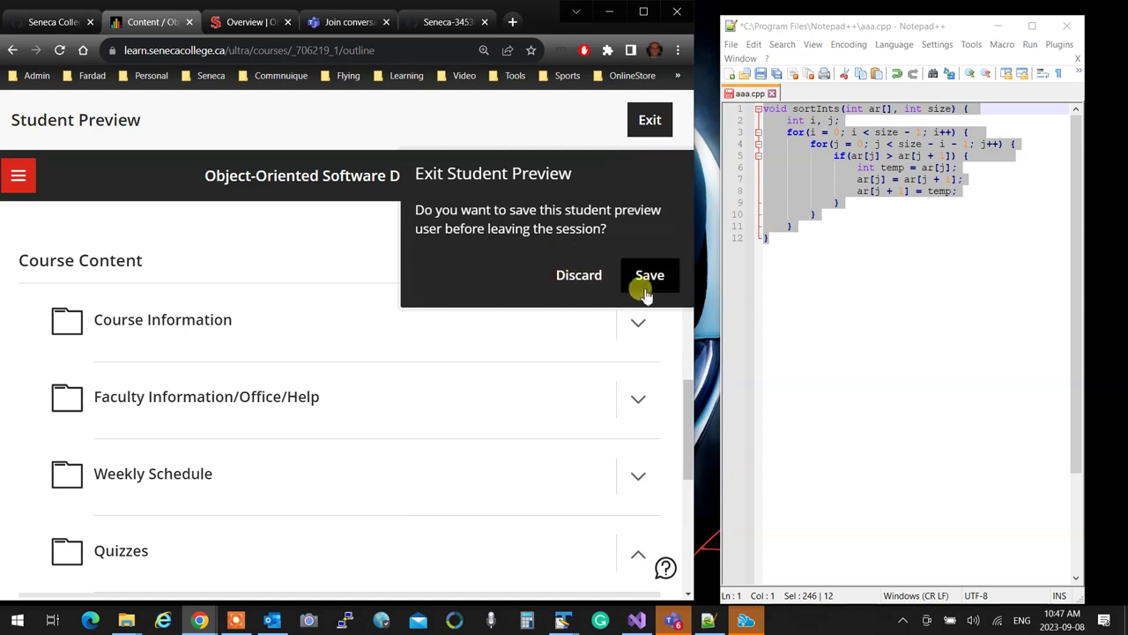
pyautogui.click(550, 281)
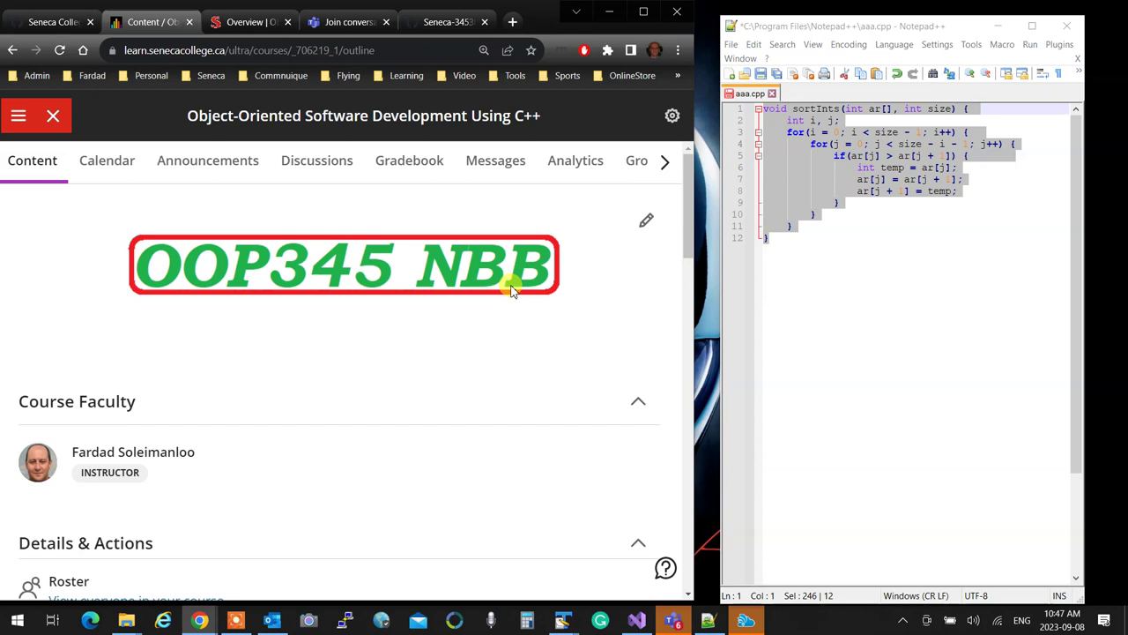
# Step: Expand the Quizzes folder in the instructor's course content and set Quiz Zero to Visible to students
pyautogui.scroll(-5, 440, 478)
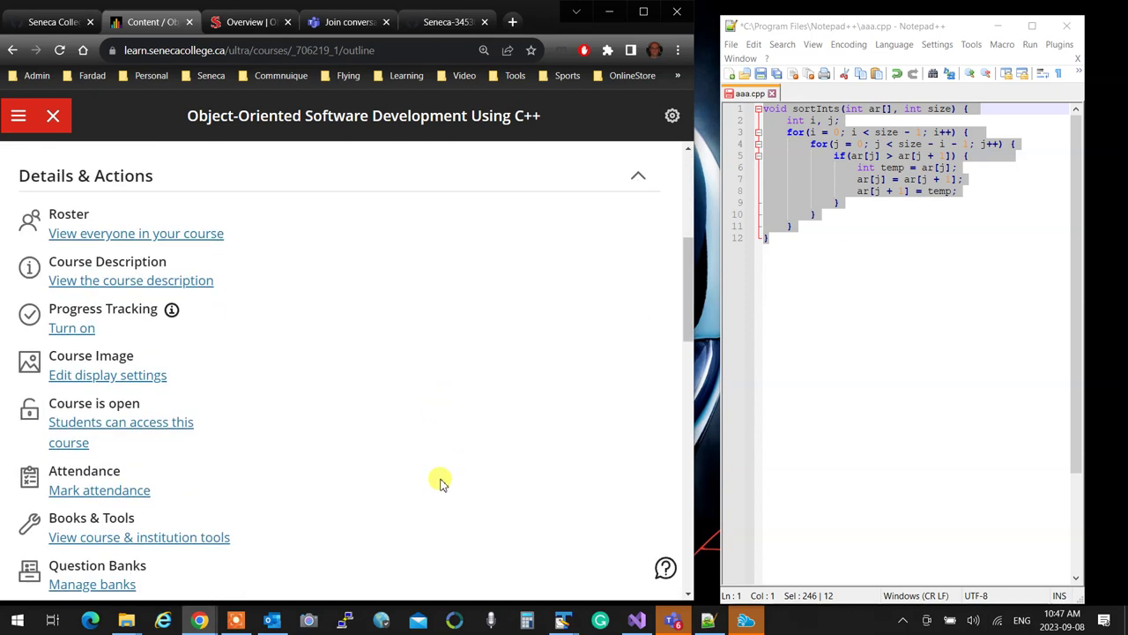
pyautogui.scroll(1, 441, 481)
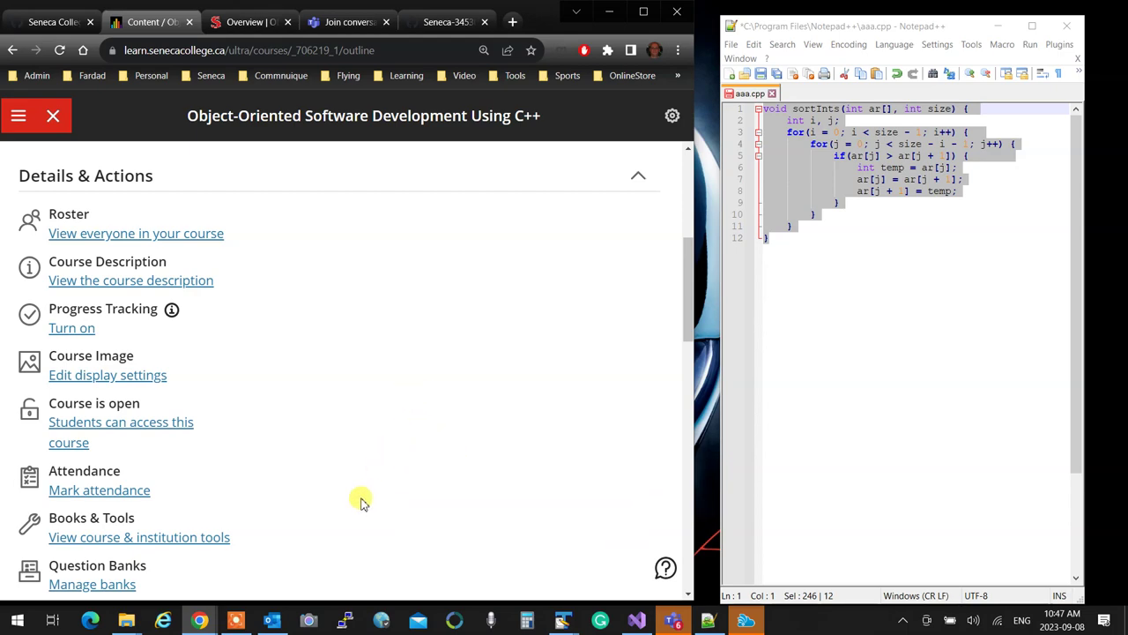
pyautogui.scroll(3, 362, 501)
pyautogui.scroll(-8, 357, 498)
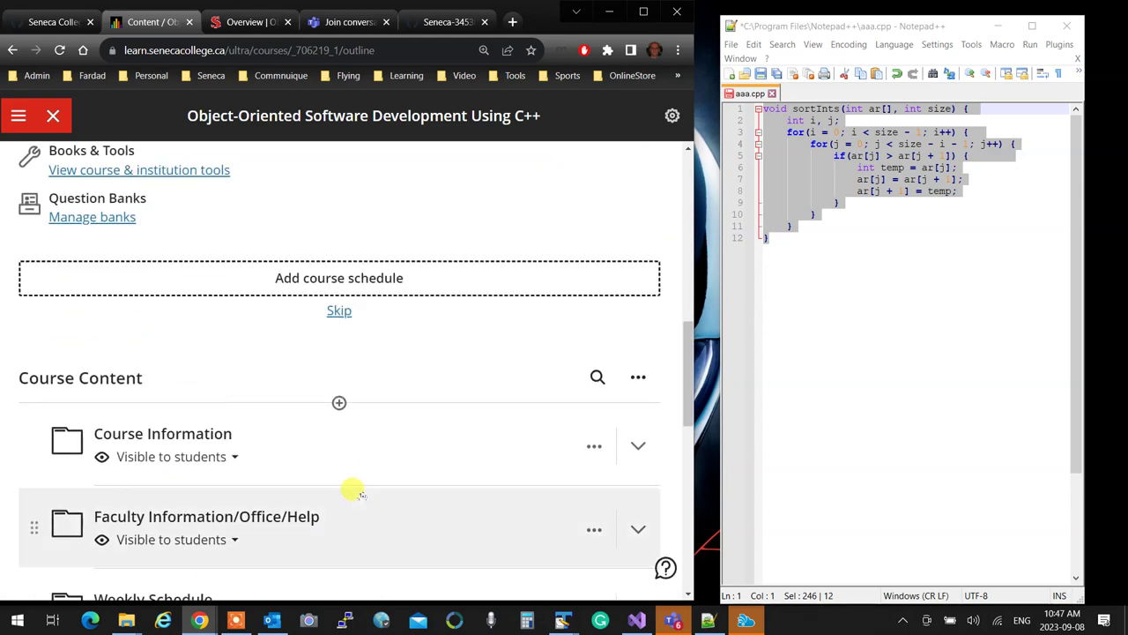
pyautogui.scroll(-1, 353, 491)
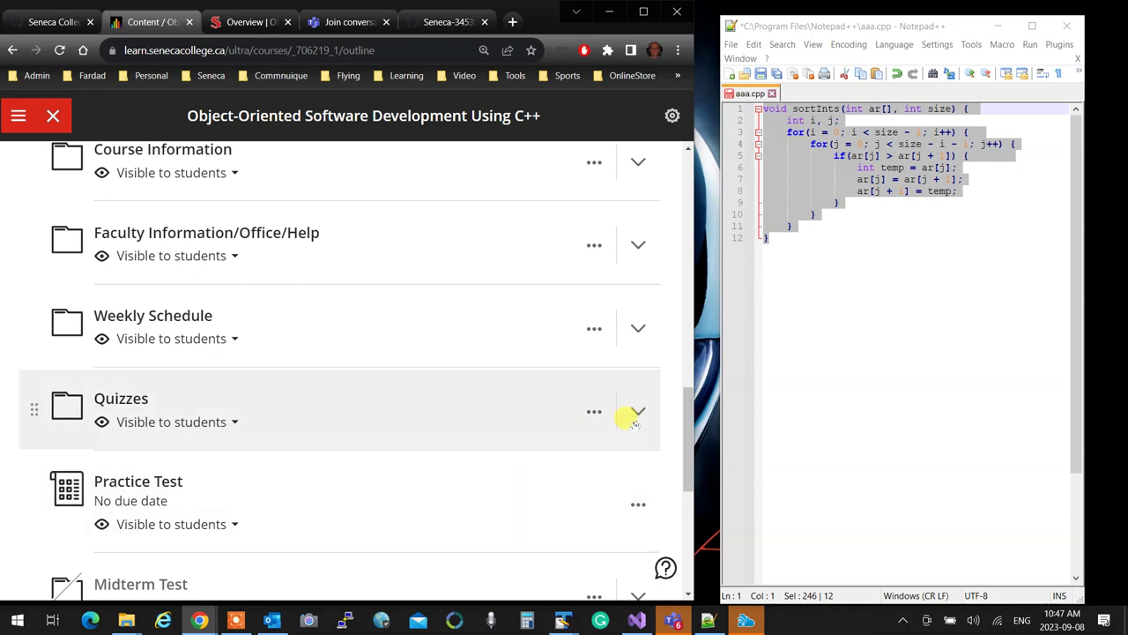
pyautogui.click(637, 414)
pyautogui.scroll(-2, 496, 440)
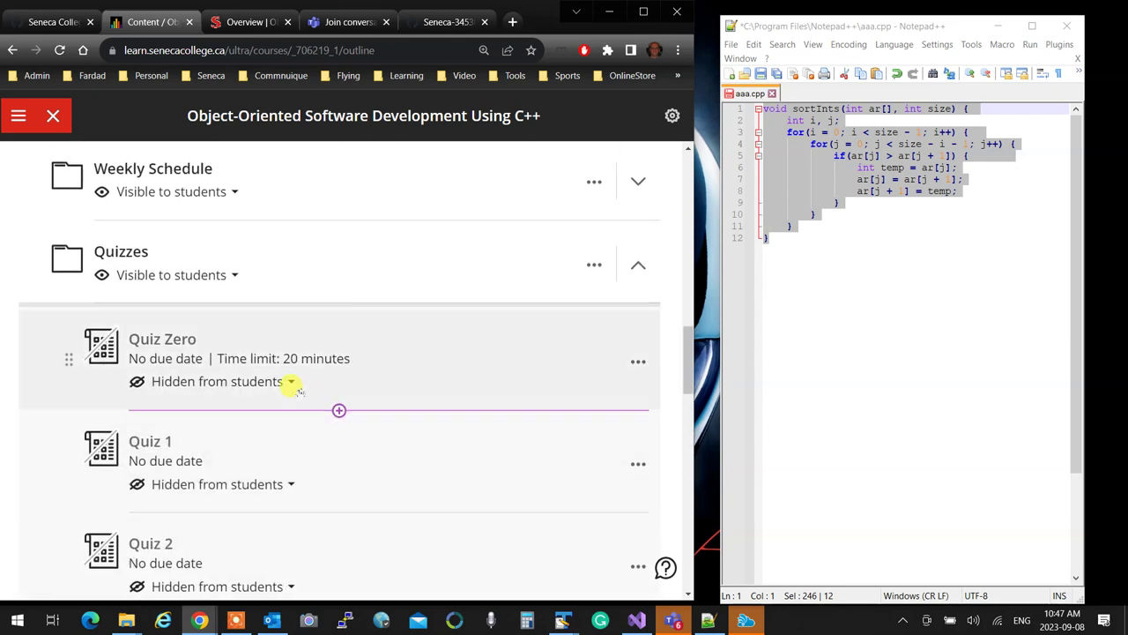
pyautogui.click(290, 384)
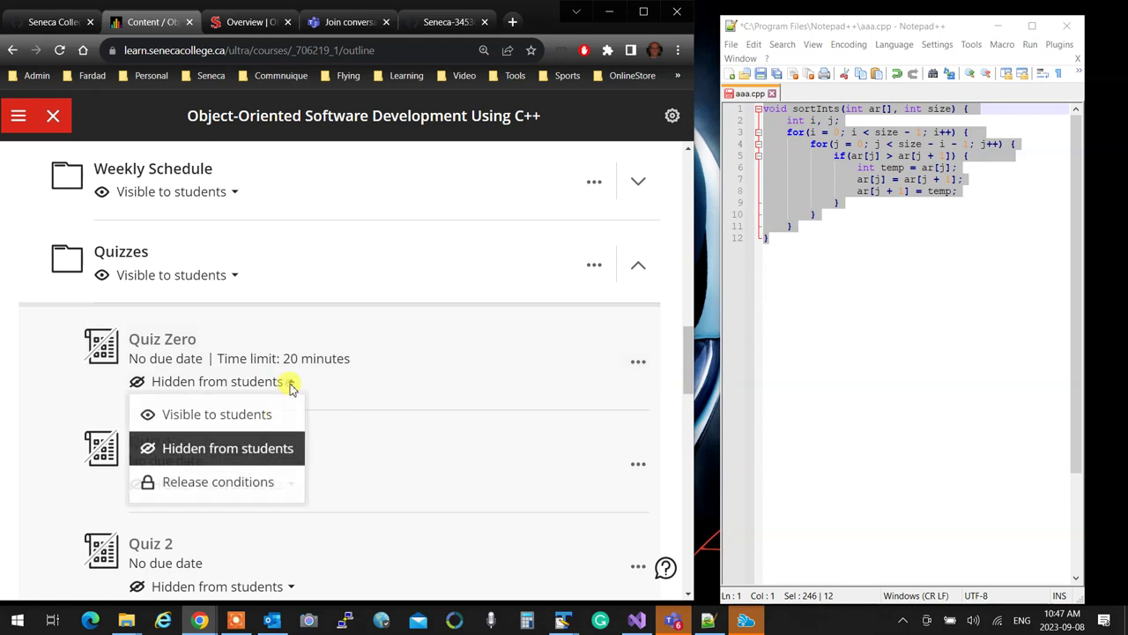
pyautogui.click(258, 425)
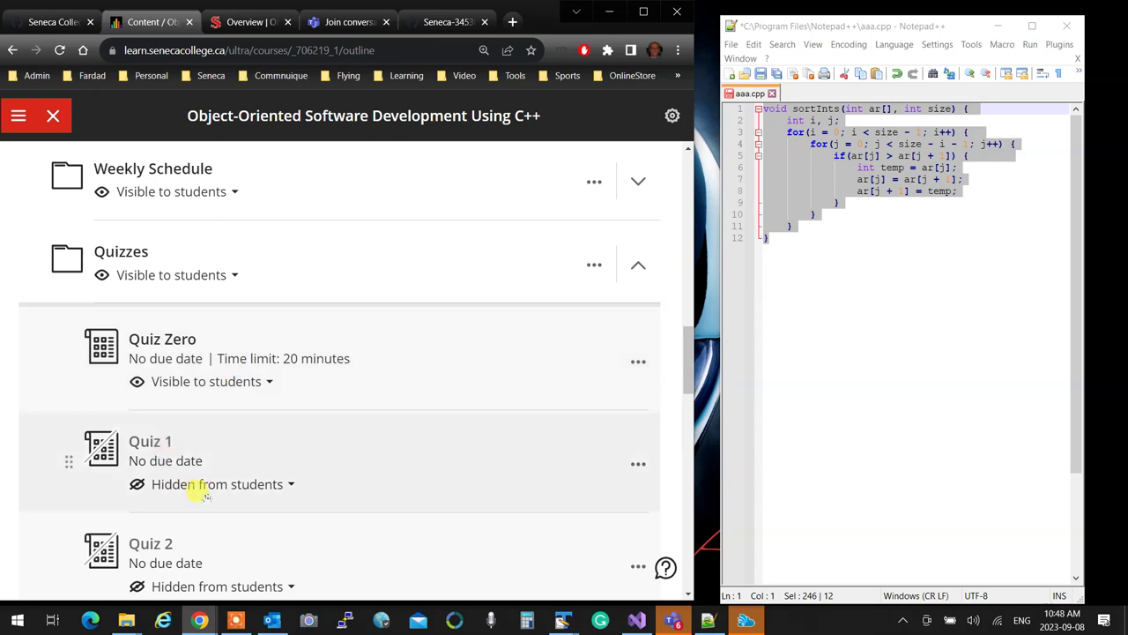
# Step: Open Quiz Zero to view its test content, and return to the course content
pyautogui.click(185, 347)
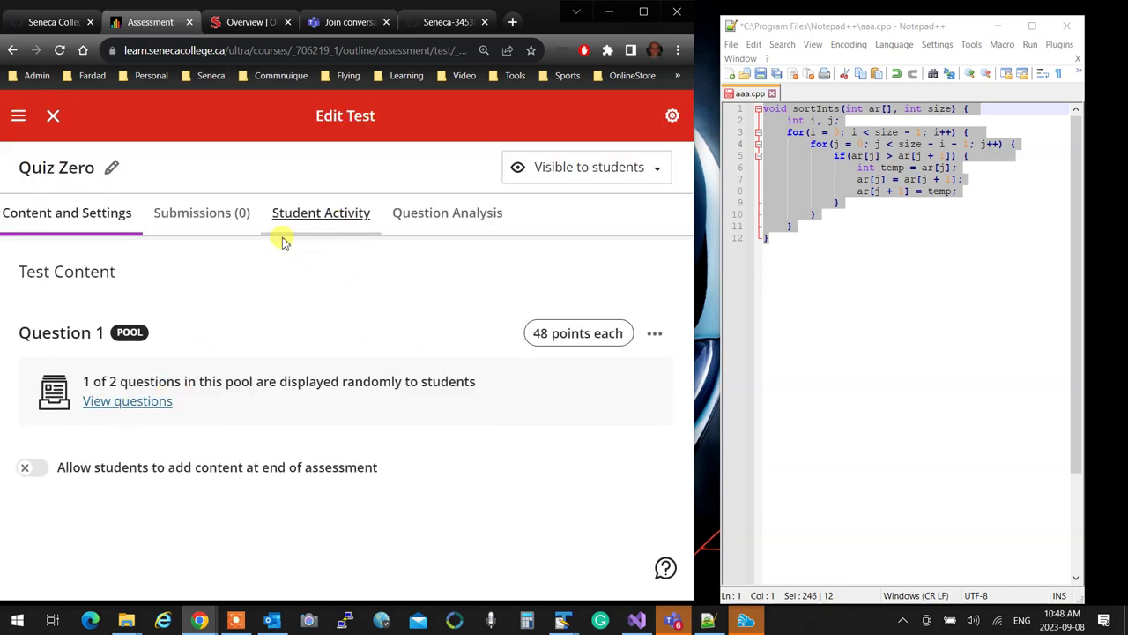
pyautogui.click(50, 116)
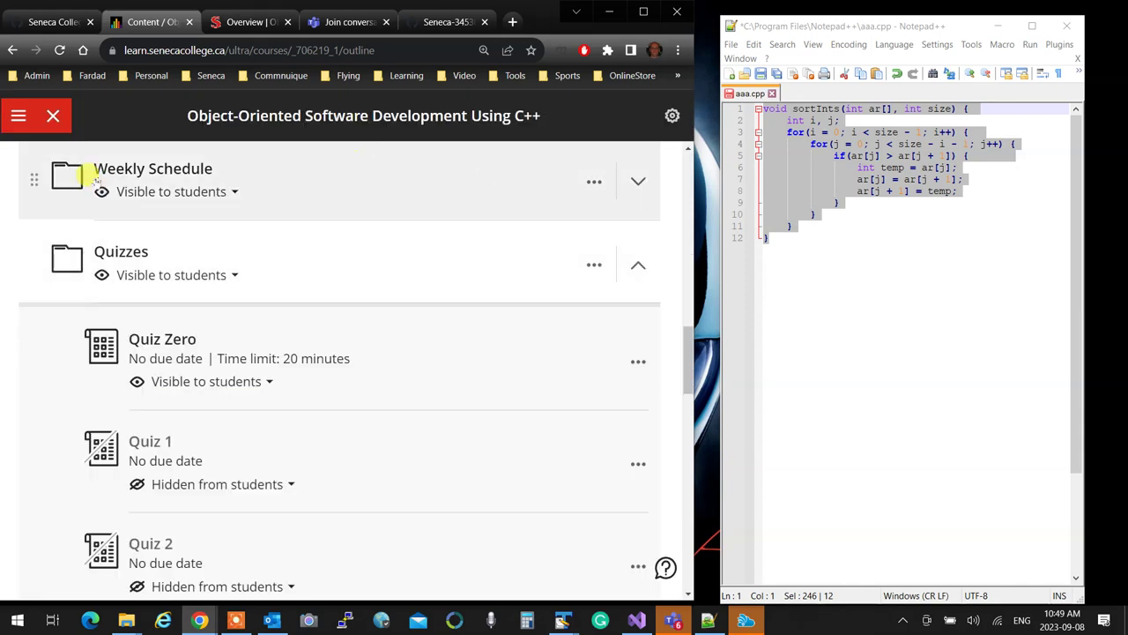
pyautogui.moveTo(385, 318)
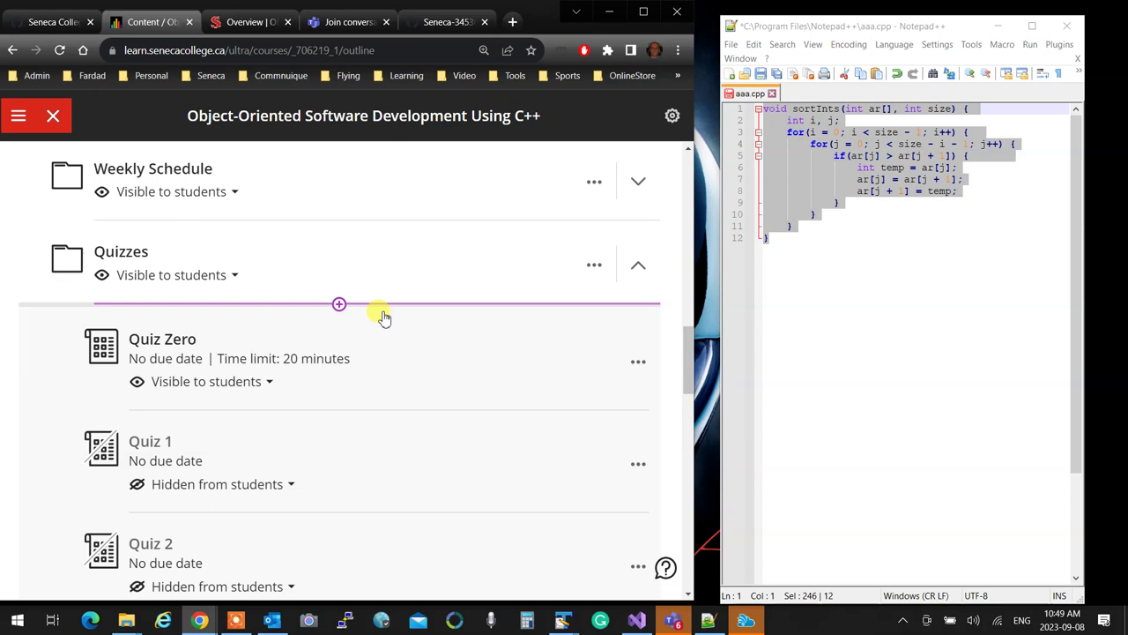
# Step: Open Quiz Zero's question pool and read the essay question on deriving the Fullname class from Name
pyautogui.click(211, 389)
pyautogui.click(179, 365)
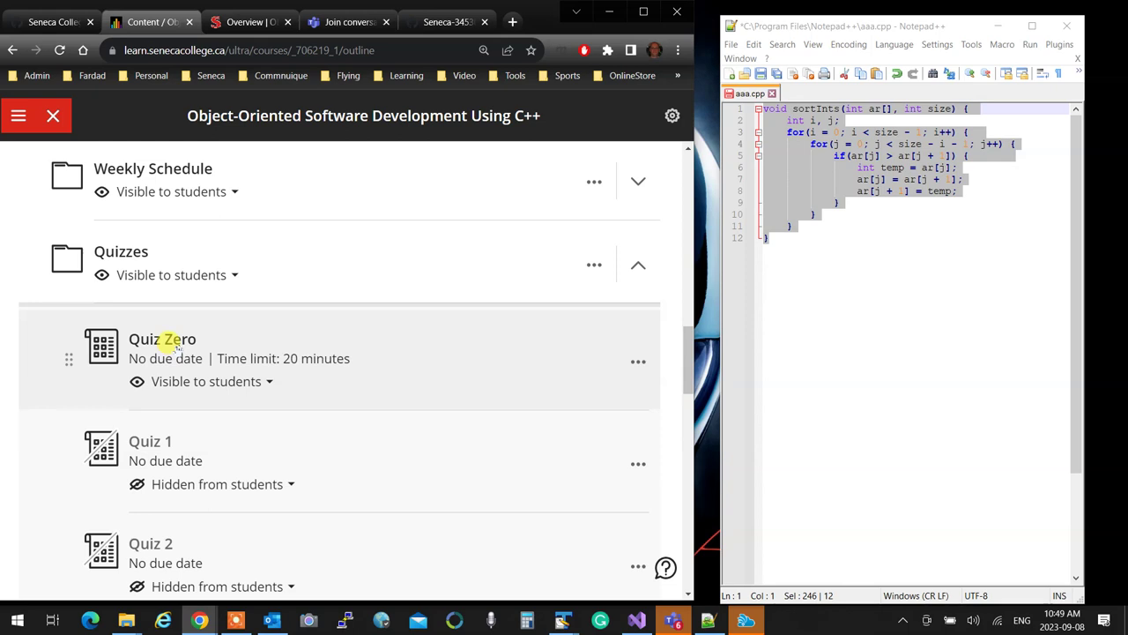
pyautogui.click(174, 343)
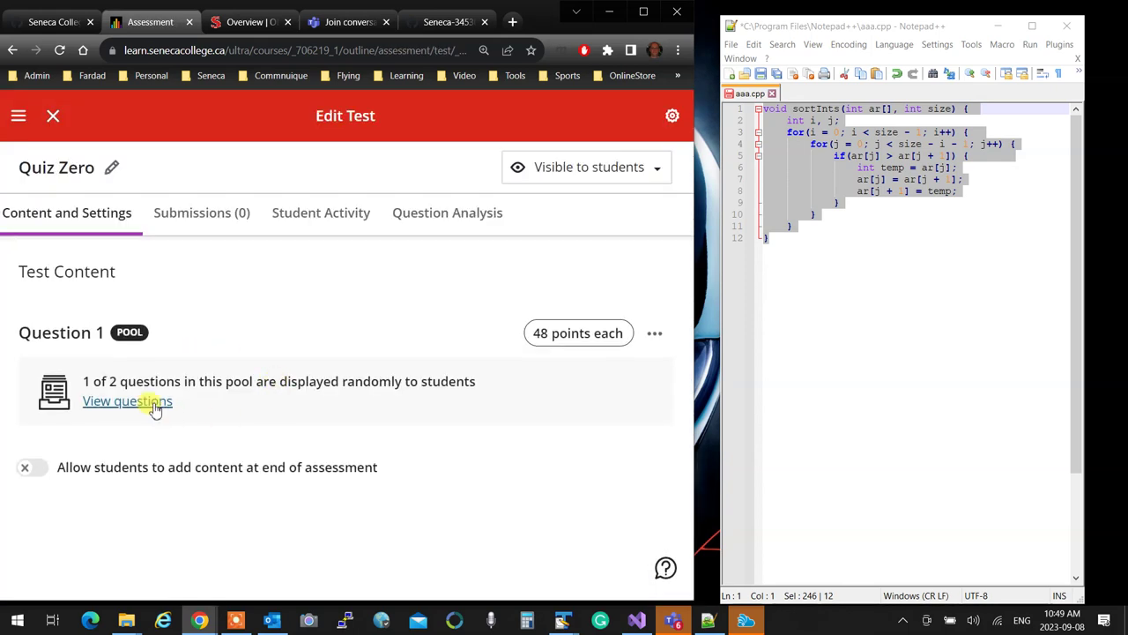
pyautogui.click(155, 403)
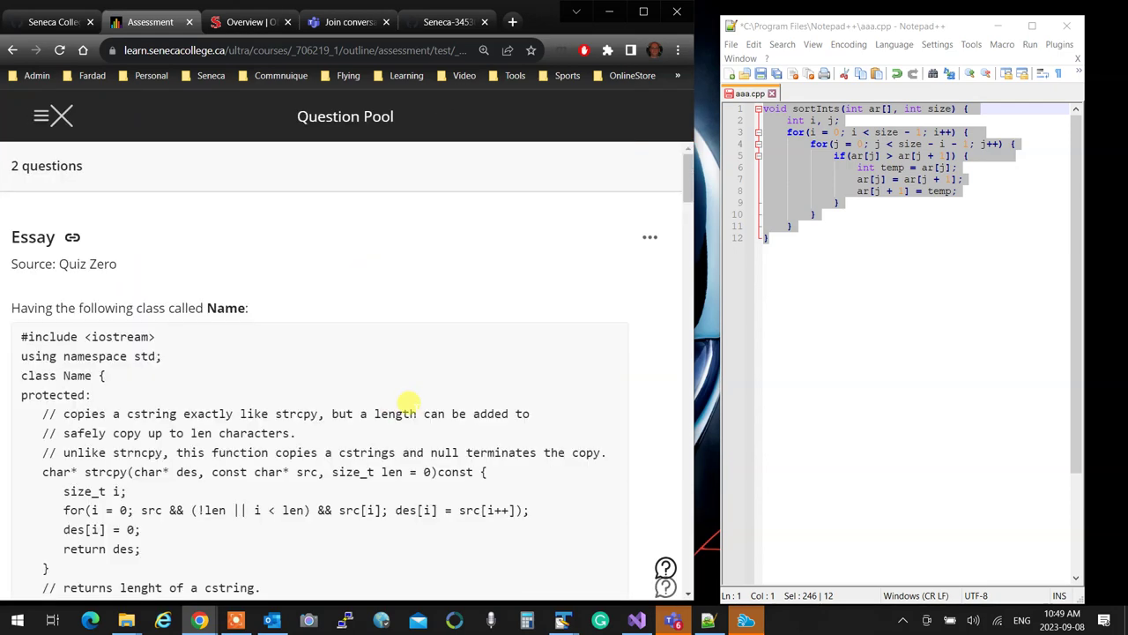
pyautogui.scroll(-6, 410, 413)
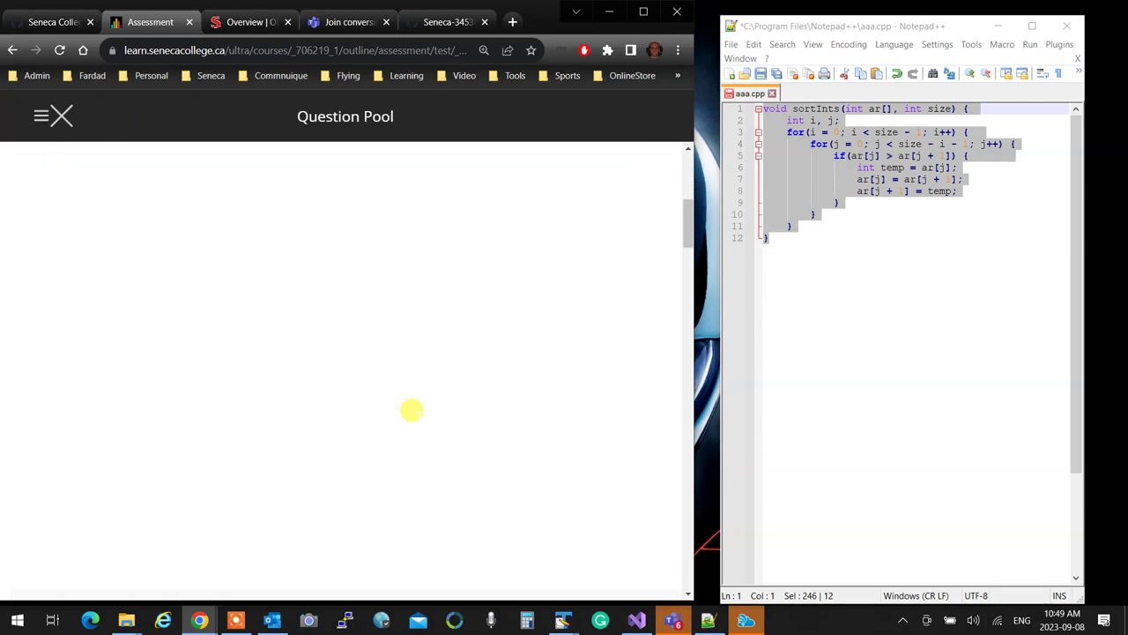
pyautogui.scroll(-1, 411, 411)
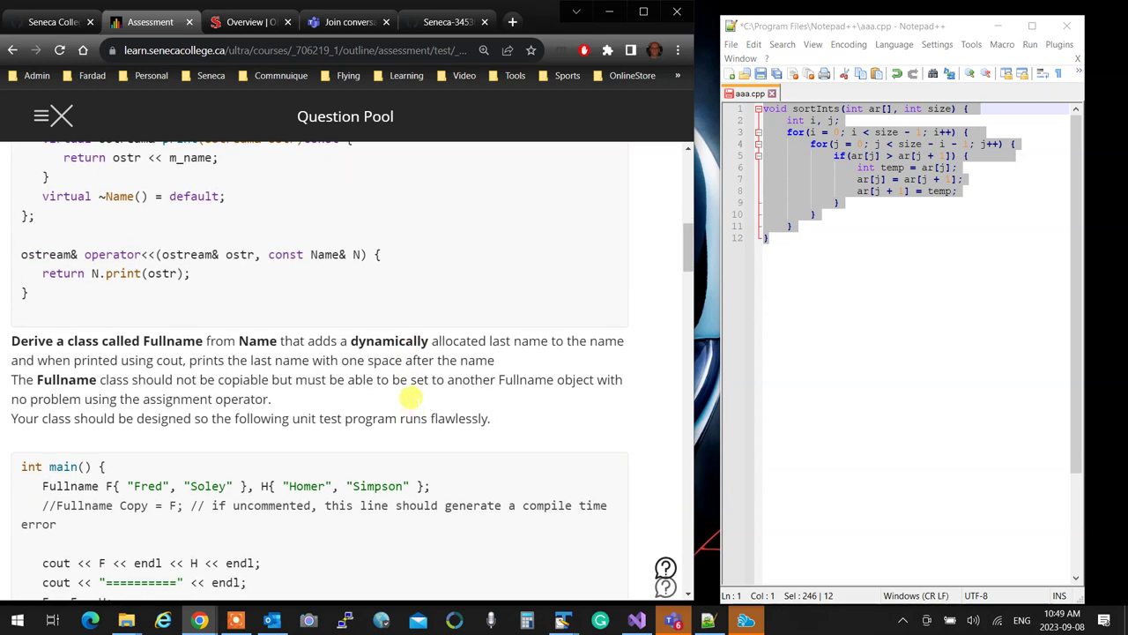
pyautogui.scroll(-1, 410, 397)
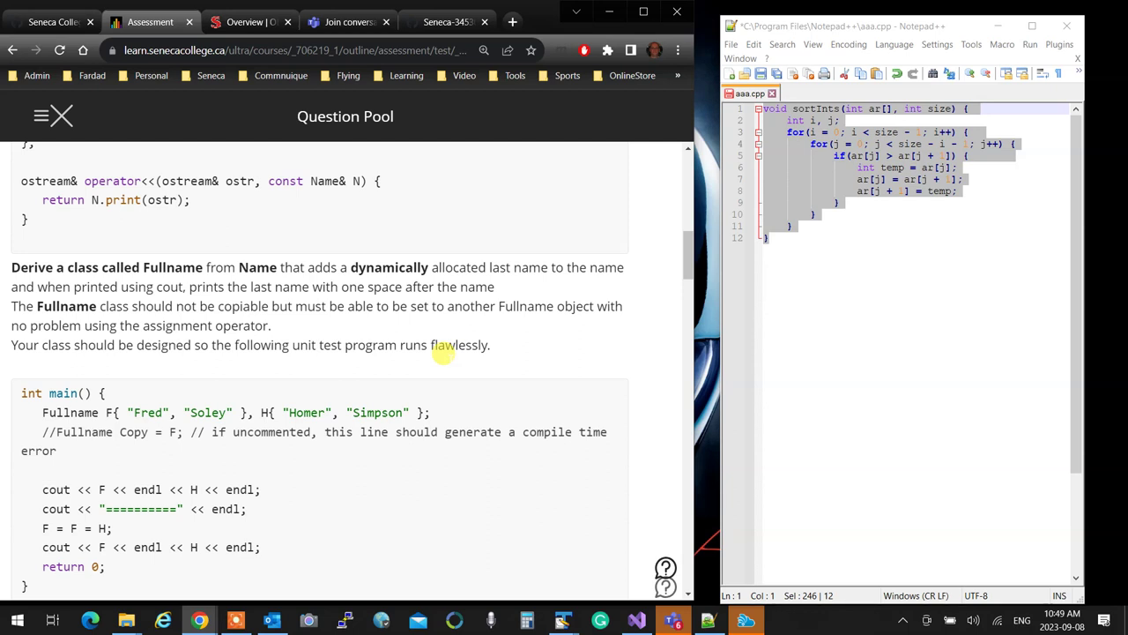
pyautogui.scroll(-1, 443, 350)
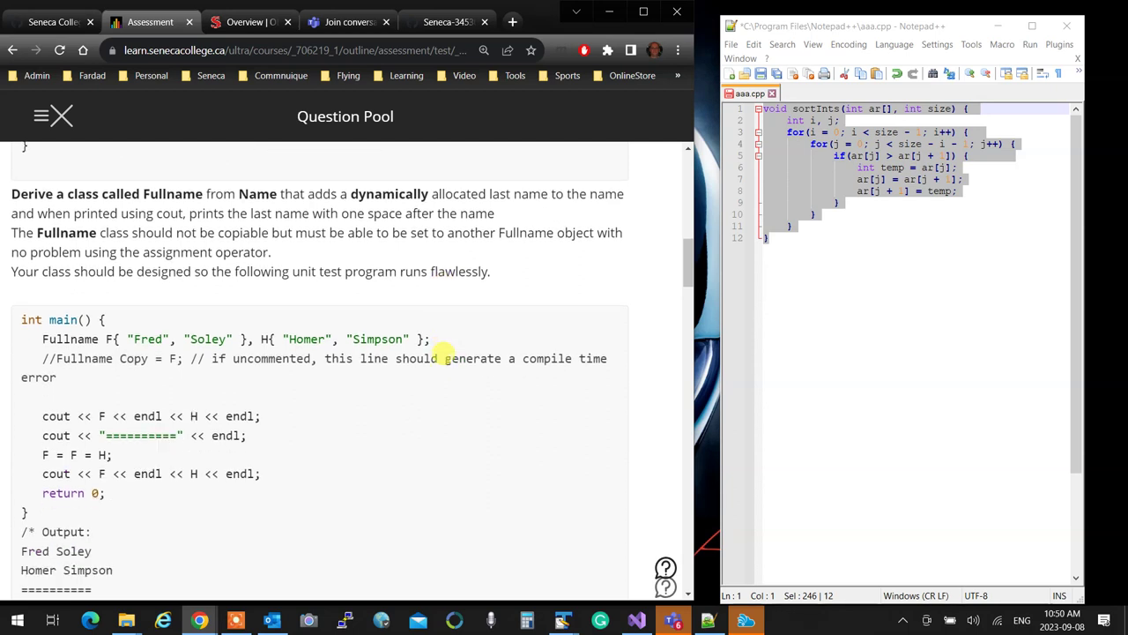
pyautogui.scroll(-2, 444, 351)
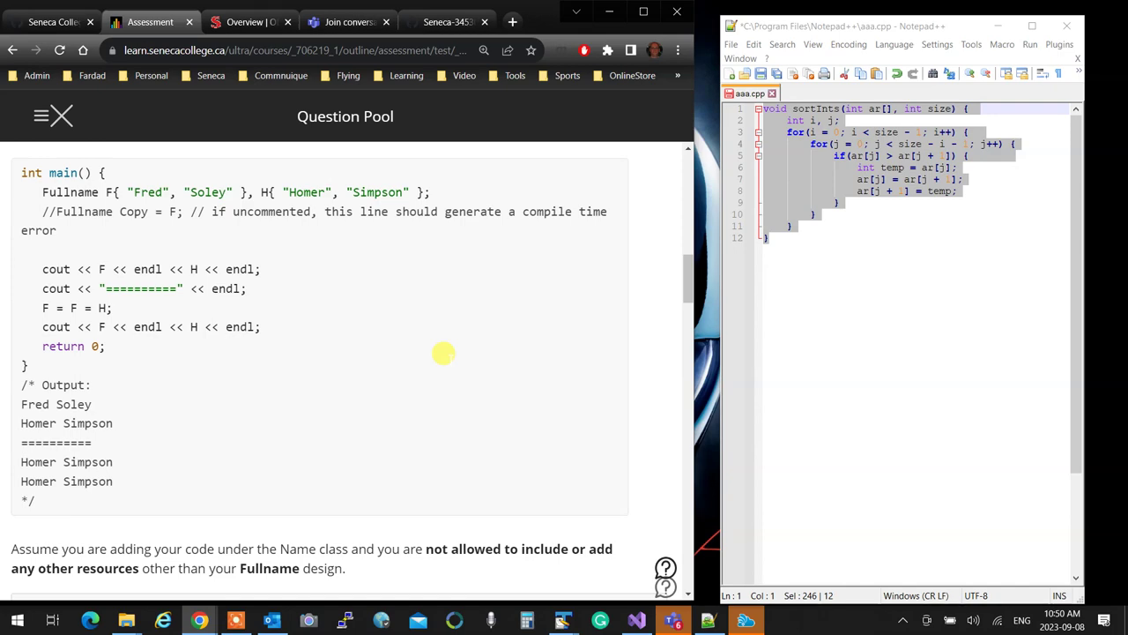
pyautogui.scroll(10, 444, 353)
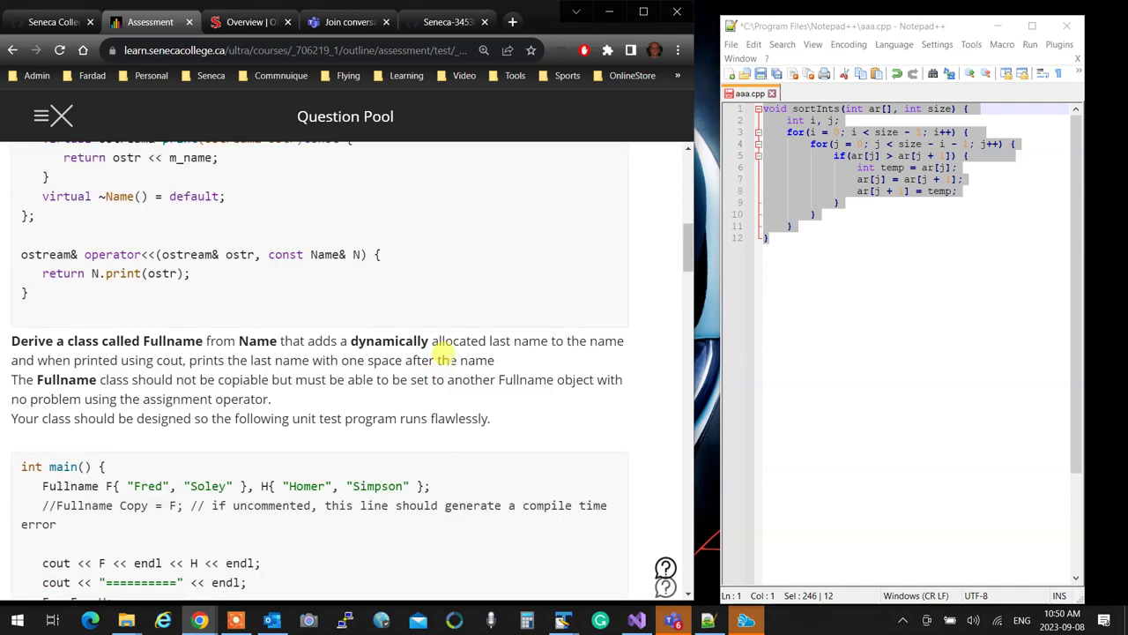
# Step: Examine both Quiz Zero essay questions in the pool, including the Fullname sample answer and the TitledName variant, and minimize the browser
pyautogui.scroll(1, 280, 284)
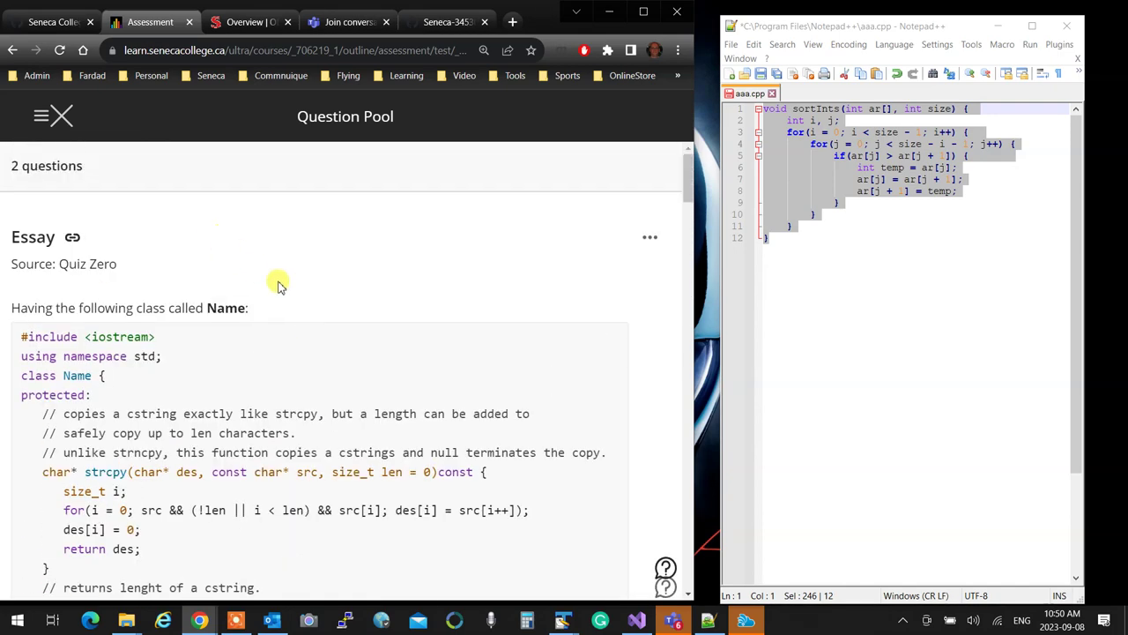
pyautogui.scroll(-15, 597, 275)
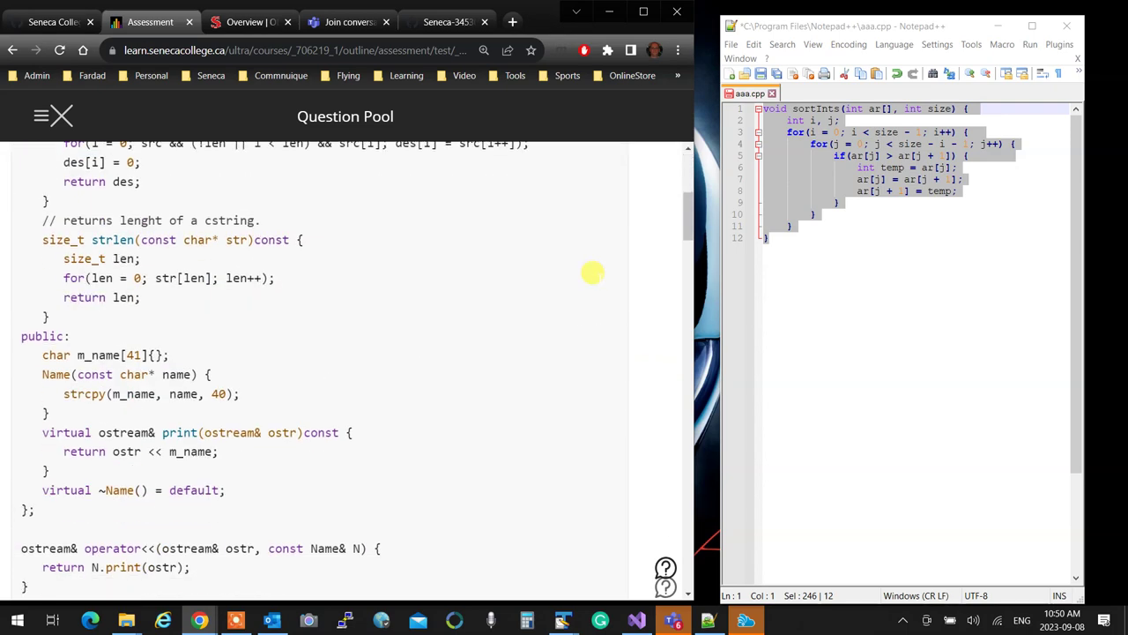
pyautogui.scroll(-3, 592, 285)
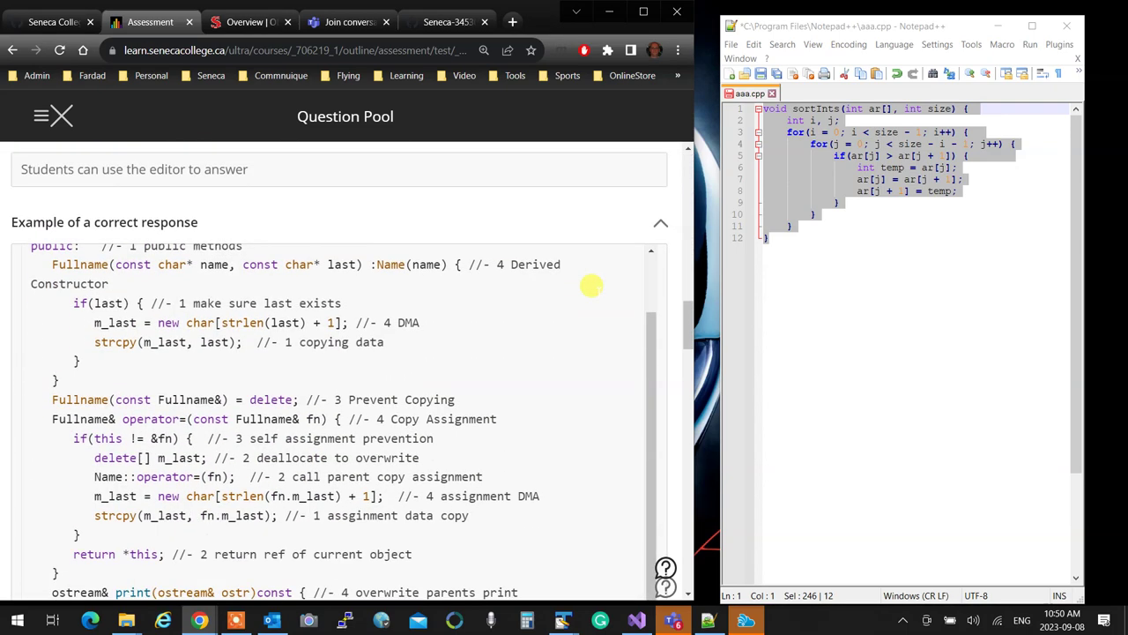
pyautogui.scroll(-10, 664, 330)
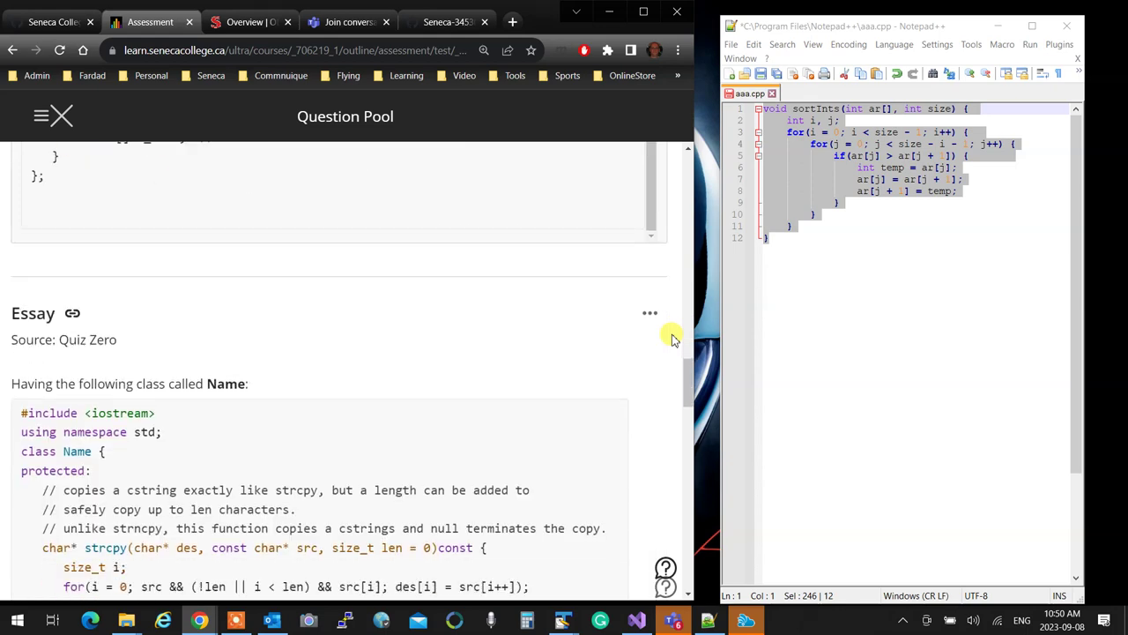
pyautogui.scroll(-6, 670, 339)
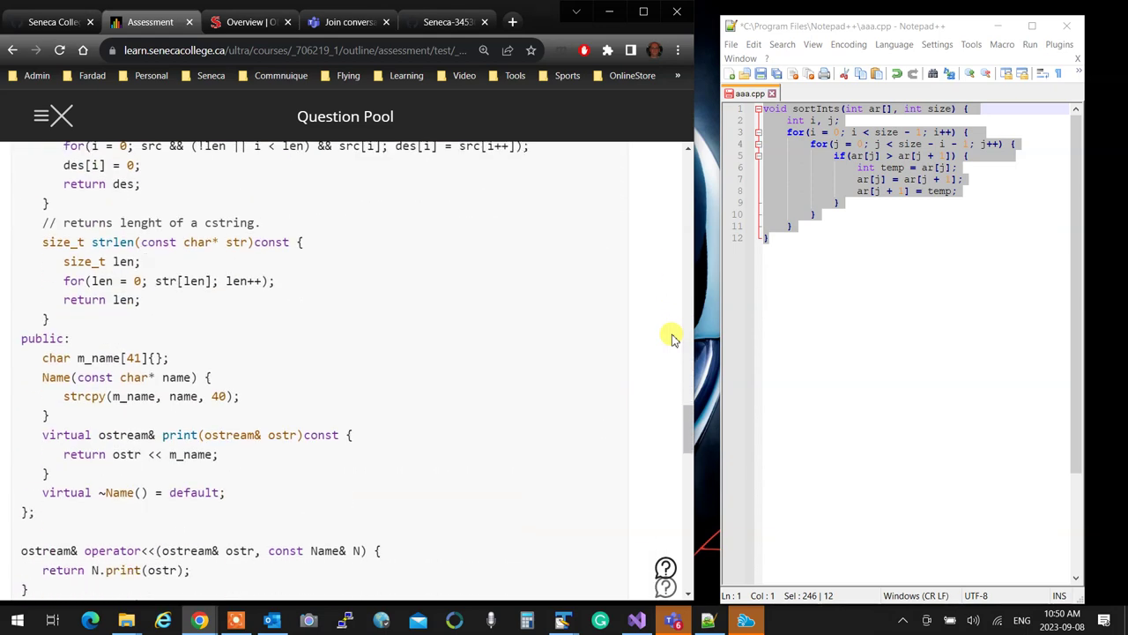
pyautogui.scroll(-3, 670, 338)
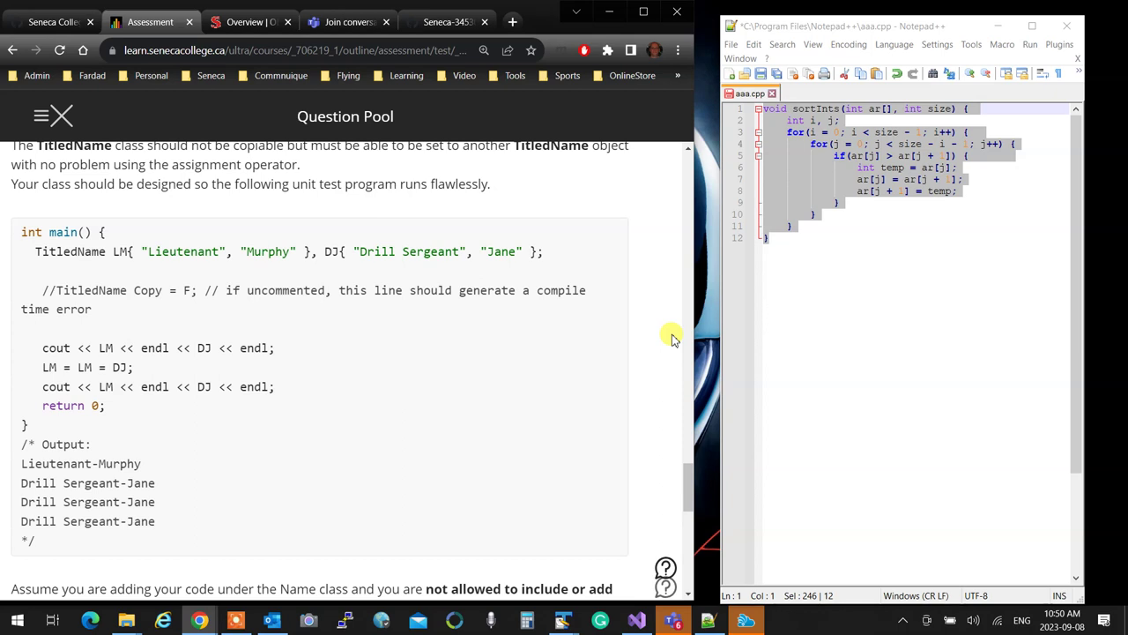
pyautogui.scroll(-2, 672, 338)
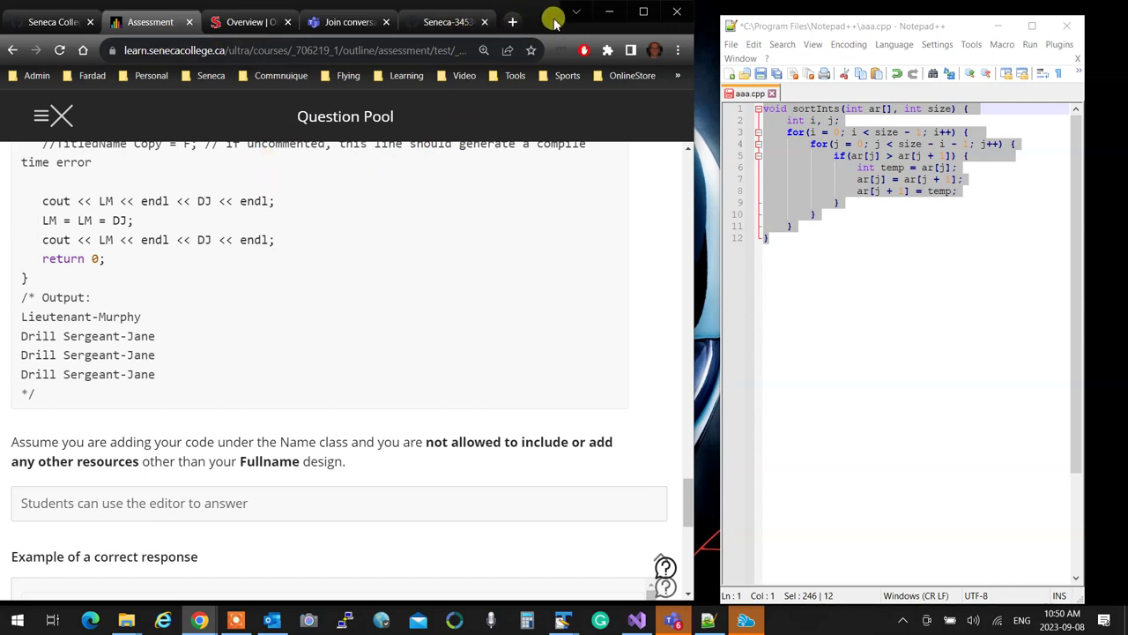
pyautogui.click(609, 12)
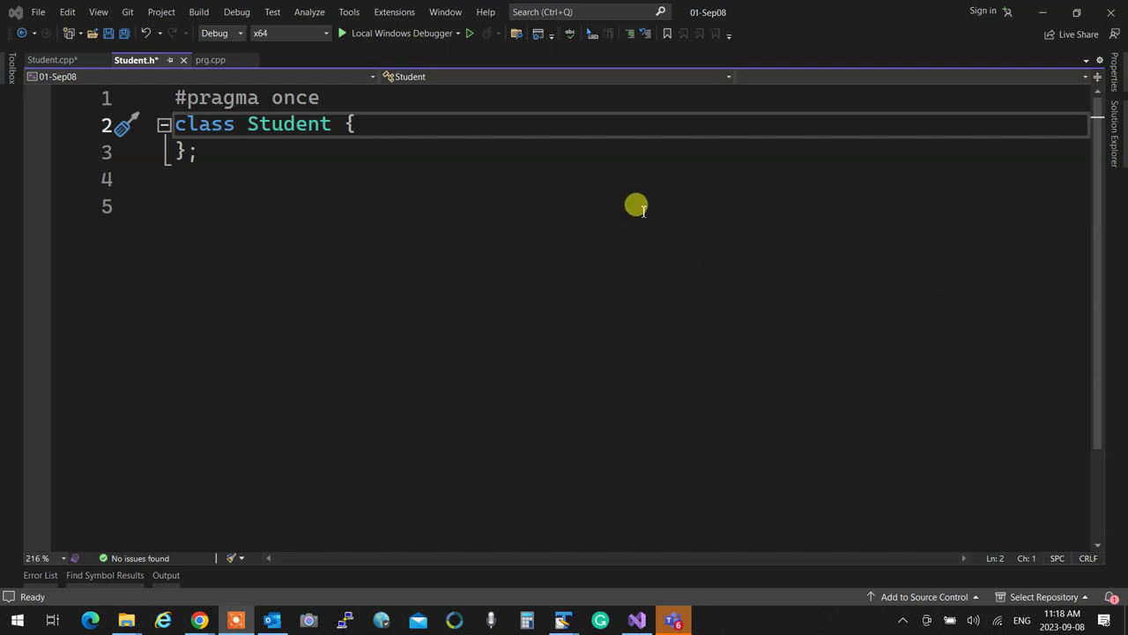
# Step: Add the member "int stno;" with the comment "// class scope" inside the Student class in Student.h
pyautogui.click(399, 118)
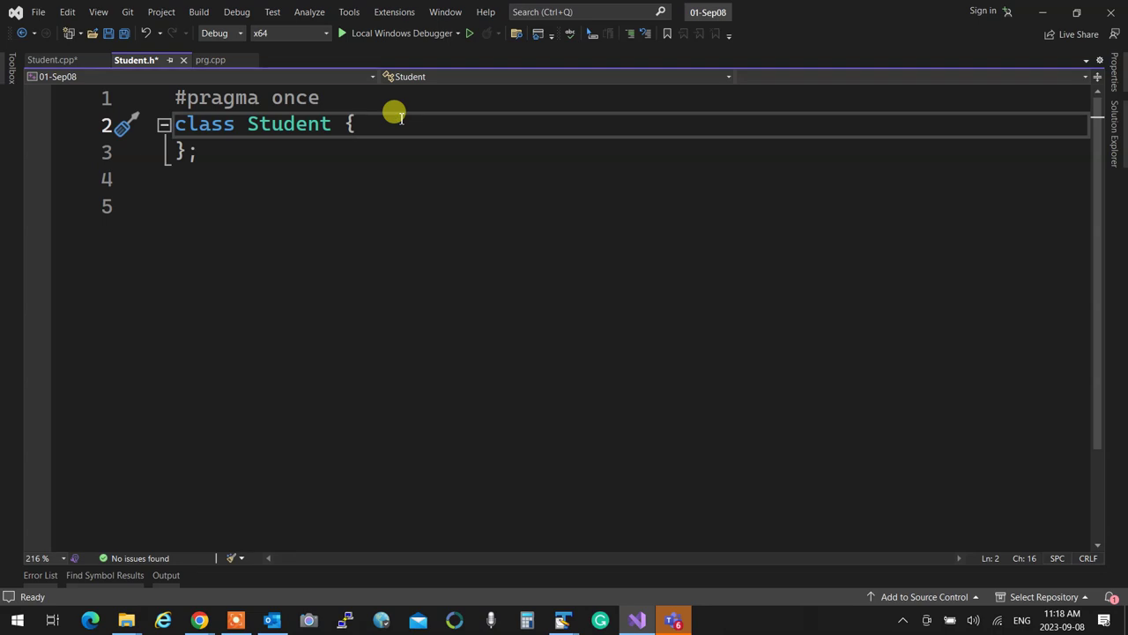
pyautogui.press('Return')
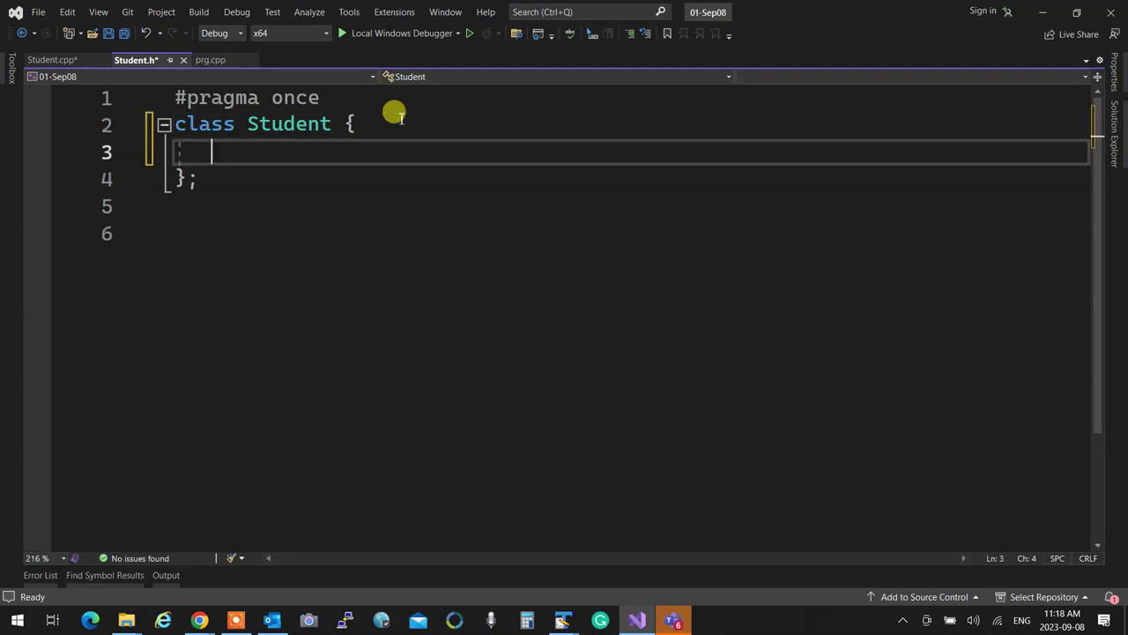
pyautogui.write('int stno; // ')
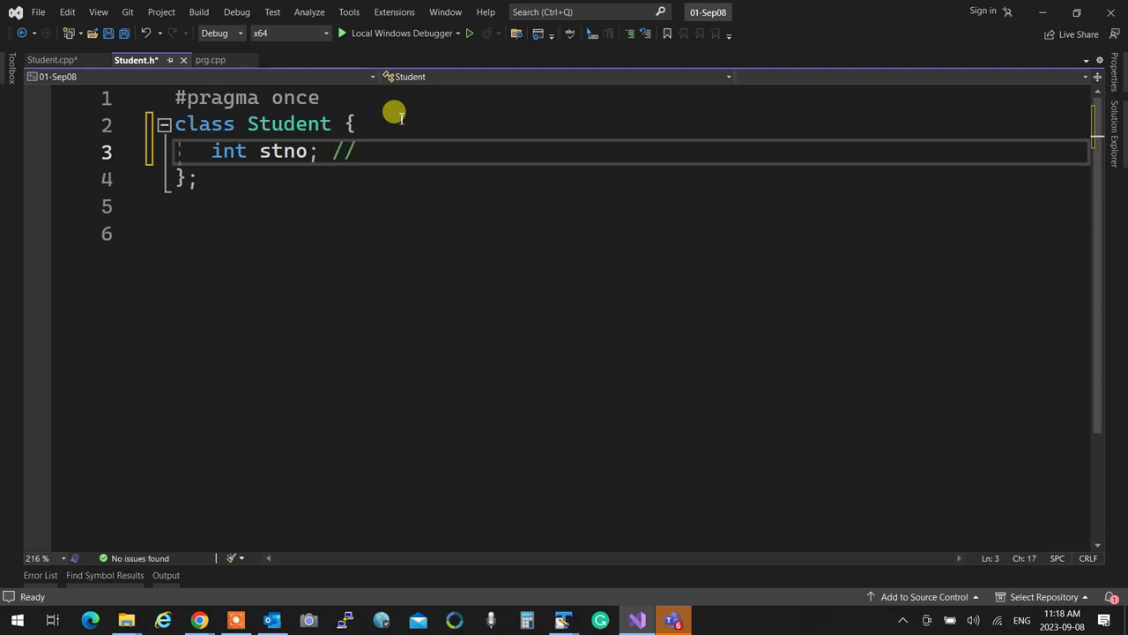
pyautogui.write('class scope')
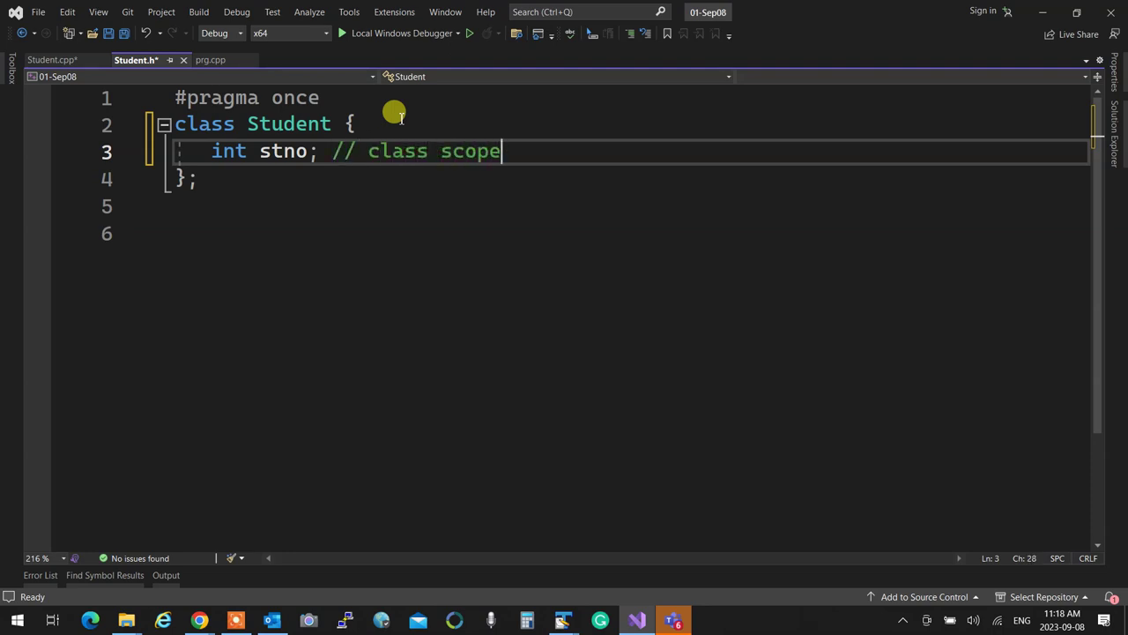
pyautogui.press('Down')
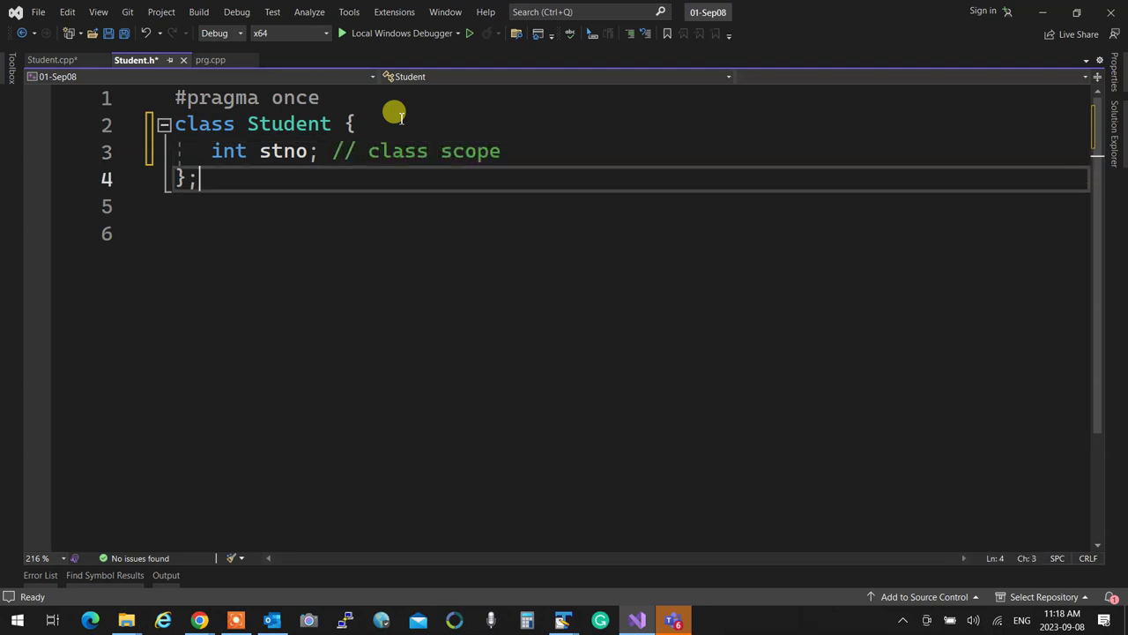
# Step: Add a public section below stno and declare the method "void display( );" in it
pyautogui.press('Up')
pyautogui.press('Return')
pyautogui.write('public:')
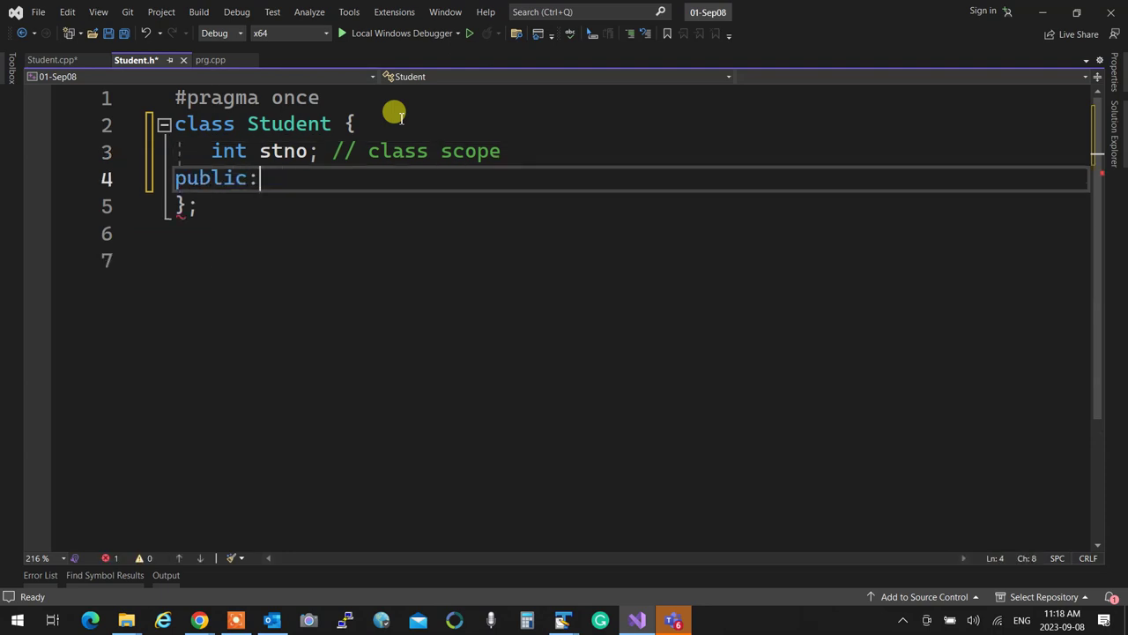
pyautogui.press('Return')
pyautogui.write('void')
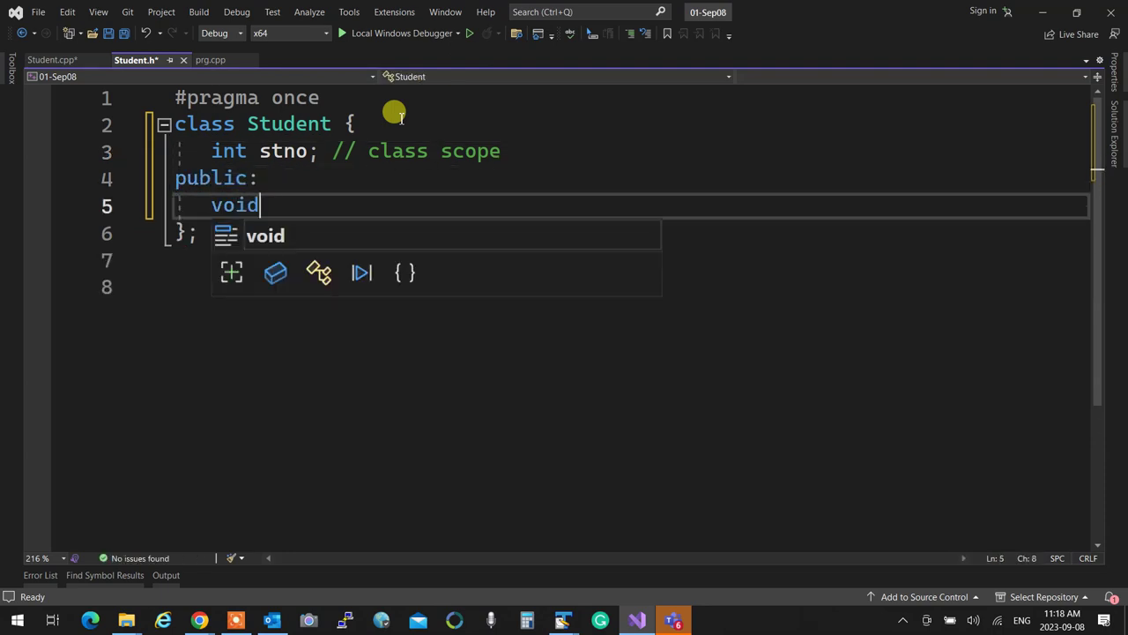
pyautogui.write(' display')
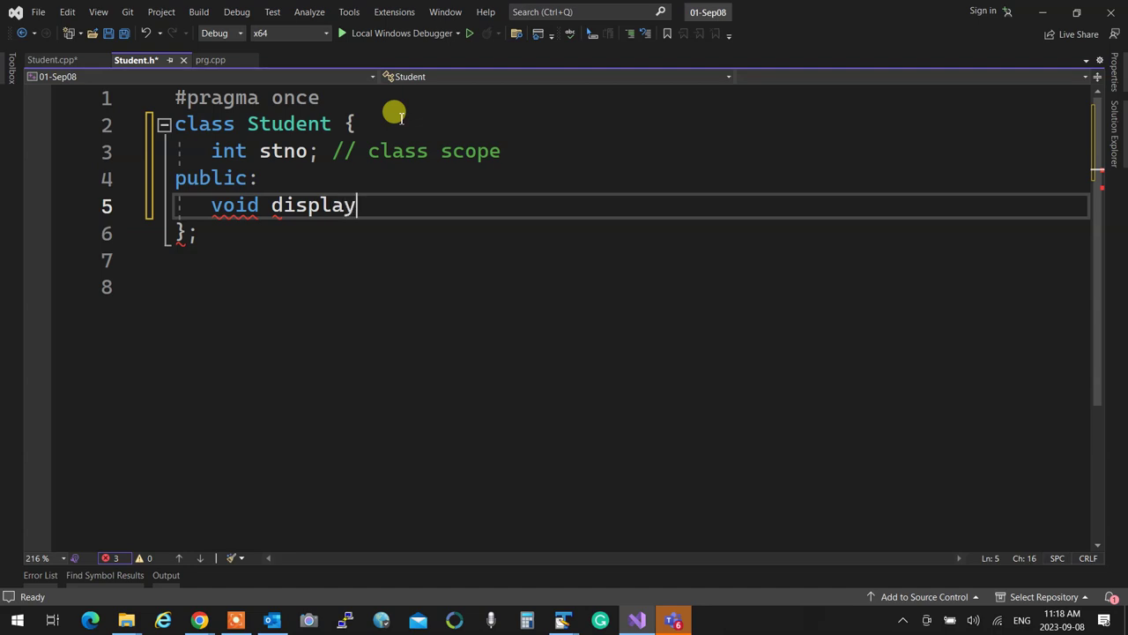
pyautogui.write('( );')
# Step: Declare the default constructor "Student( );" on a new line below the display method
pyautogui.press('Return')
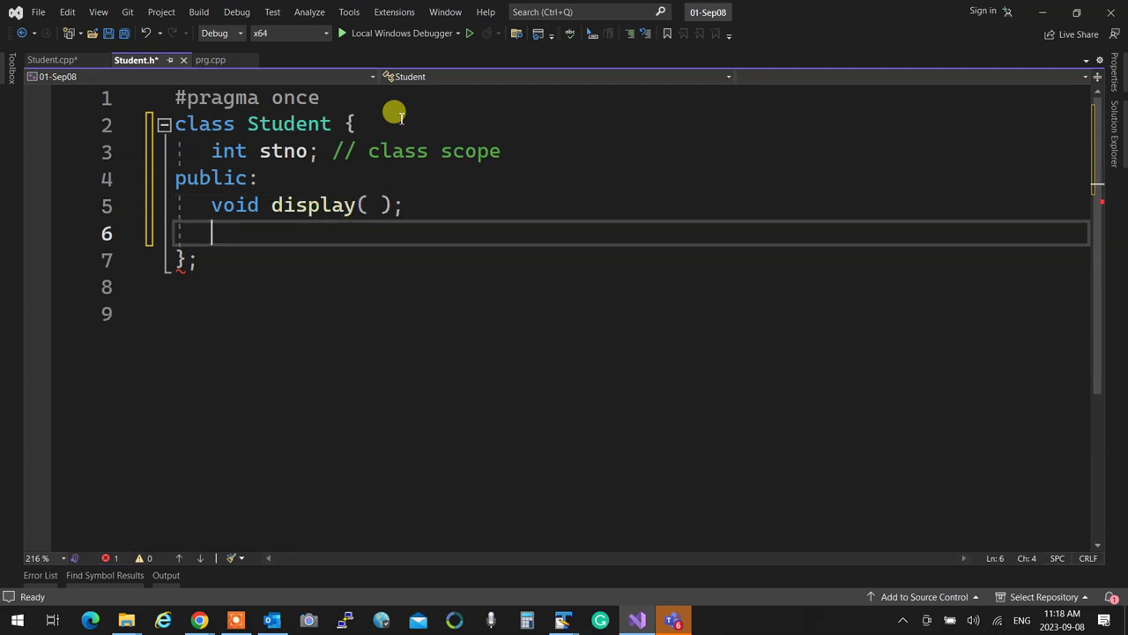
pyautogui.write('stuce')
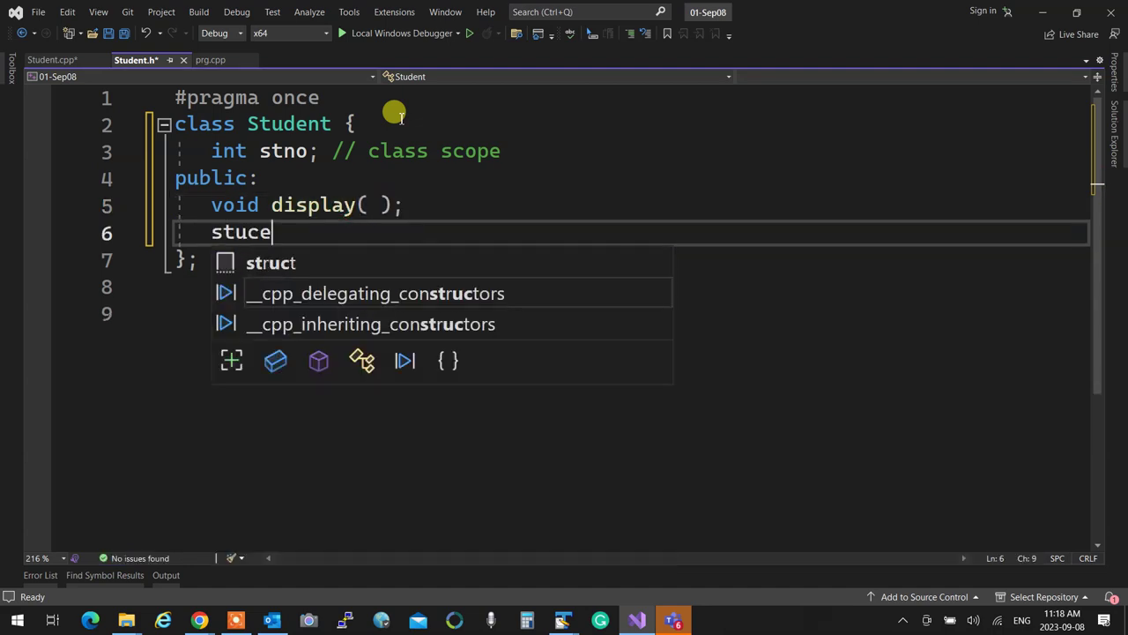
pyautogui.press('BackSpace')
pyautogui.press('BackSpace')
pyautogui.press('Tab')
pyautogui.write('( );')
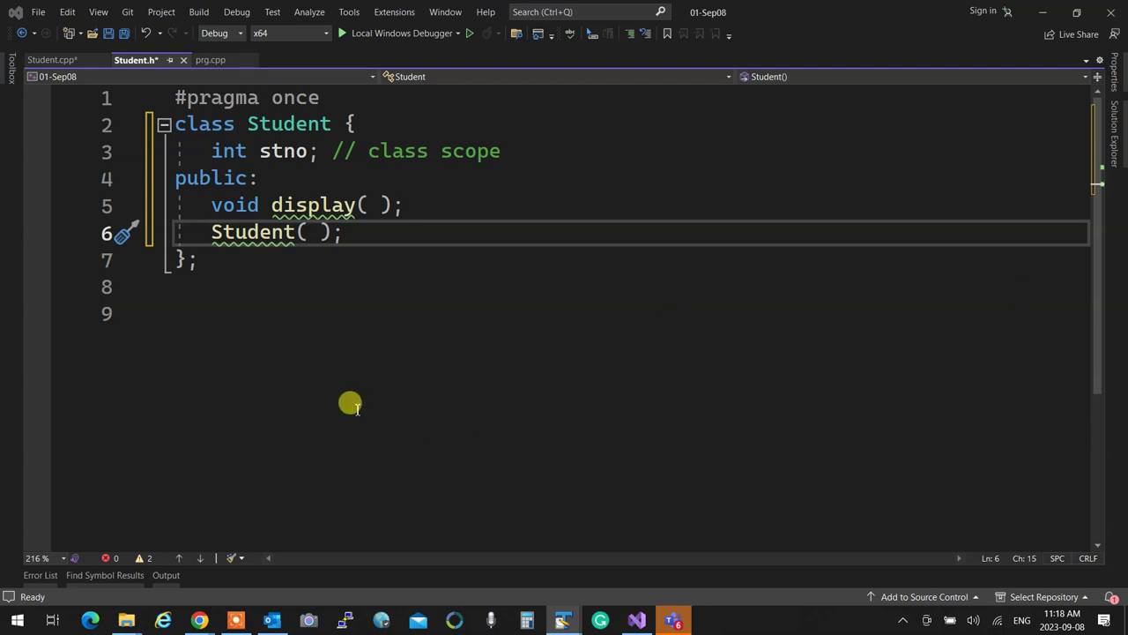
# Step: Start a "const int" declaration at file level in Student.cpp, directly below the Student.h include
pyautogui.click(46, 61)
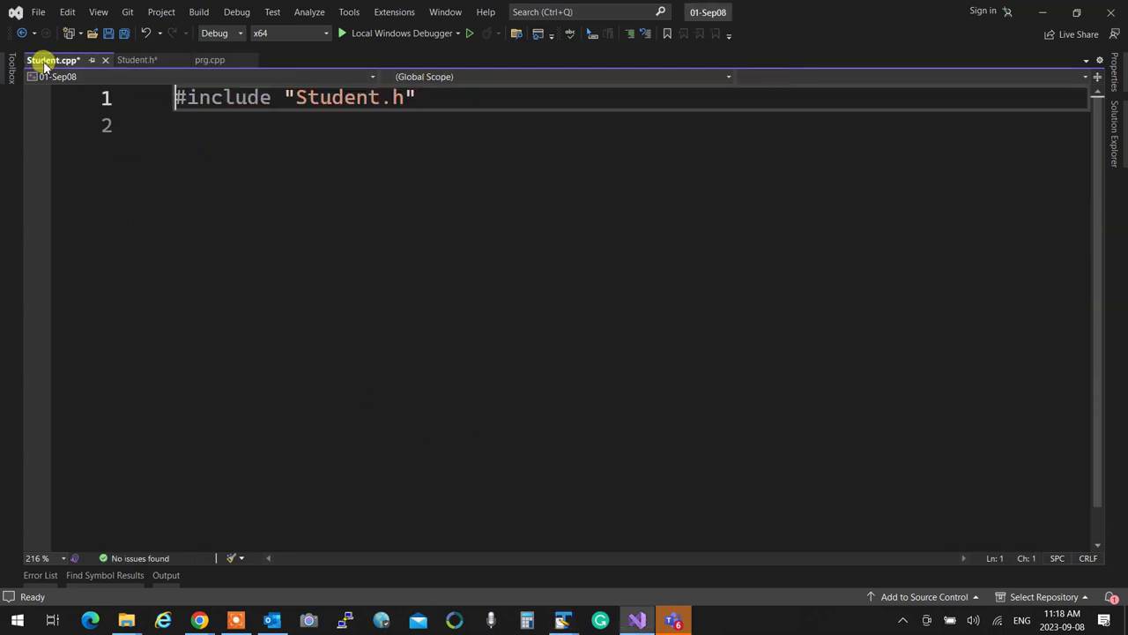
pyautogui.click(520, 126)
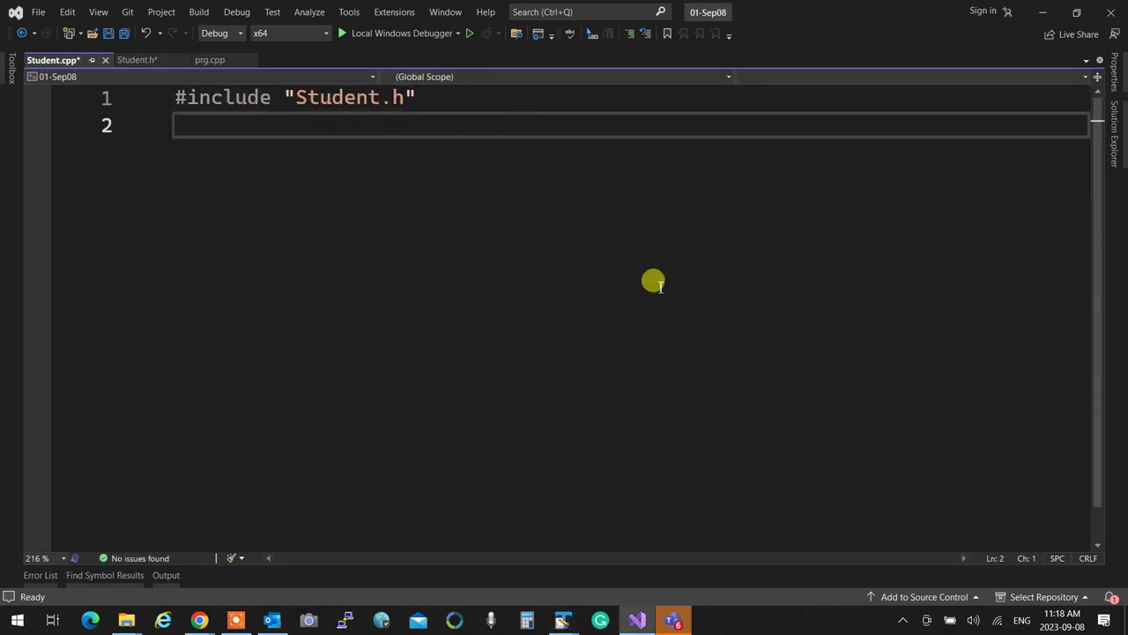
pyautogui.write('cons tin')
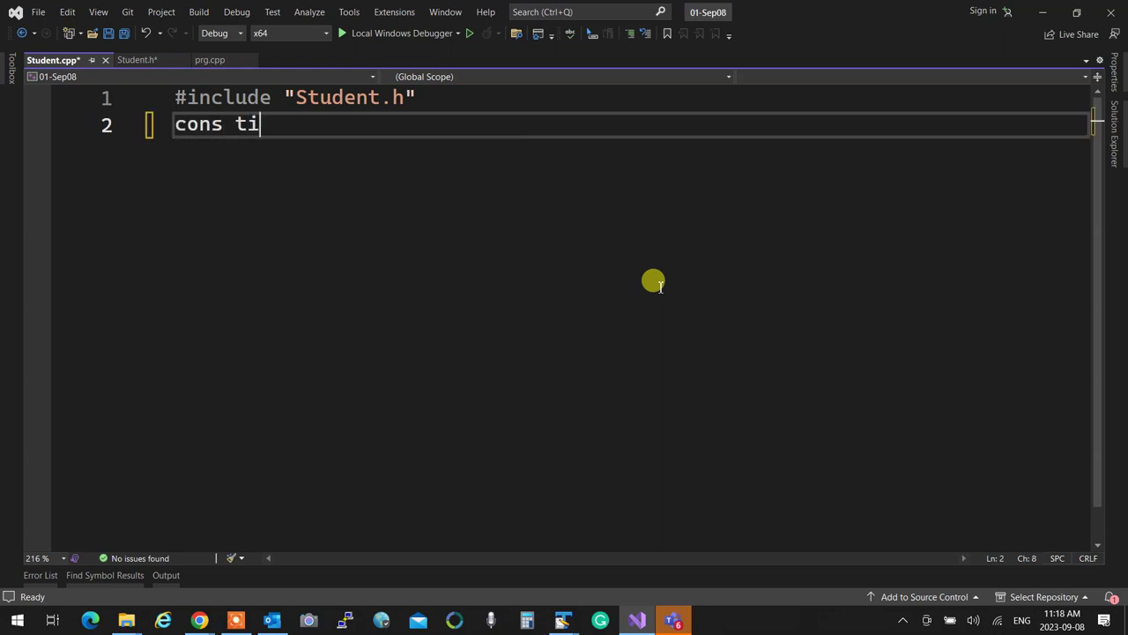
pyautogui.press('BackSpace')
pyautogui.press('BackSpace')
pyautogui.press('BackSpace')
pyautogui.press('BackSpace')
pyautogui.write('t int ')
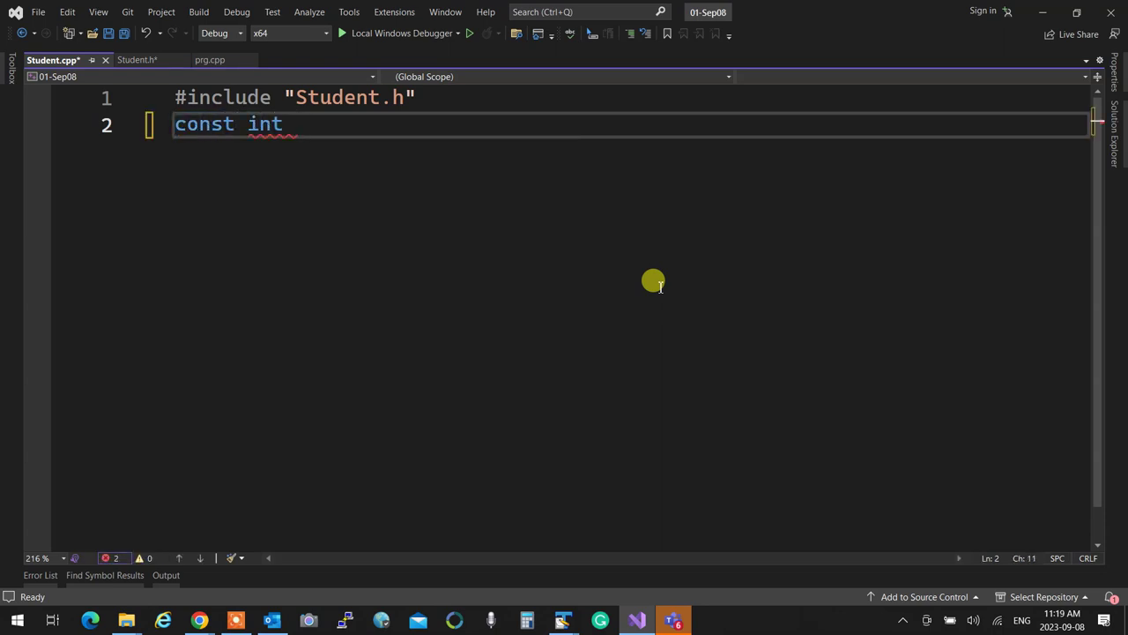
pyautogui.write('Mas')
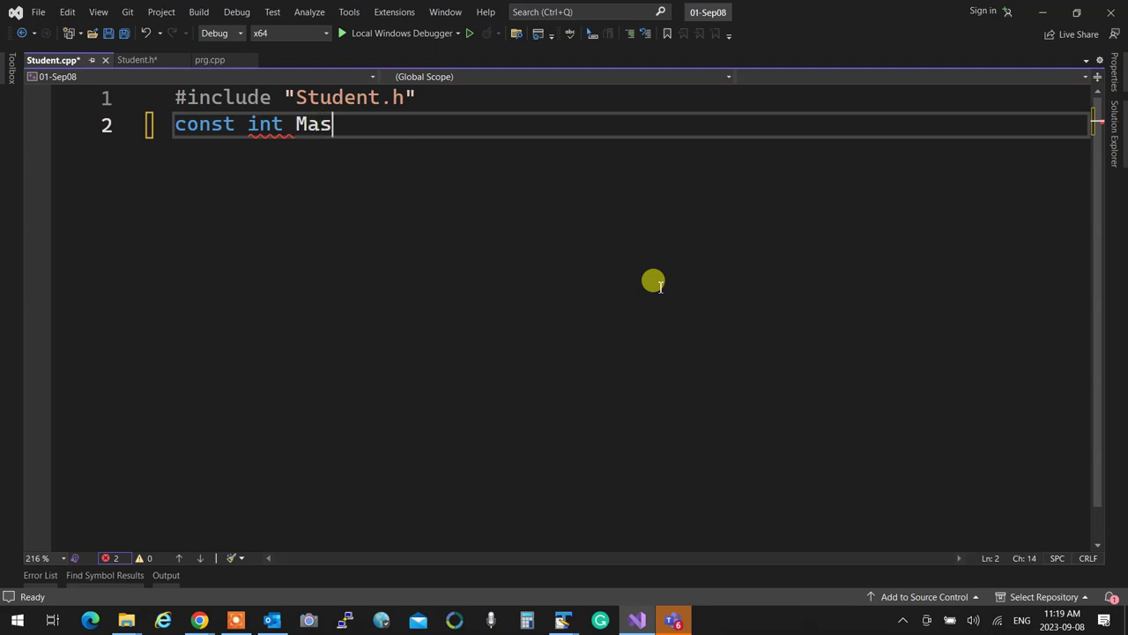